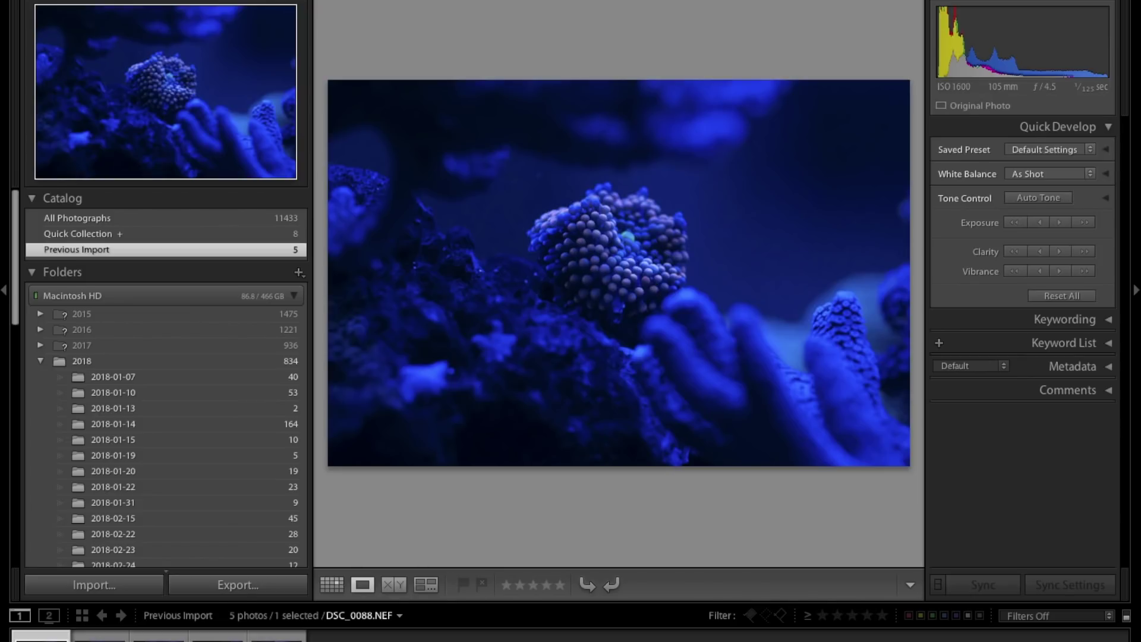
- Open the photo for developing and set its white balance to temperature 23203 and tint +5
key(d)
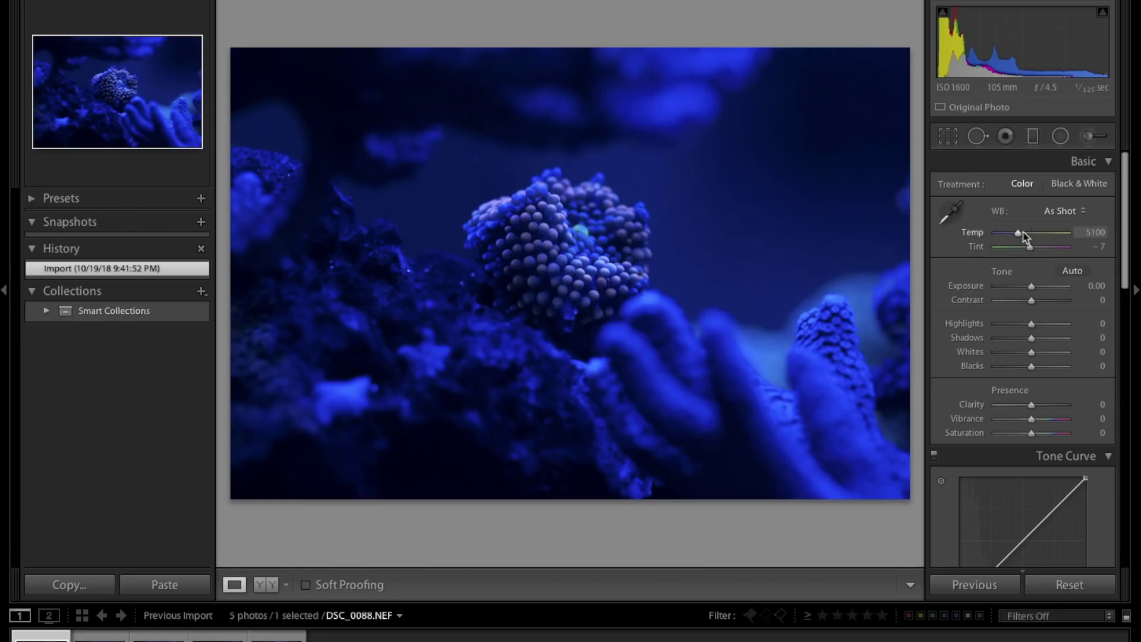
drag(1018, 233, 1061, 239)
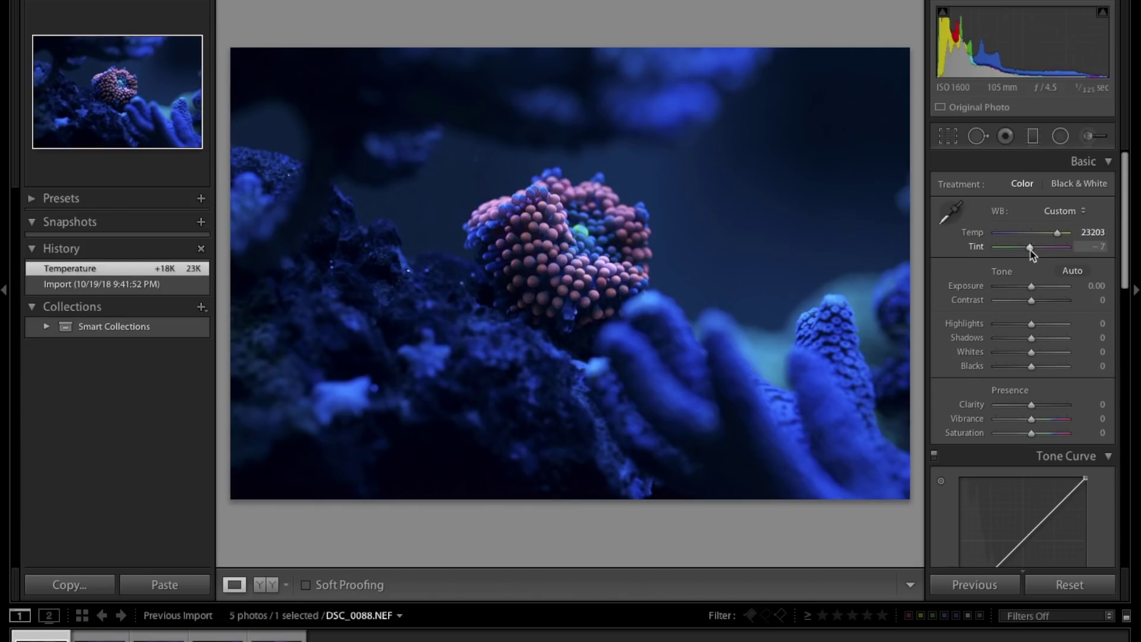
drag(1032, 254, 1033, 252)
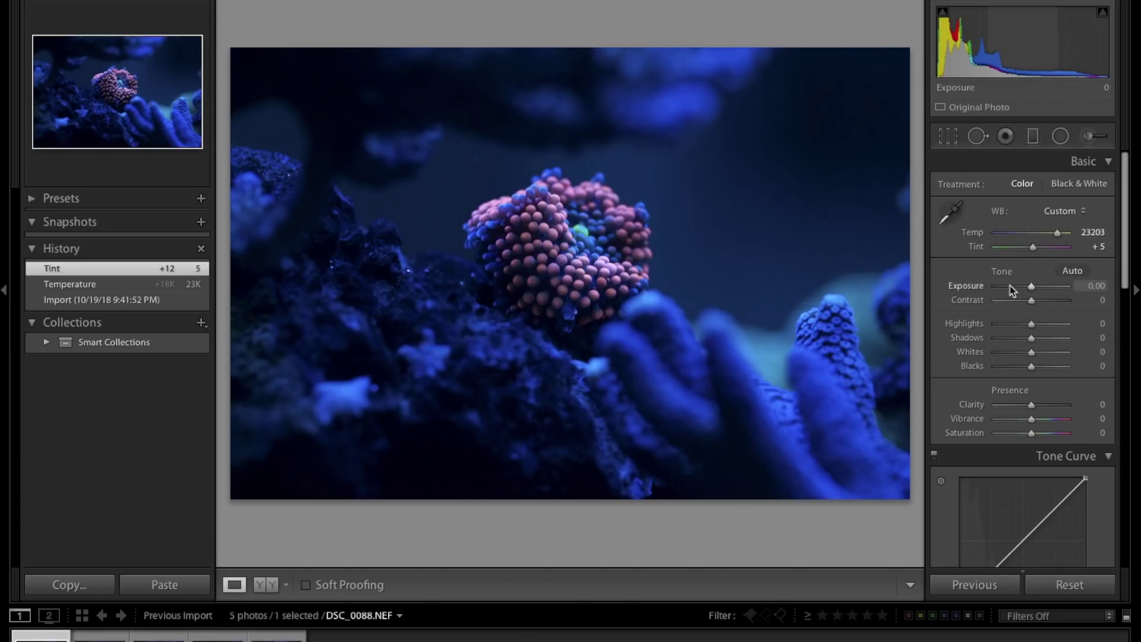
- Enable lens profile corrections and chromatic aberration removal for the photo
scroll(1051, 292, down, 3)
scroll(1051, 292, down, 10)
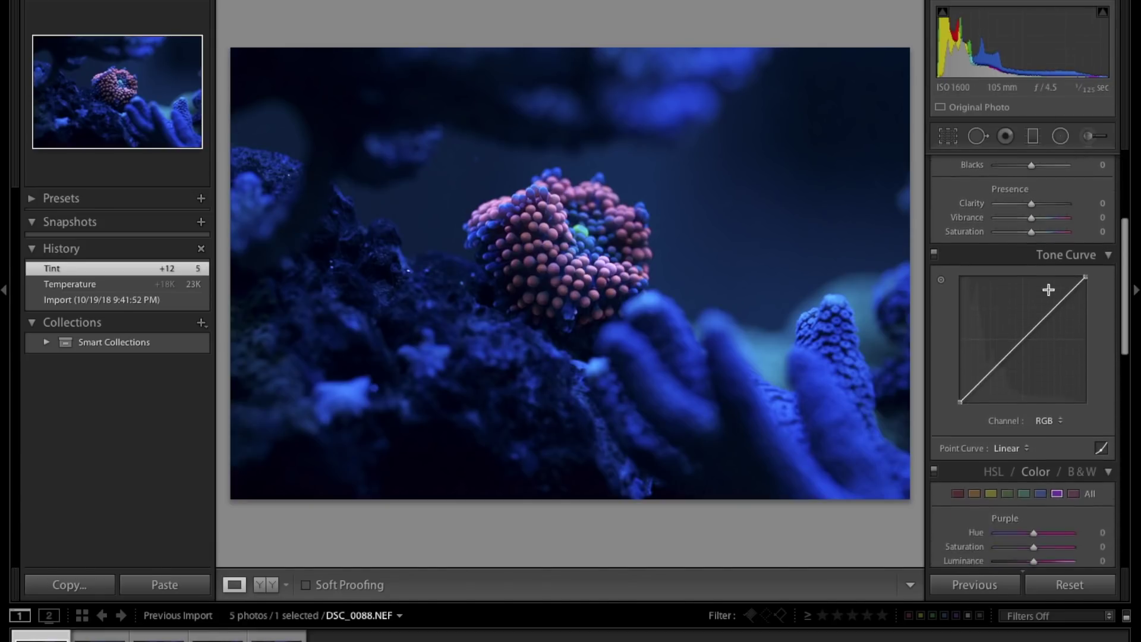
scroll(1049, 290, down, 5)
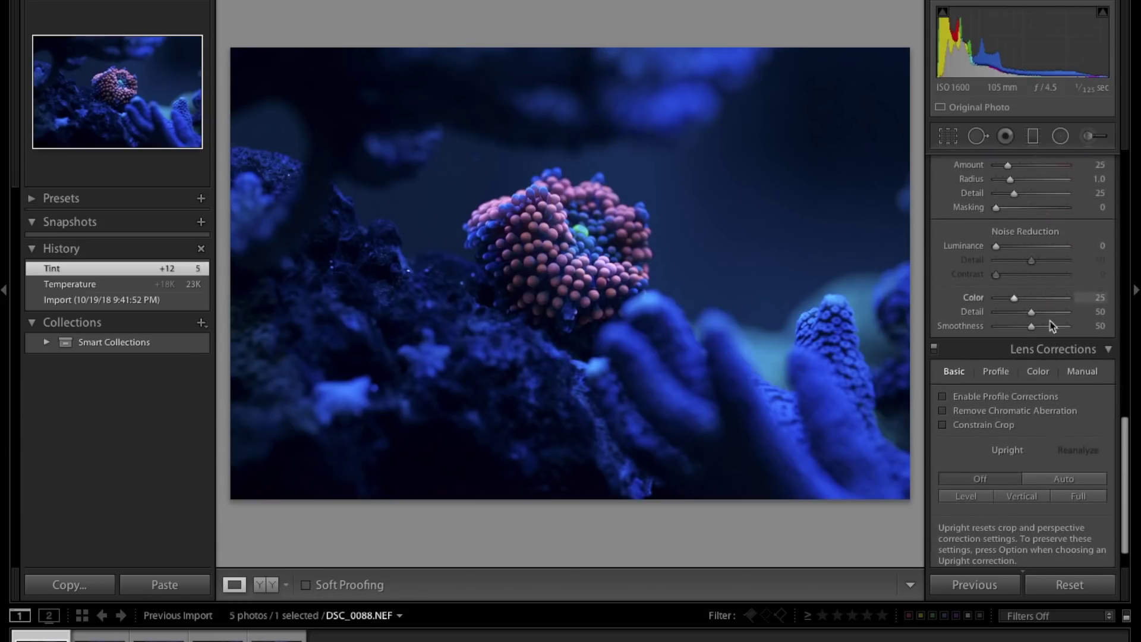
click(942, 397)
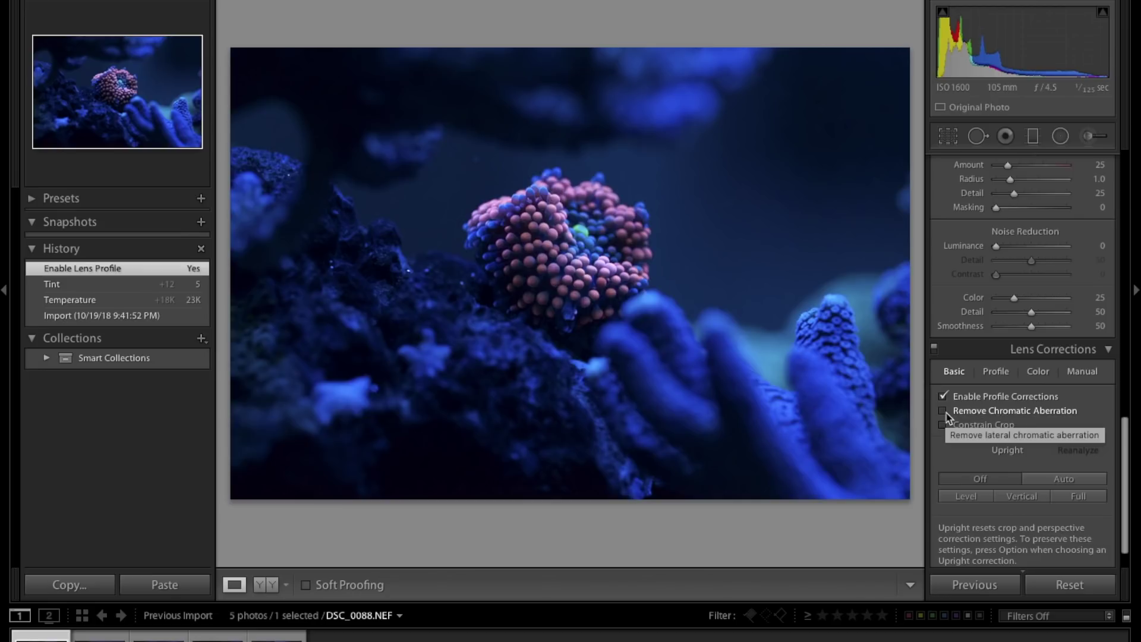
click(944, 412)
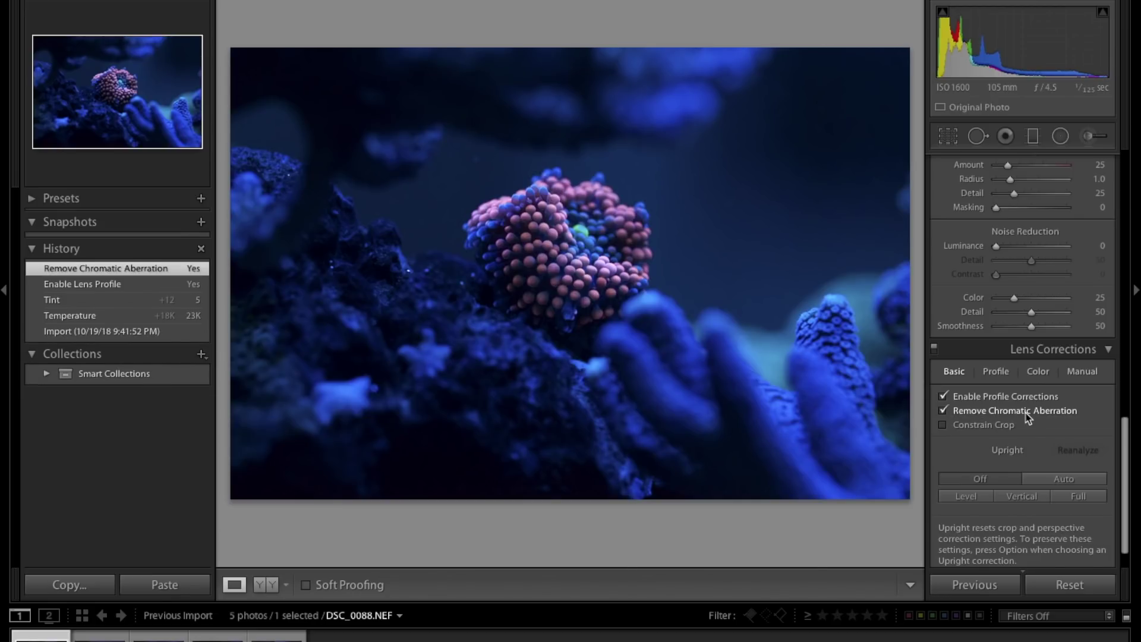
- Sharpen the photo with a radius of 0.5 and an amount of 85
scroll(1034, 410, up, 5)
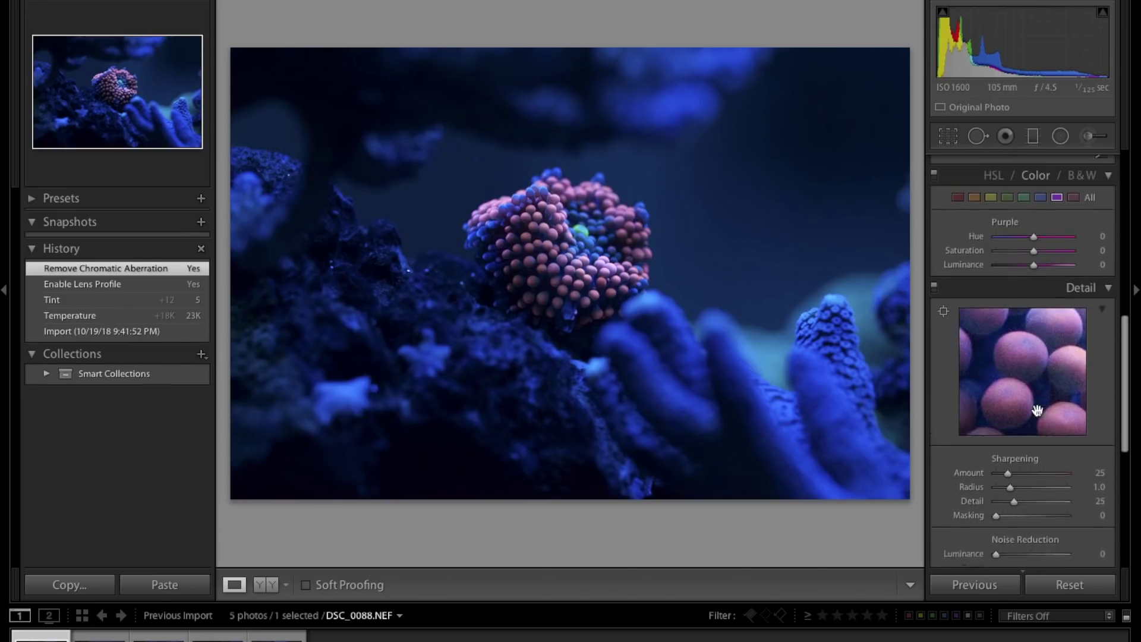
scroll(1013, 396, up, 2)
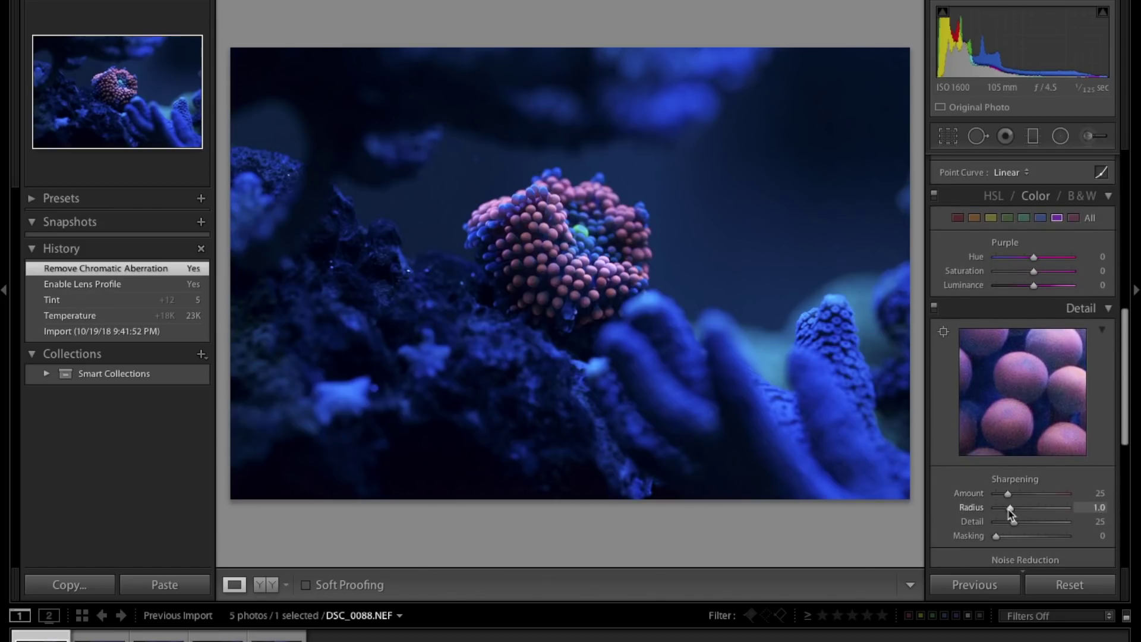
drag(1010, 510, 997, 510)
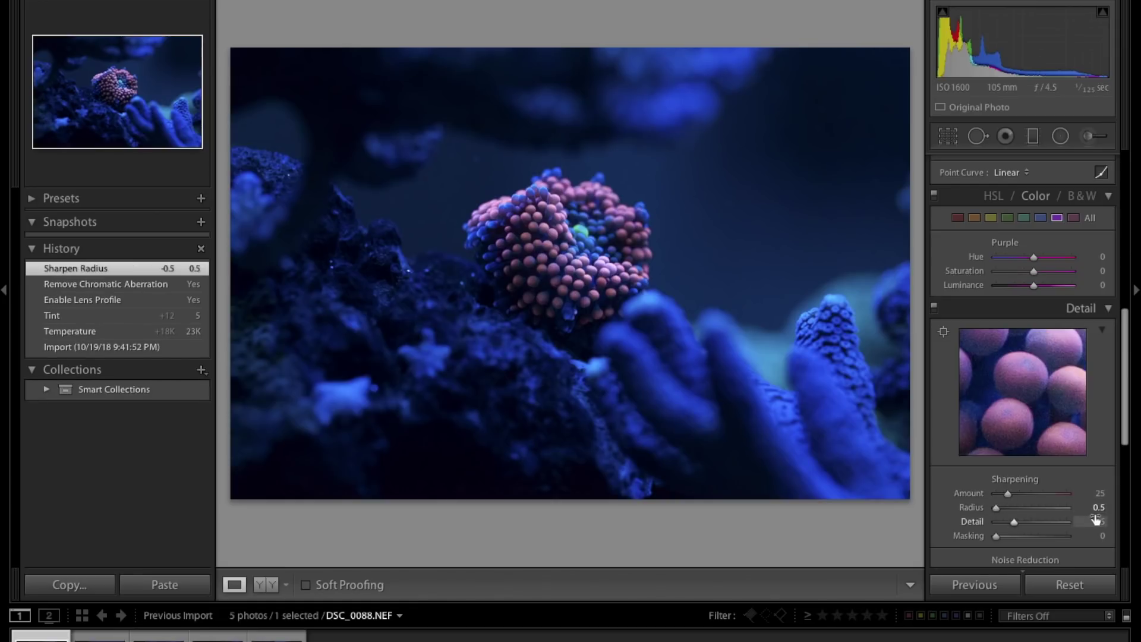
drag(1009, 495, 1037, 499)
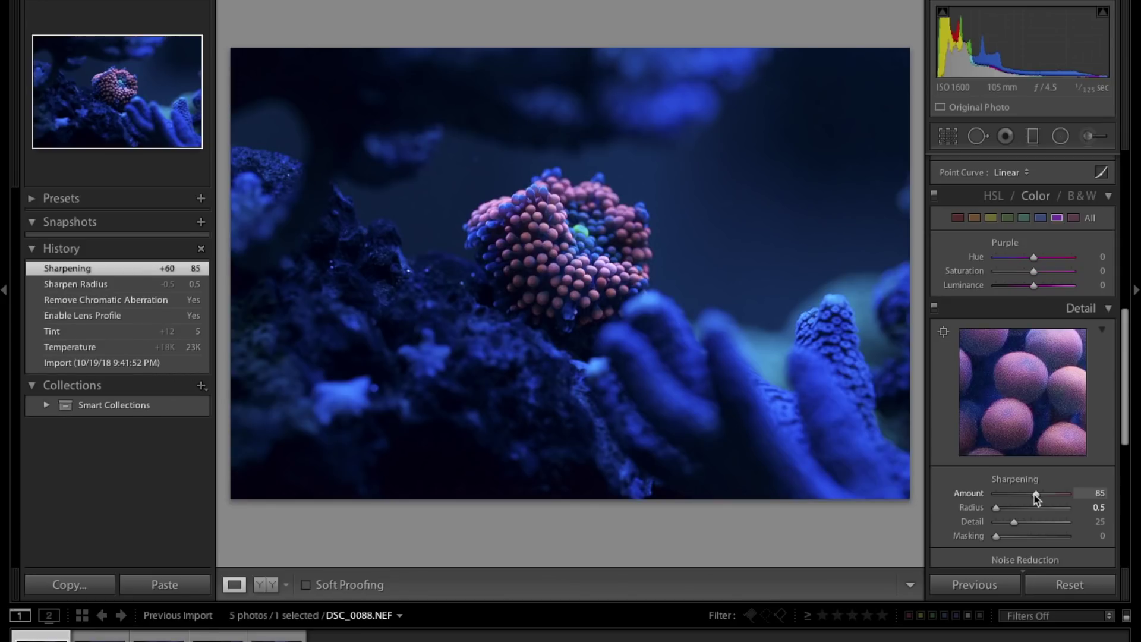
- Set the photo's highlights to -36, shadows to -32, whites to +31 and blacks to -10
scroll(1011, 478, up, 10)
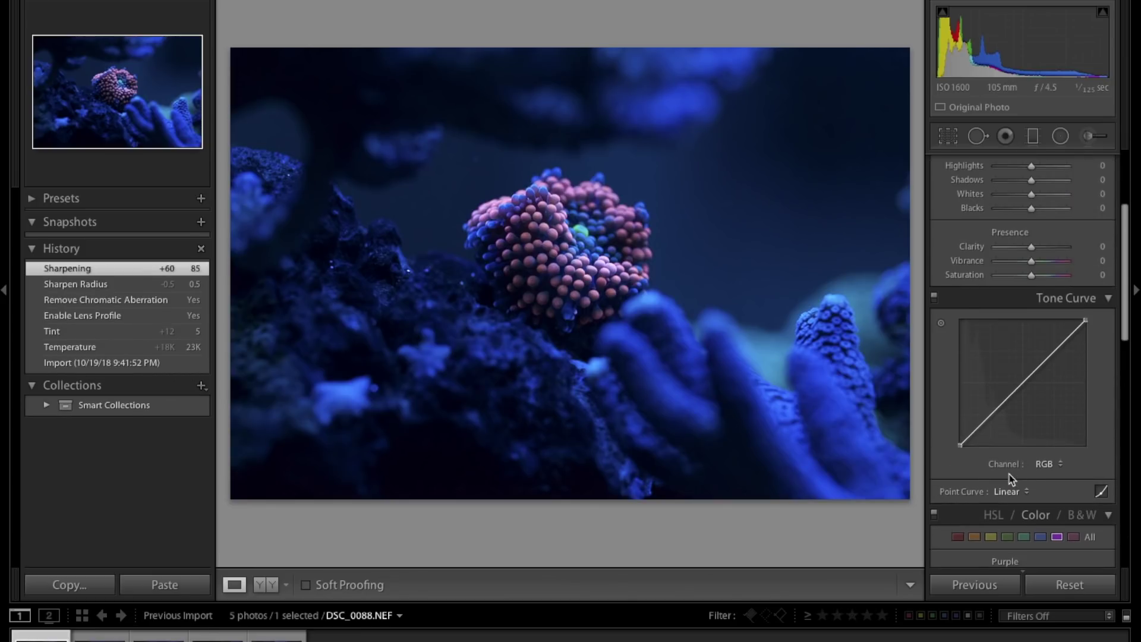
scroll(1011, 475, up, 5)
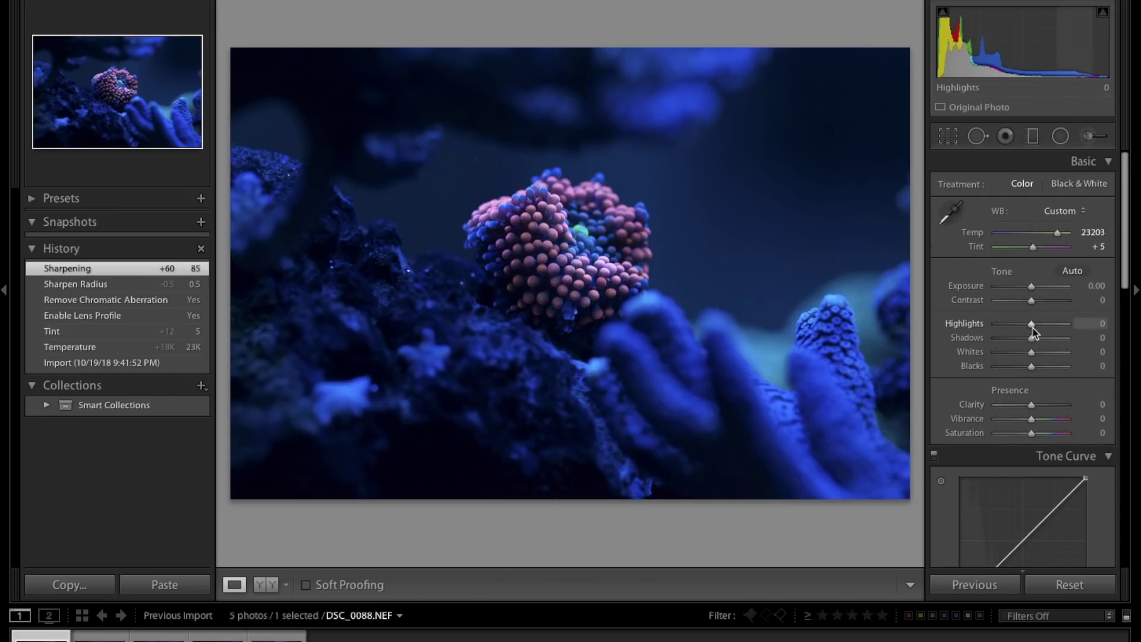
drag(1030, 330, 1028, 372)
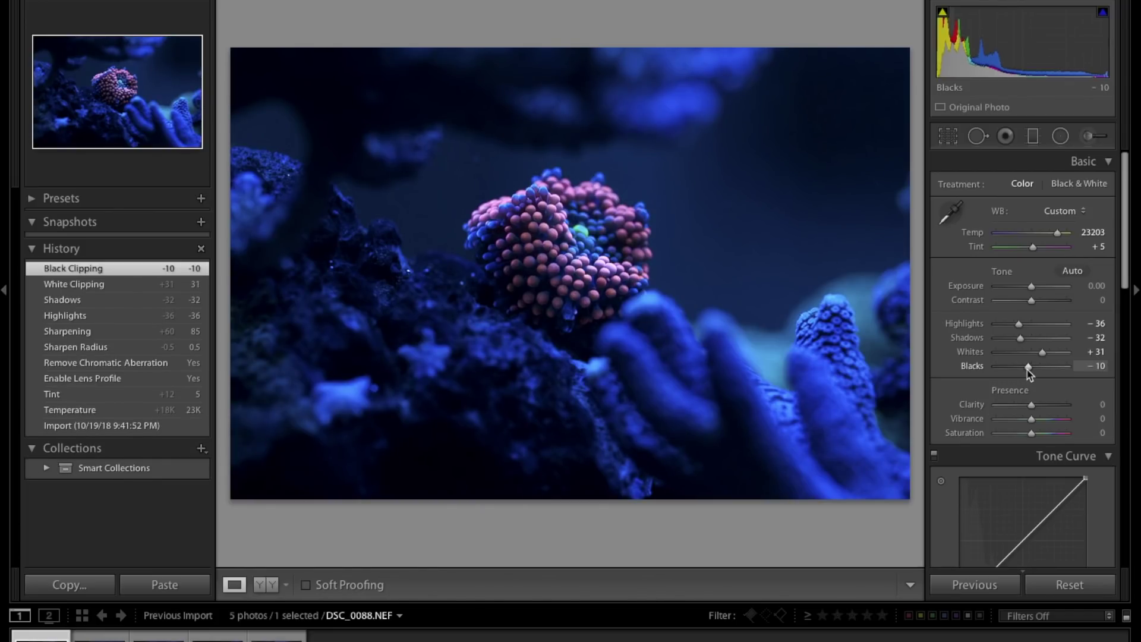
- Crop the photo tighter around the pink coral, trimming from the upper and lower edges at the original aspect ratio
key(r)
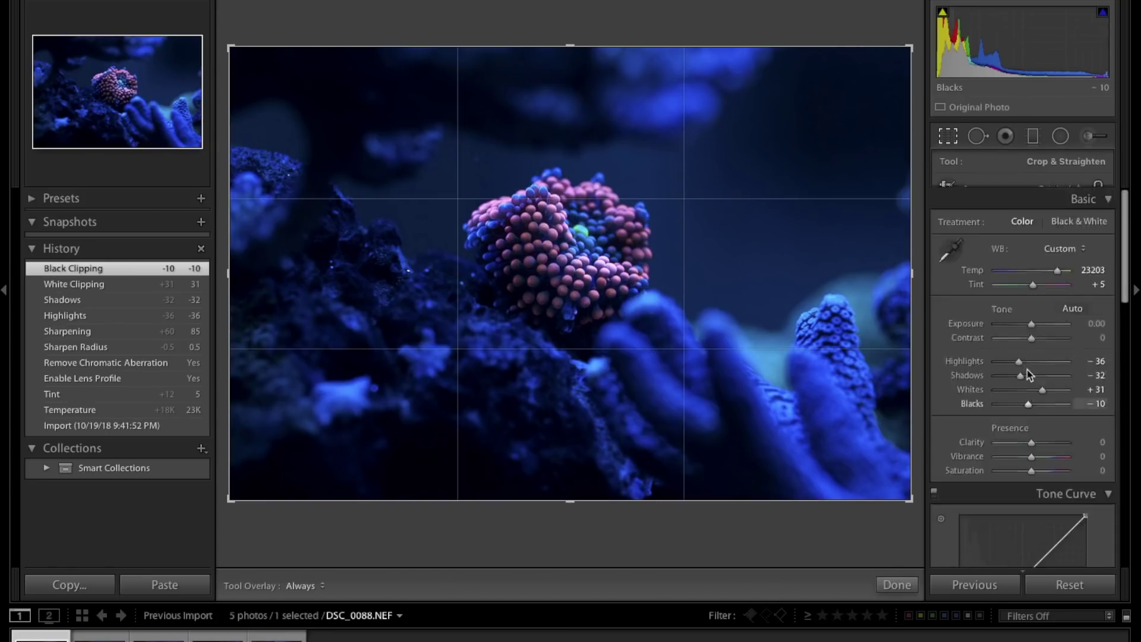
drag(570, 47, 576, 78)
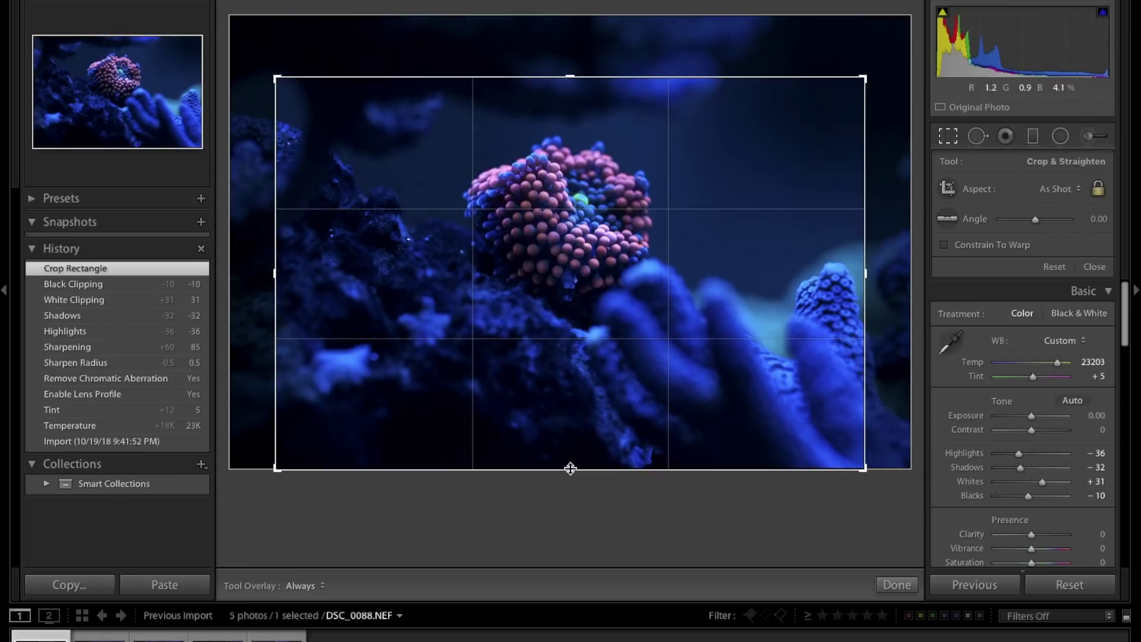
drag(570, 467, 571, 424)
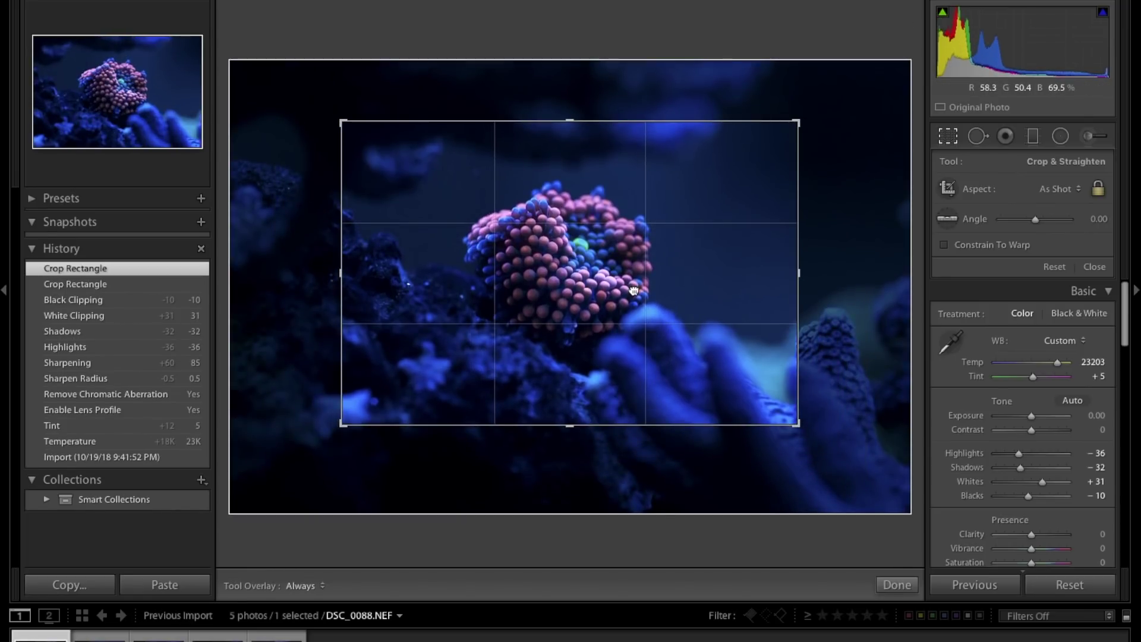
key(Return)
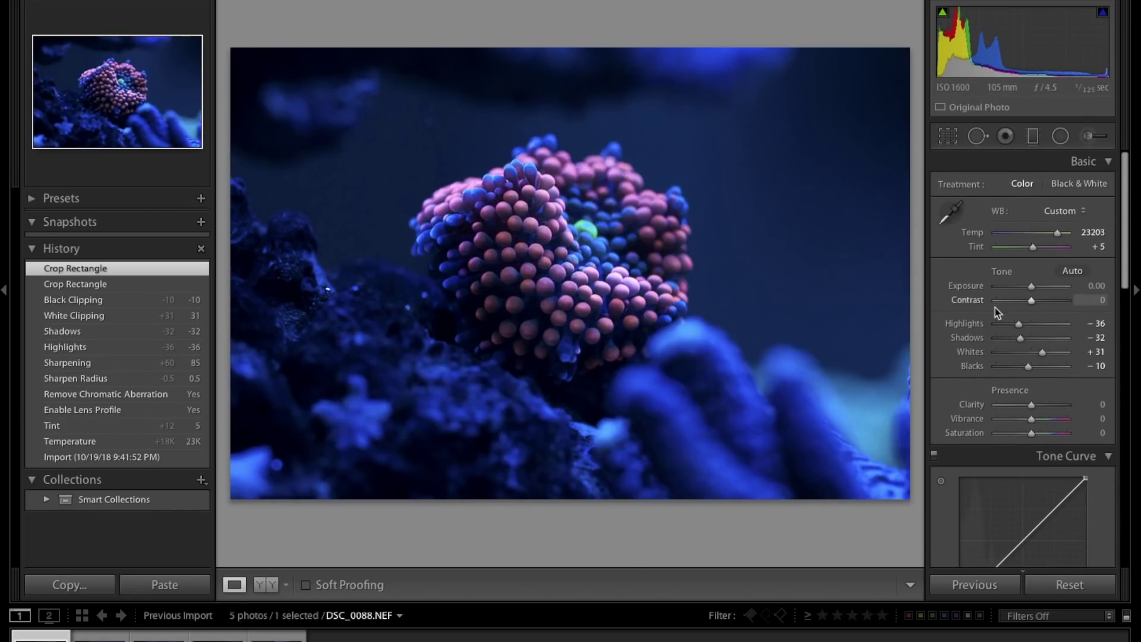
- Shape the RGB tone curve into a subtle S-curve by slightly raising a highlight point and lowering a shadow point
scroll(1044, 370, down, 2)
scroll(1044, 370, down, 1)
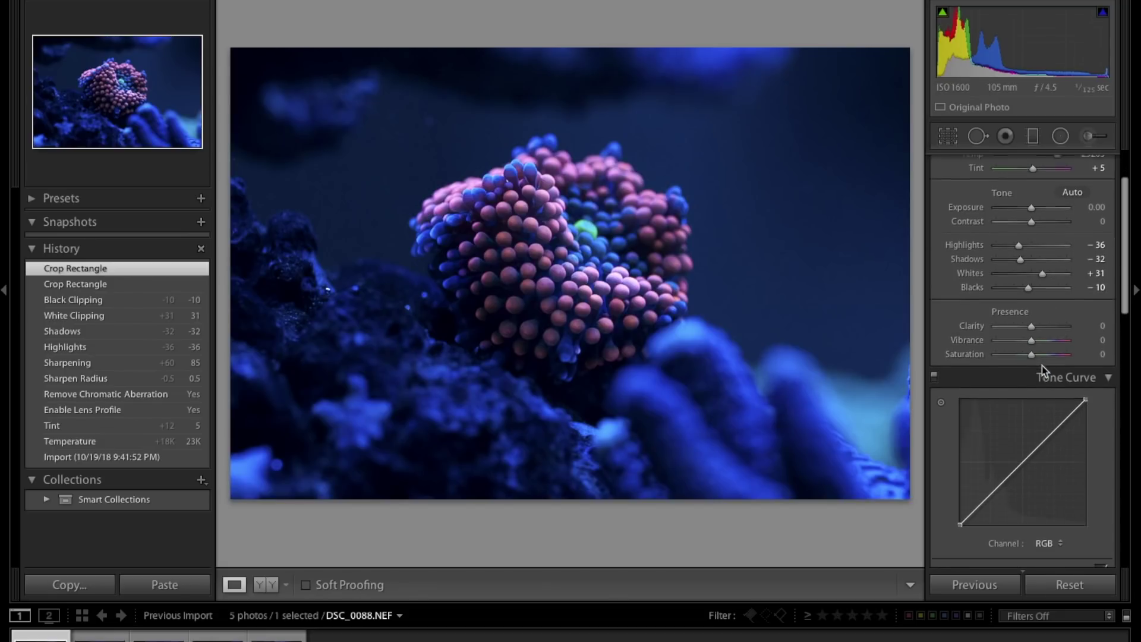
click(1073, 399)
drag(1074, 399, 1074, 397)
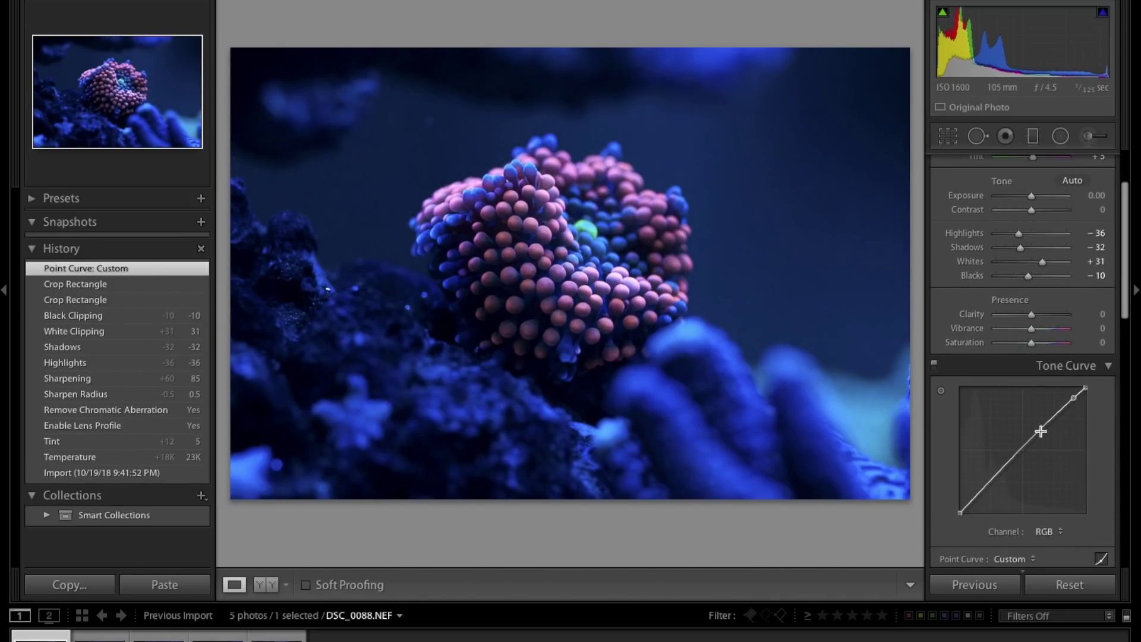
drag(973, 497, 974, 504)
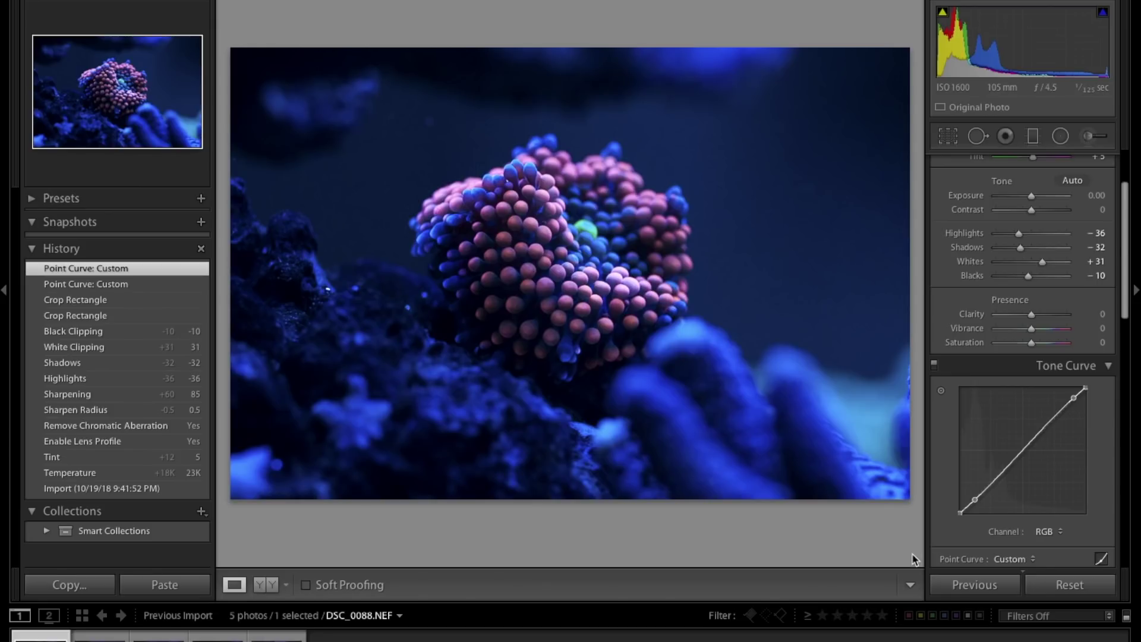
- Compare the edited photo with its unedited before version
key(backslash)
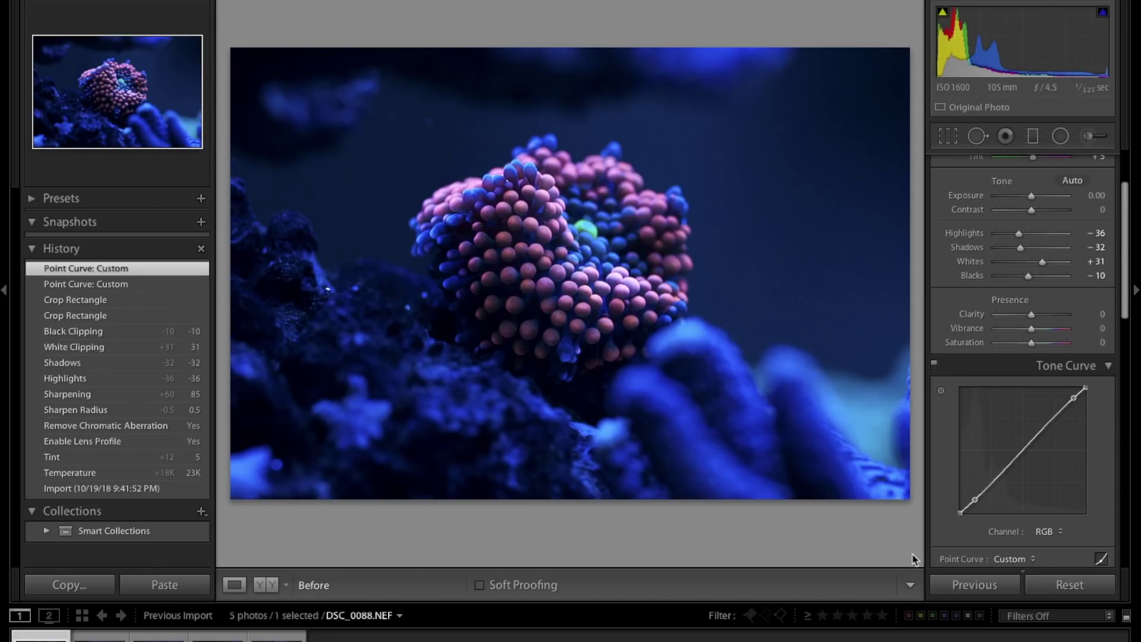
key(backslash)
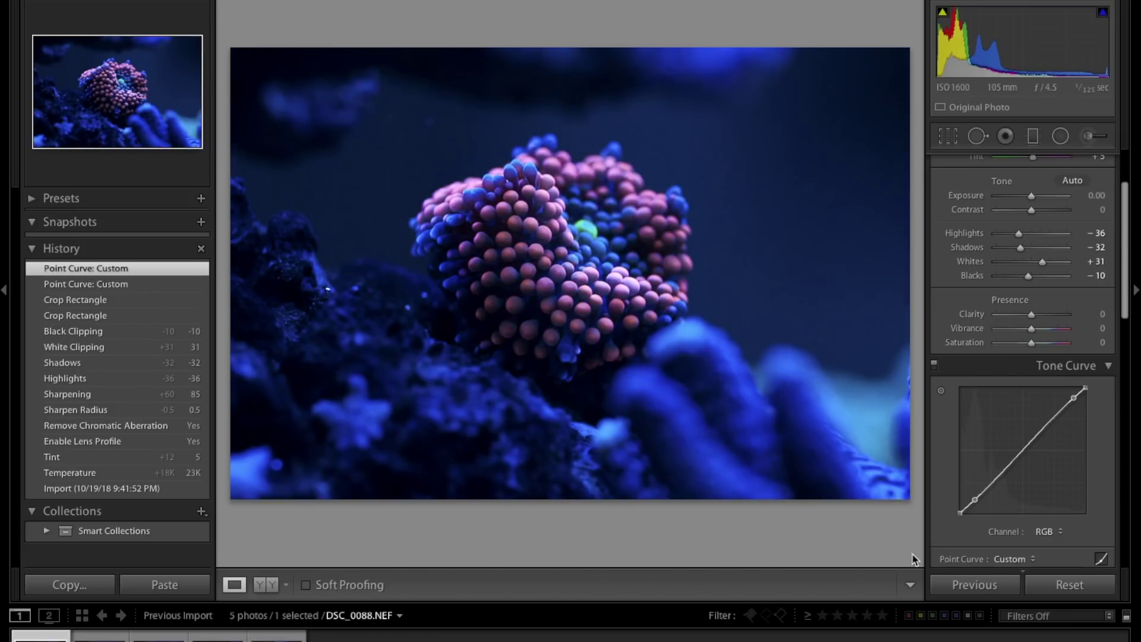
key(backslash)
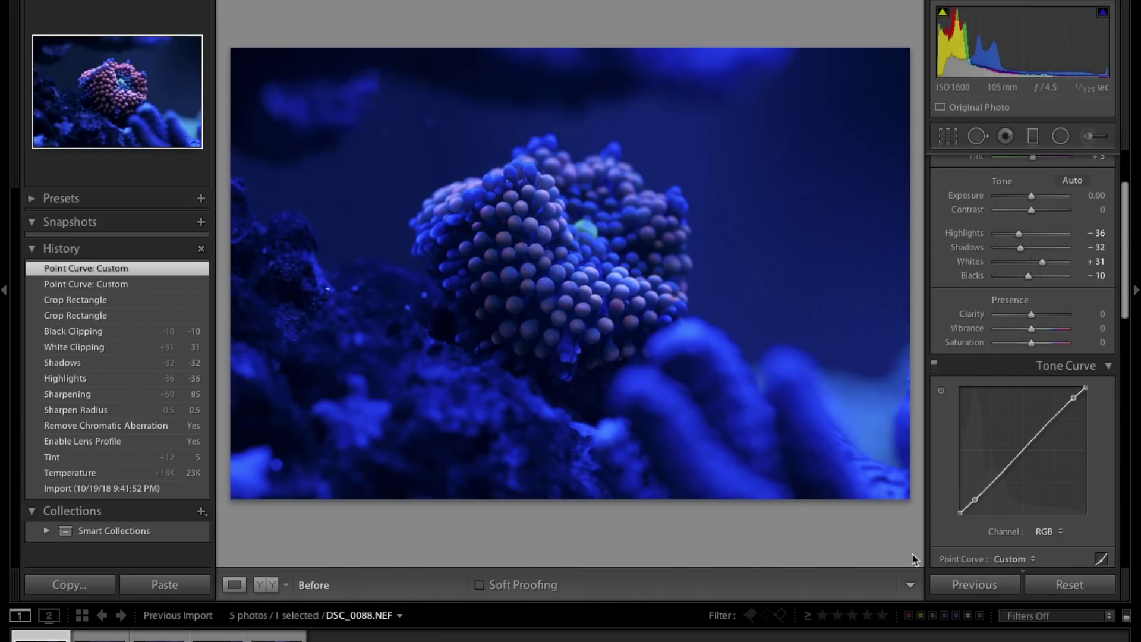
key(backslash)
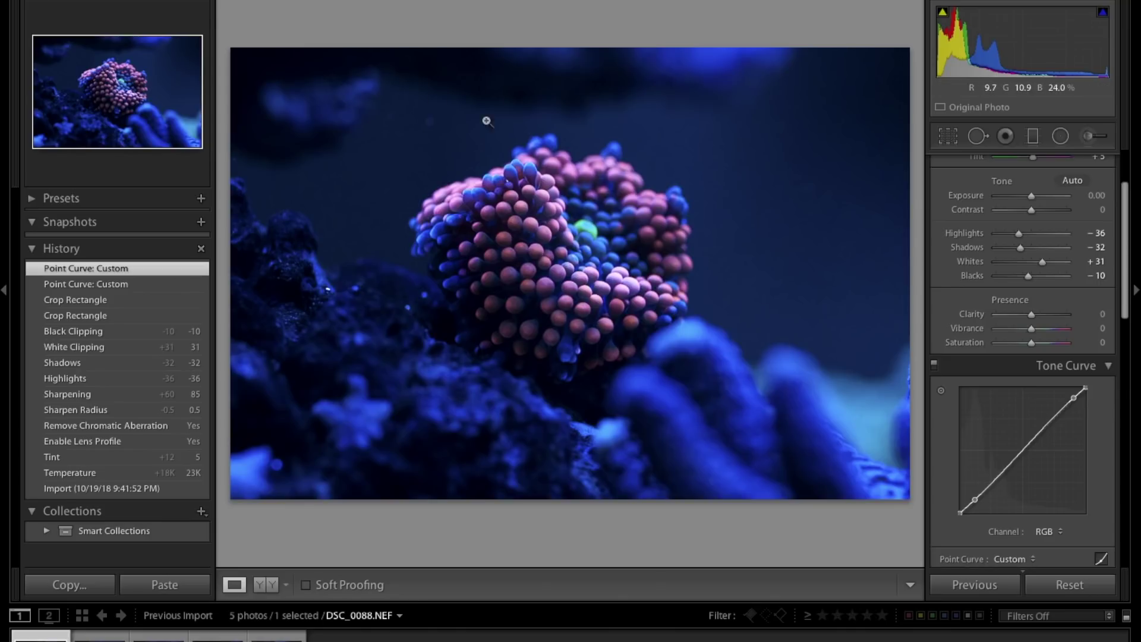
- Heal three specks in the dark water around the coral with Spot Removal, using size 63 for the first and 40 for the others
click(979, 140)
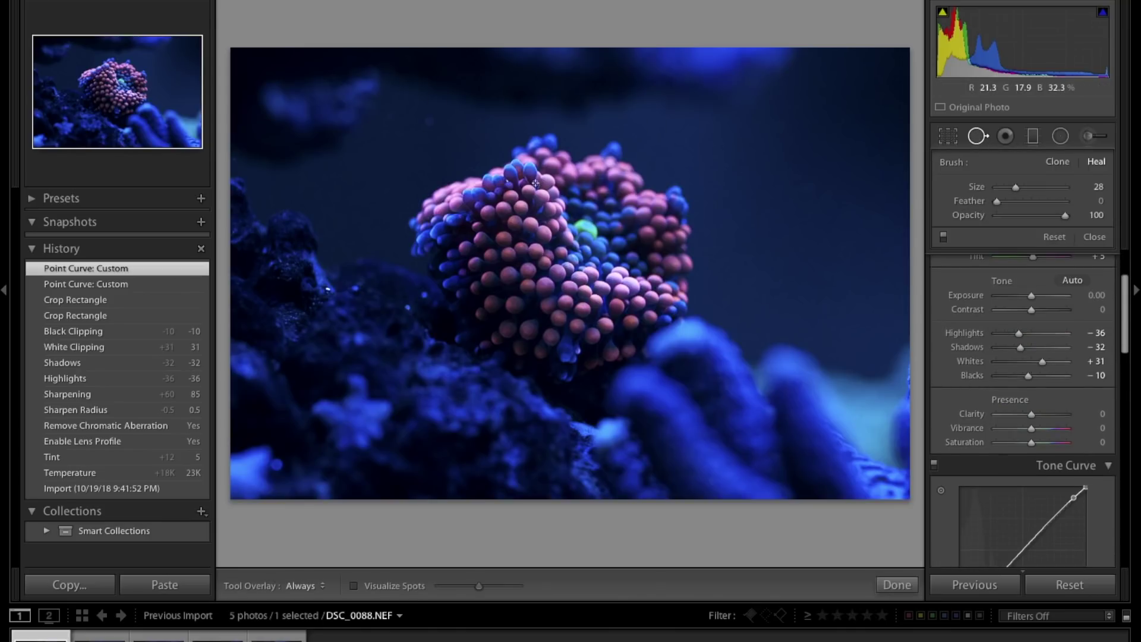
scroll(410, 118, up, 5)
click(430, 121)
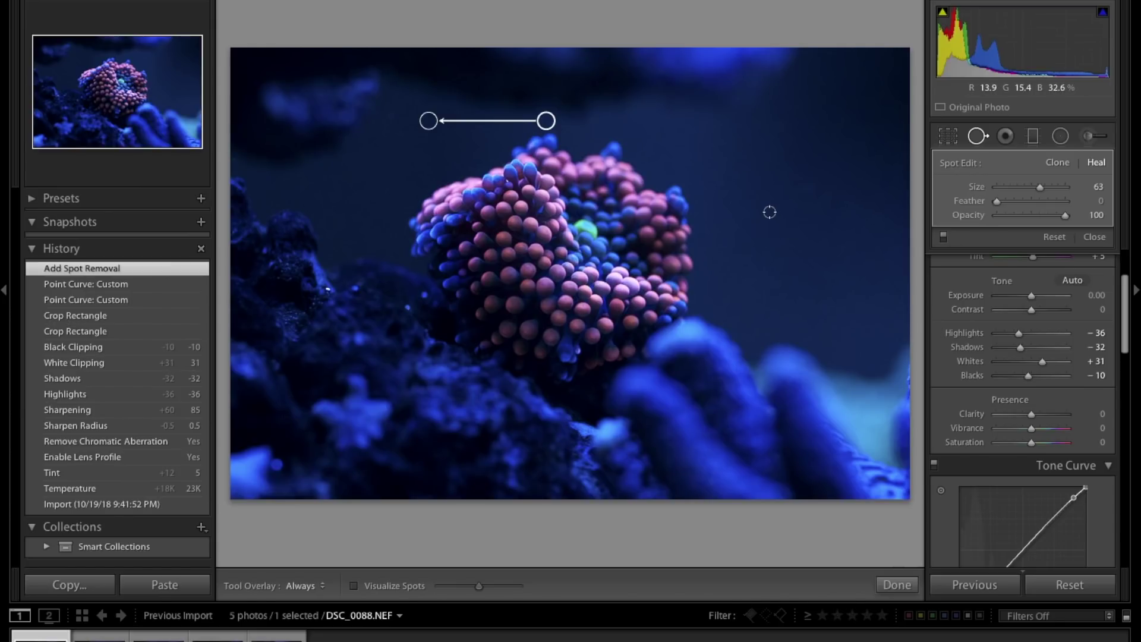
scroll(770, 212, down, 5)
click(771, 212)
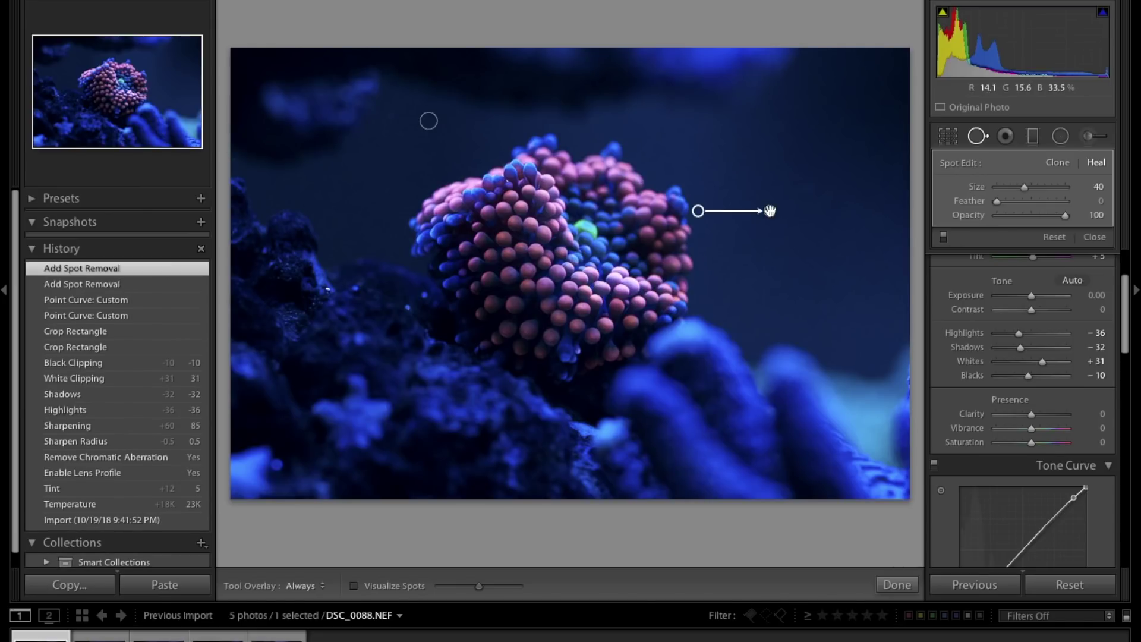
click(687, 137)
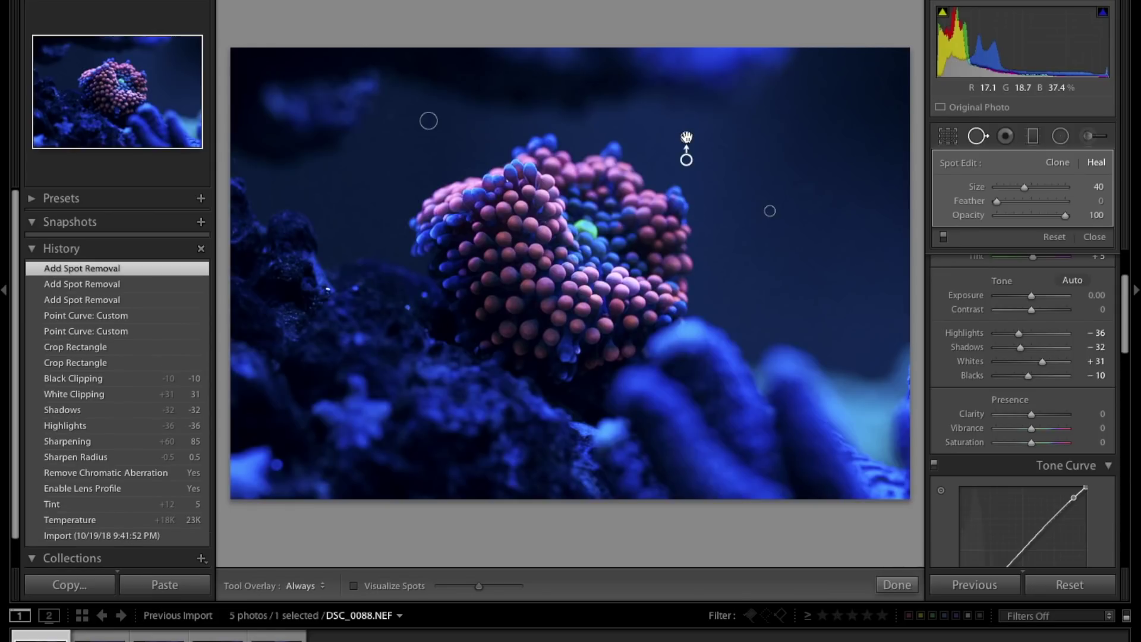
click(980, 137)
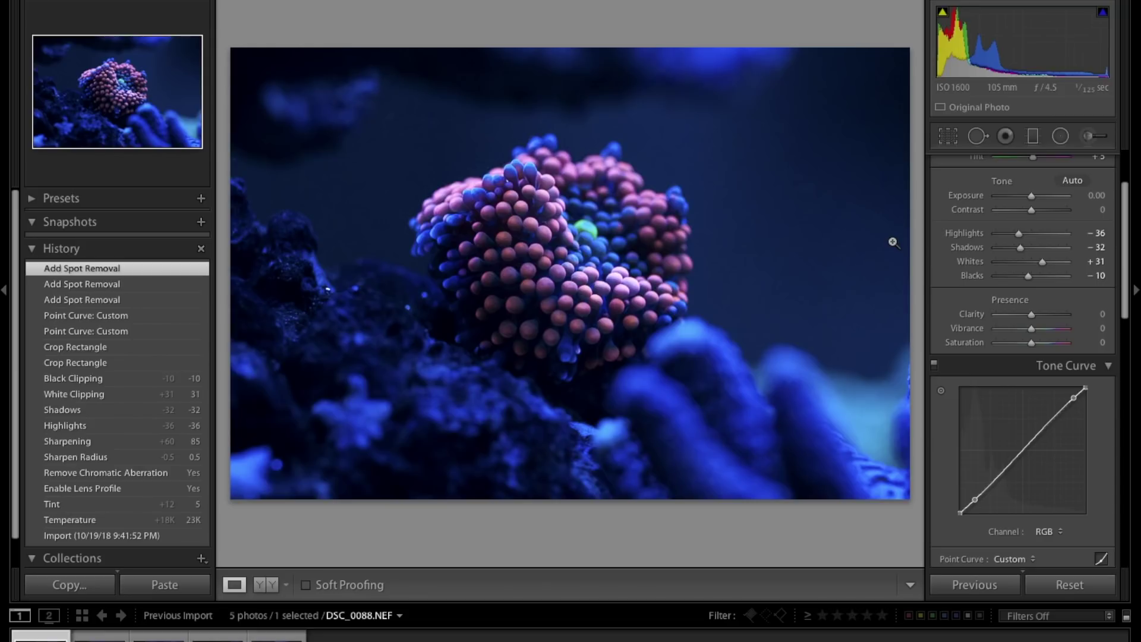
- Export the photo as a JPEG with the custom name special-ricordea-101918, keeping the other export settings
key(super+shift+e)
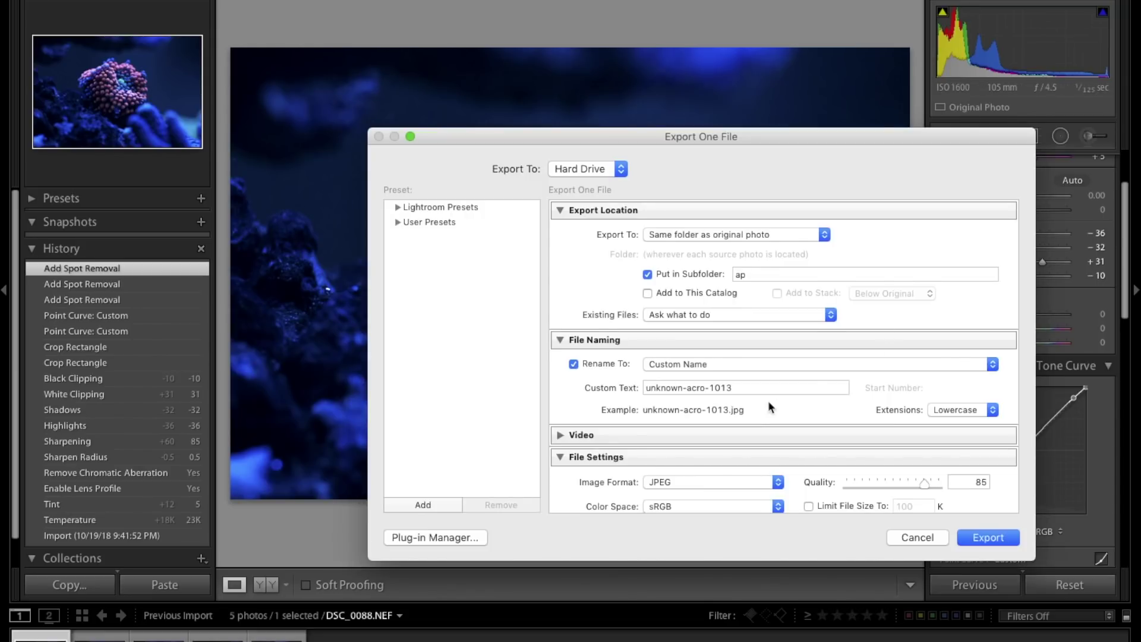
scroll(757, 387, down, 2)
scroll(758, 387, down, 5)
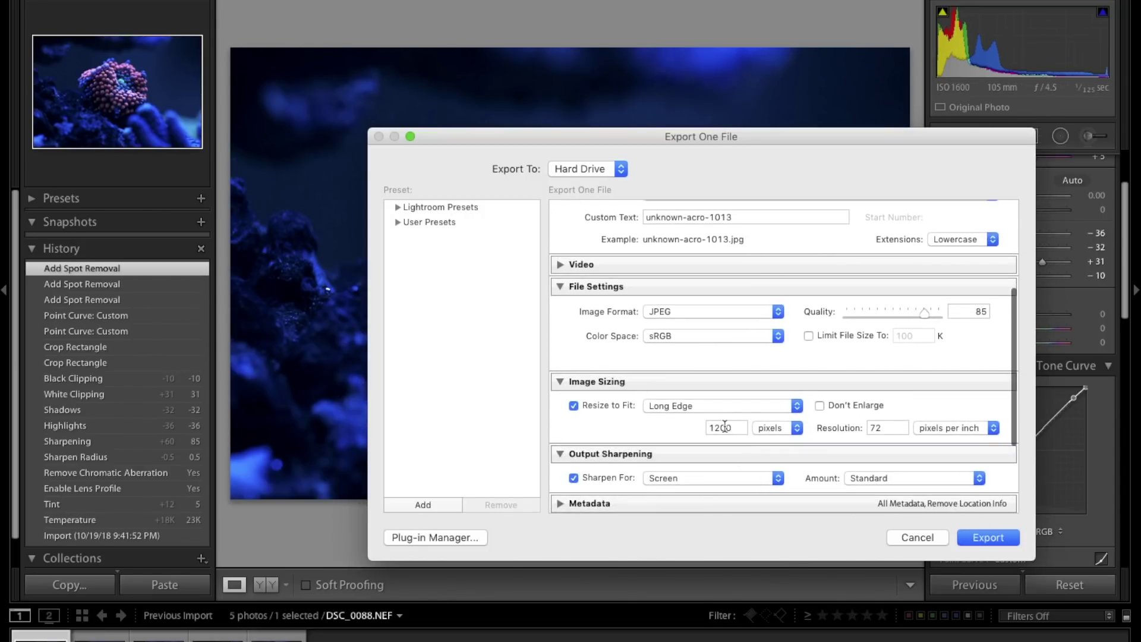
scroll(748, 333, up, 3)
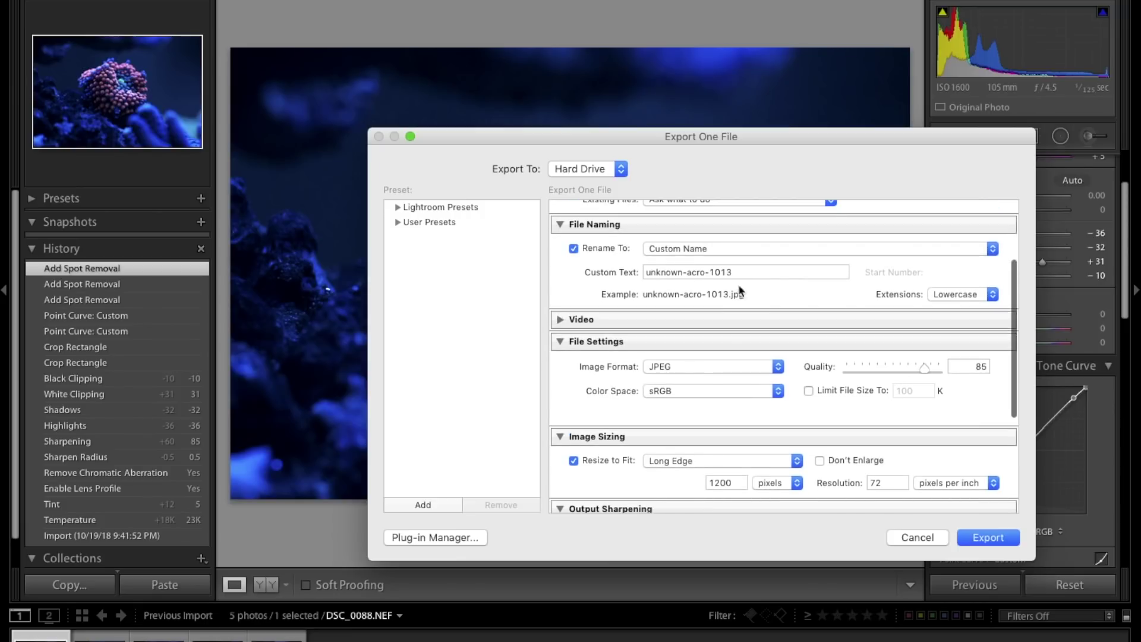
click(739, 274)
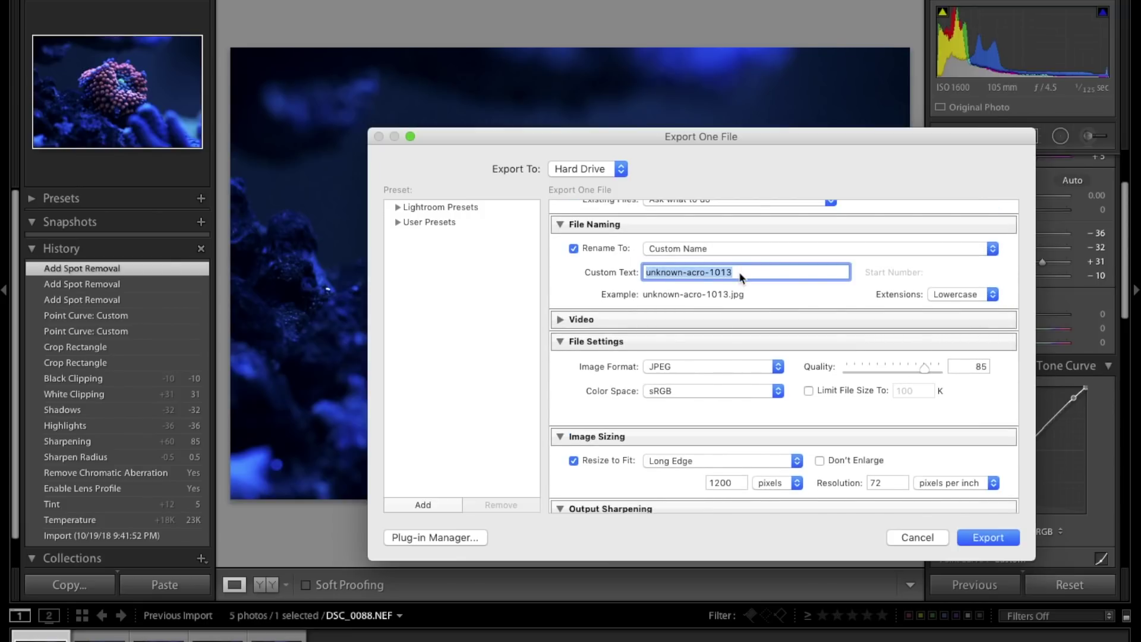
text(special-r)
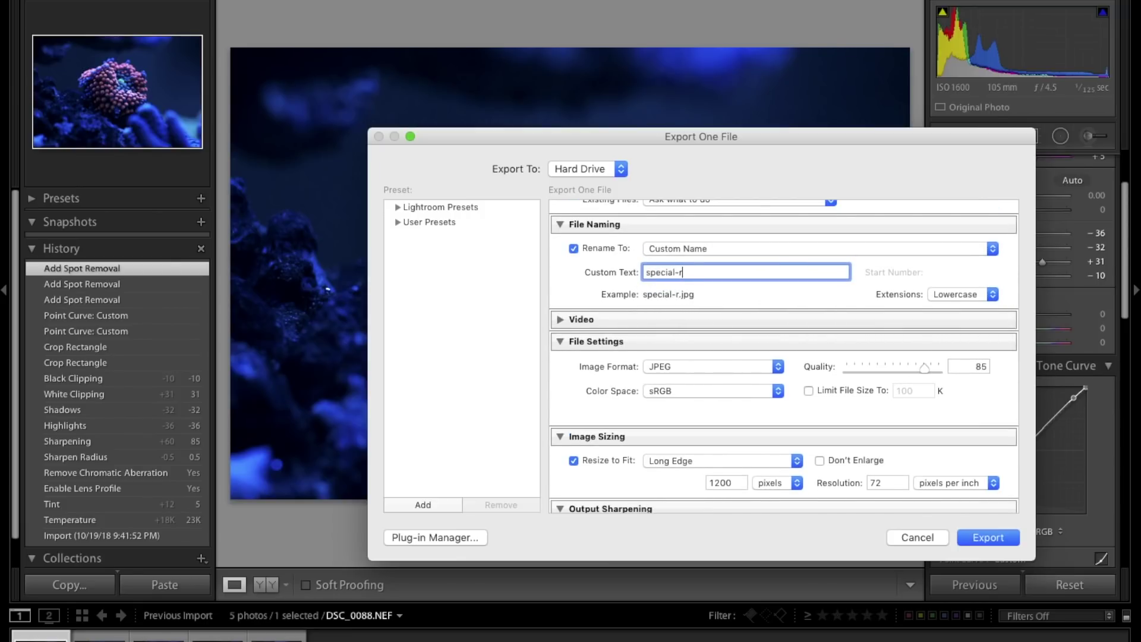
text(icordea-1019)
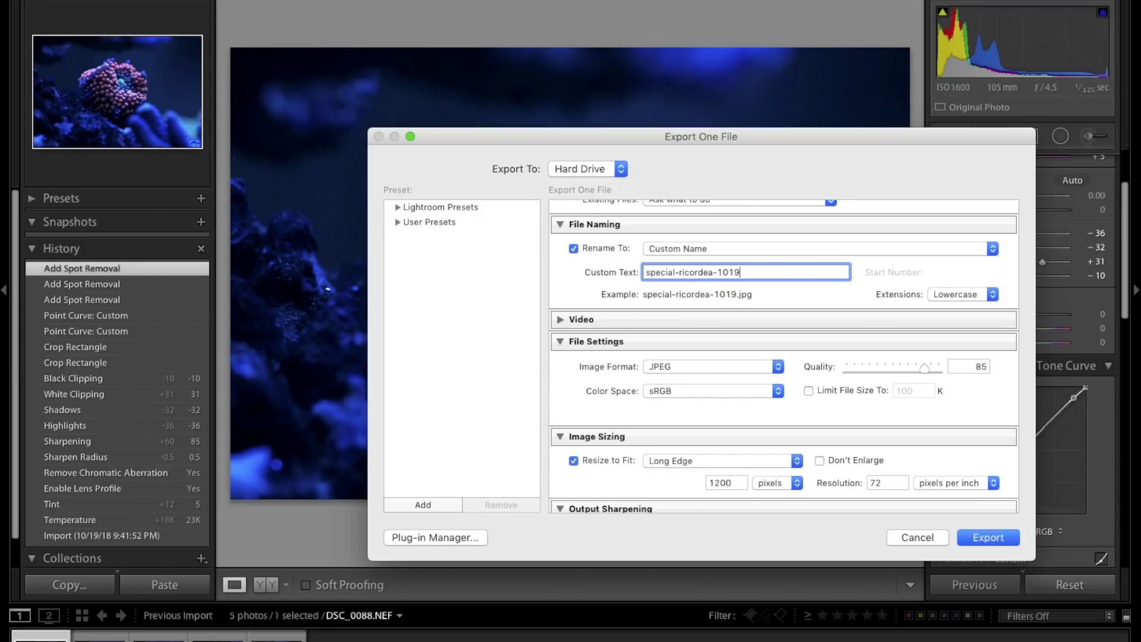
text(18)
key(Return)
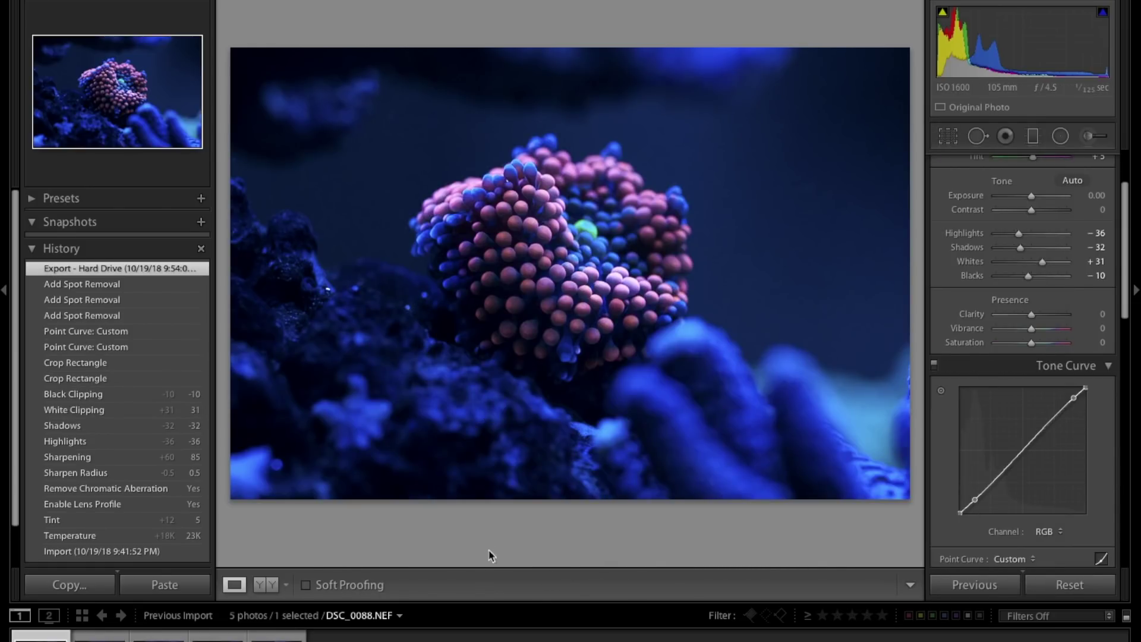
- Look through the following blue coral shots and select DSC_0090.NEF for editing
key(Right)
key(Right)
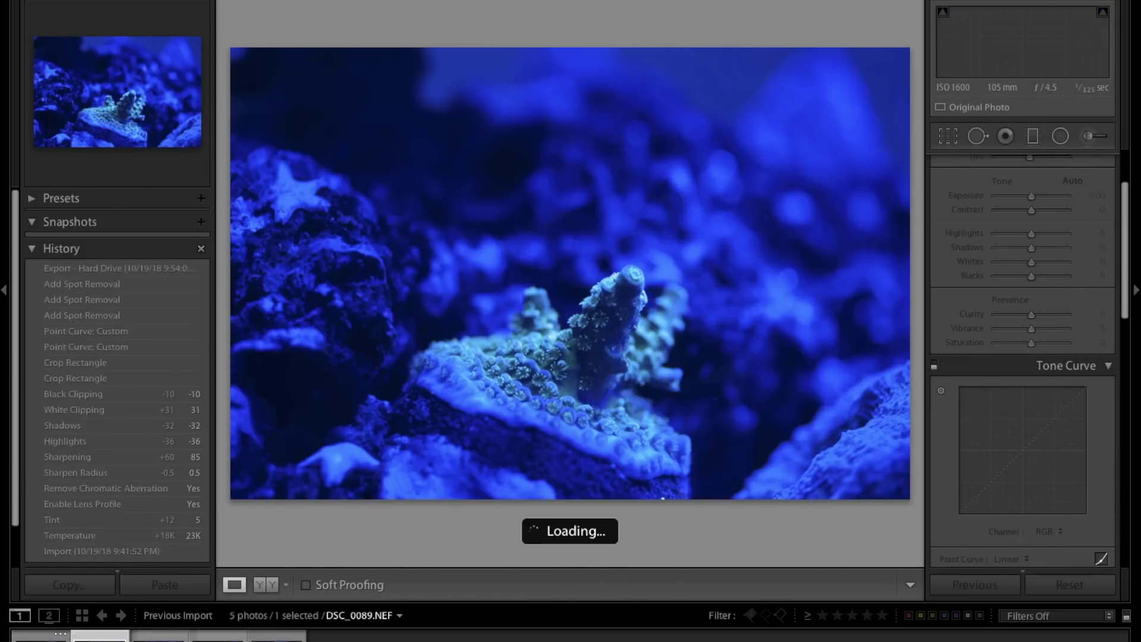
key(Right)
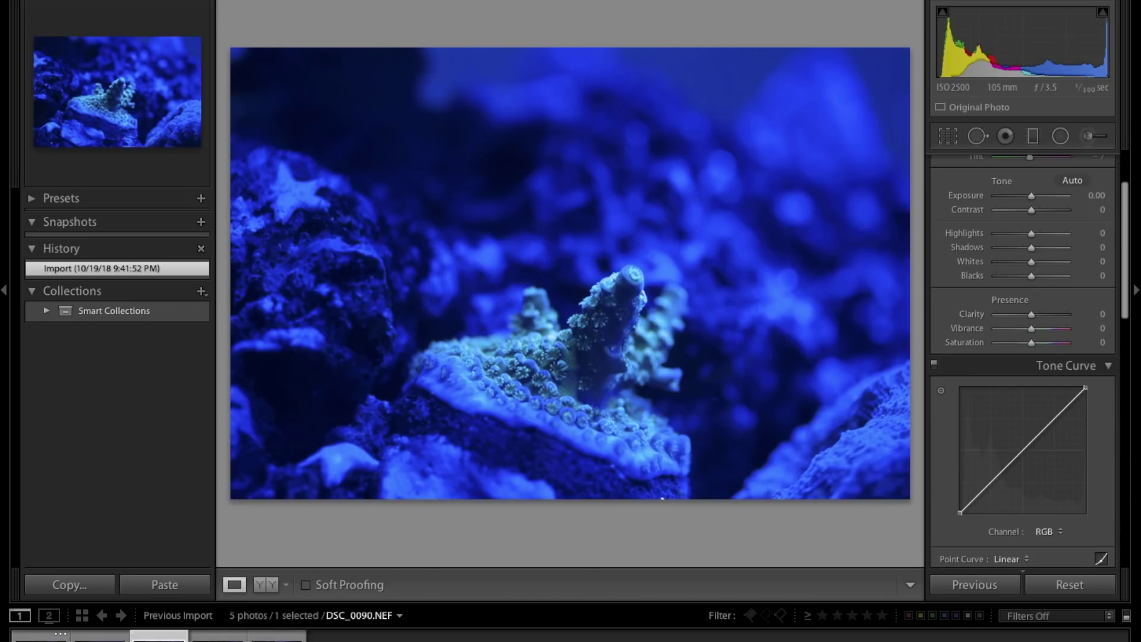
key(Right)
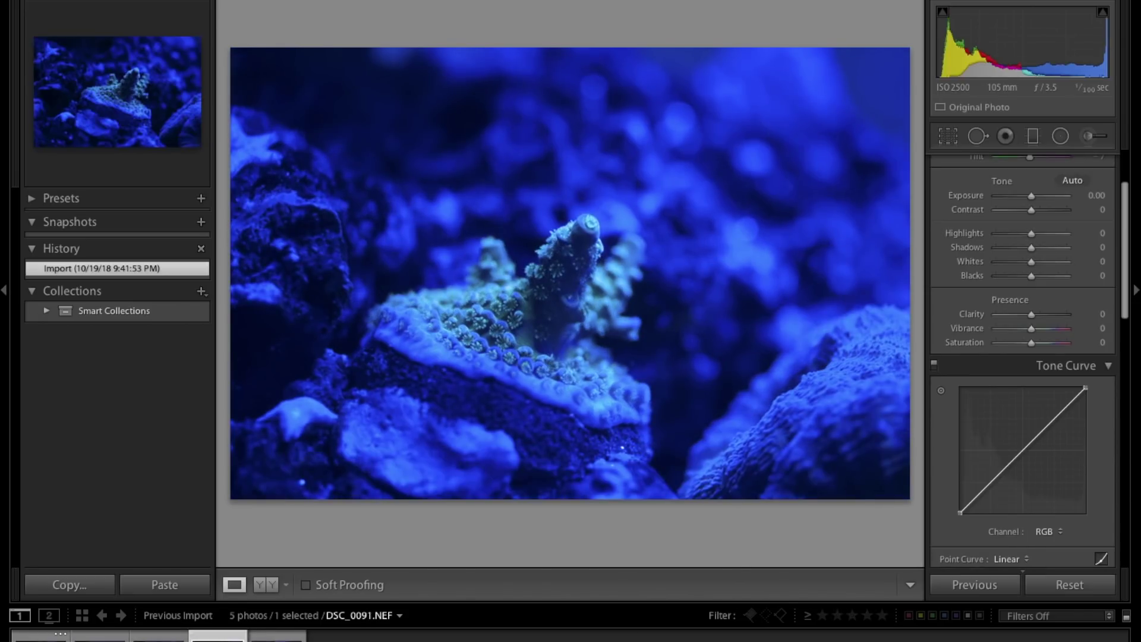
key(Left)
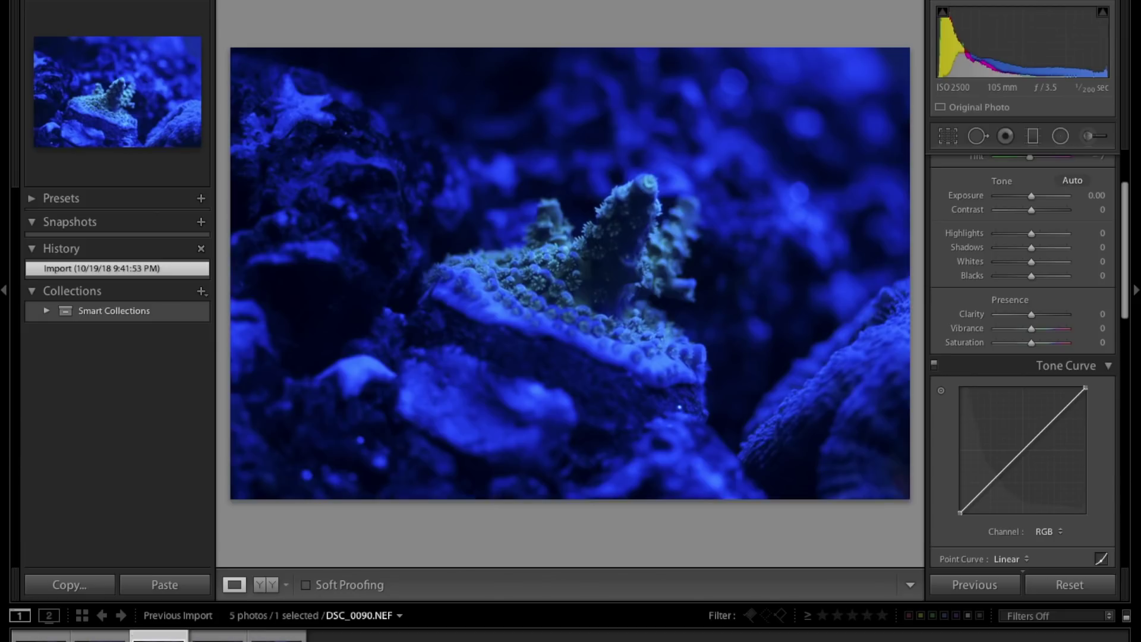
- Warm the photo's white balance by setting the temperature to 15113 and the tint to +83
scroll(1045, 450, up, 3)
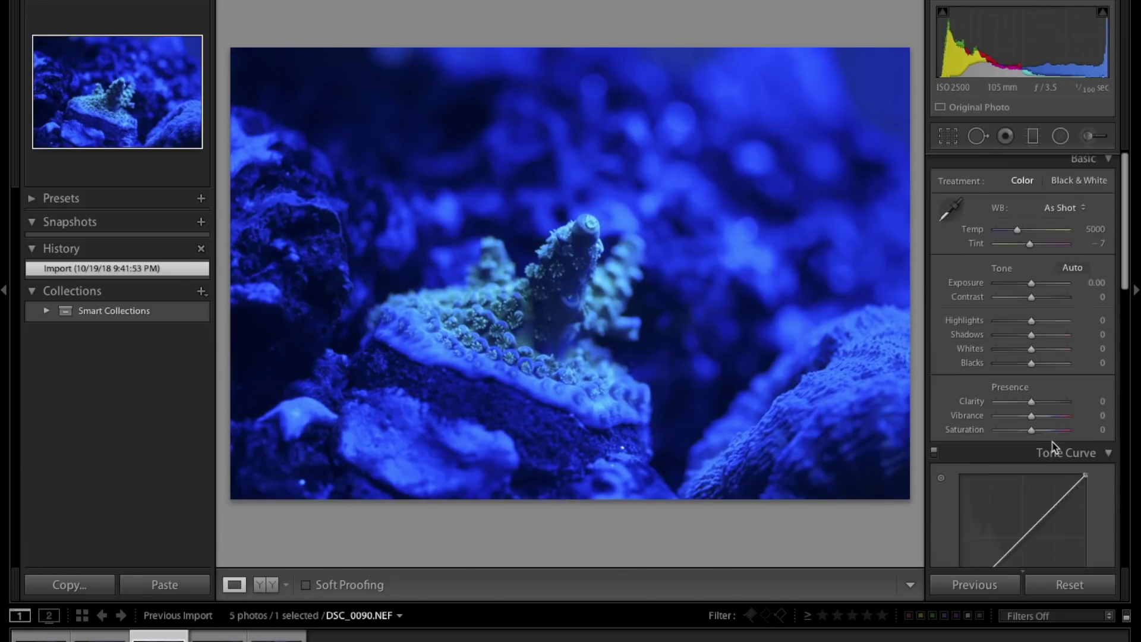
drag(1017, 233, 1054, 248)
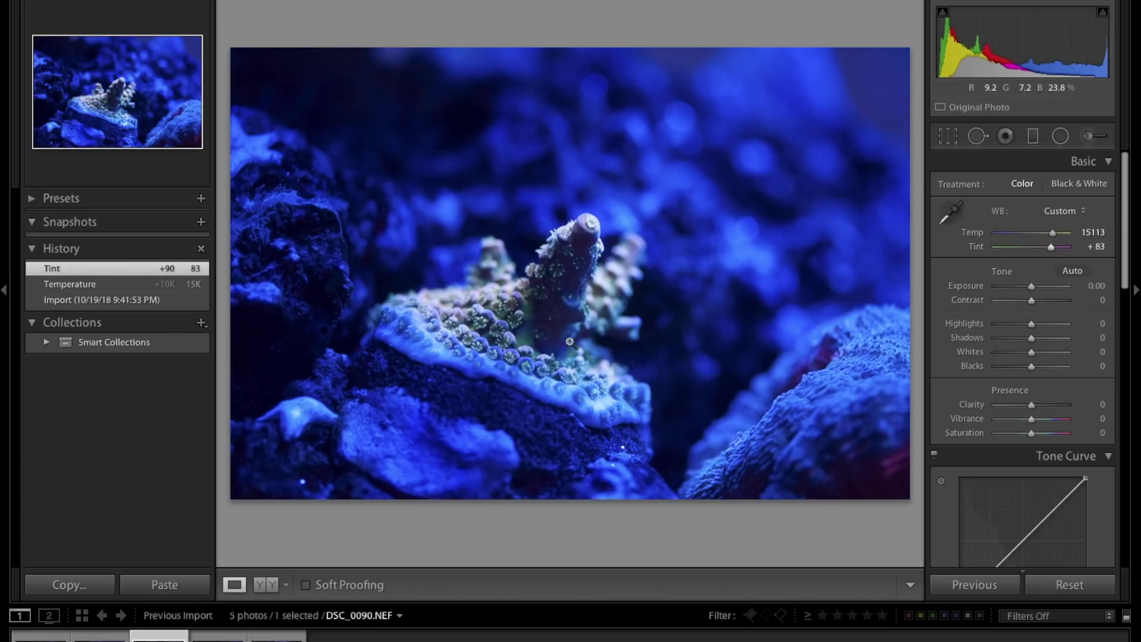
click(505, 321)
click(654, 279)
- Enable lens profile corrections and chromatic aberration removal, and set the sharpening amount to 88 with a radius of 0.5
scroll(987, 392, down, 10)
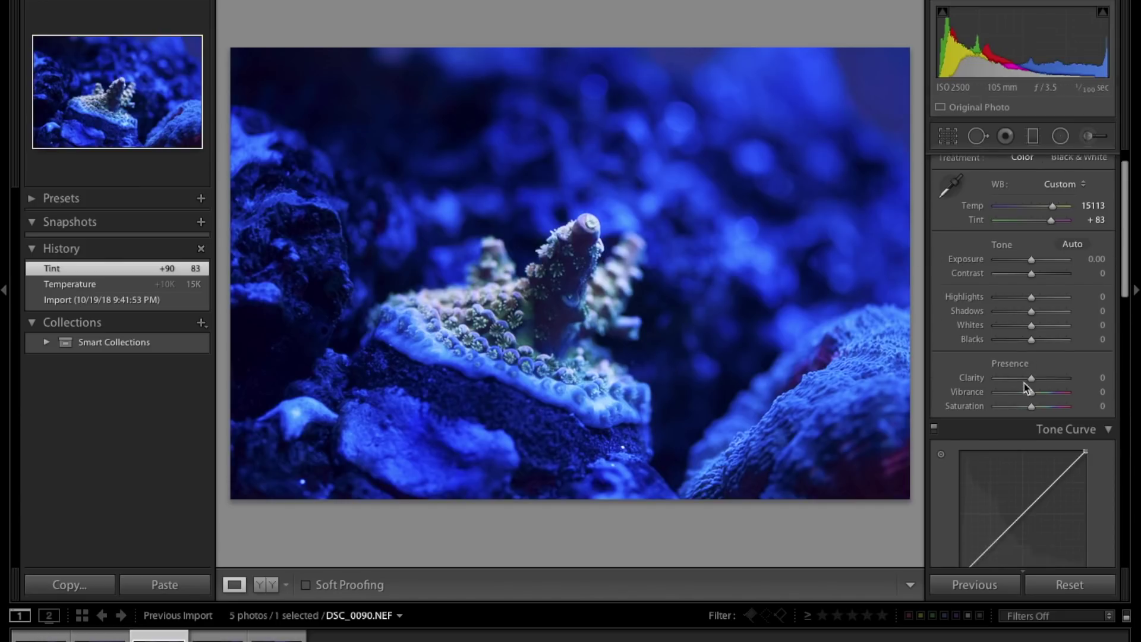
click(942, 473)
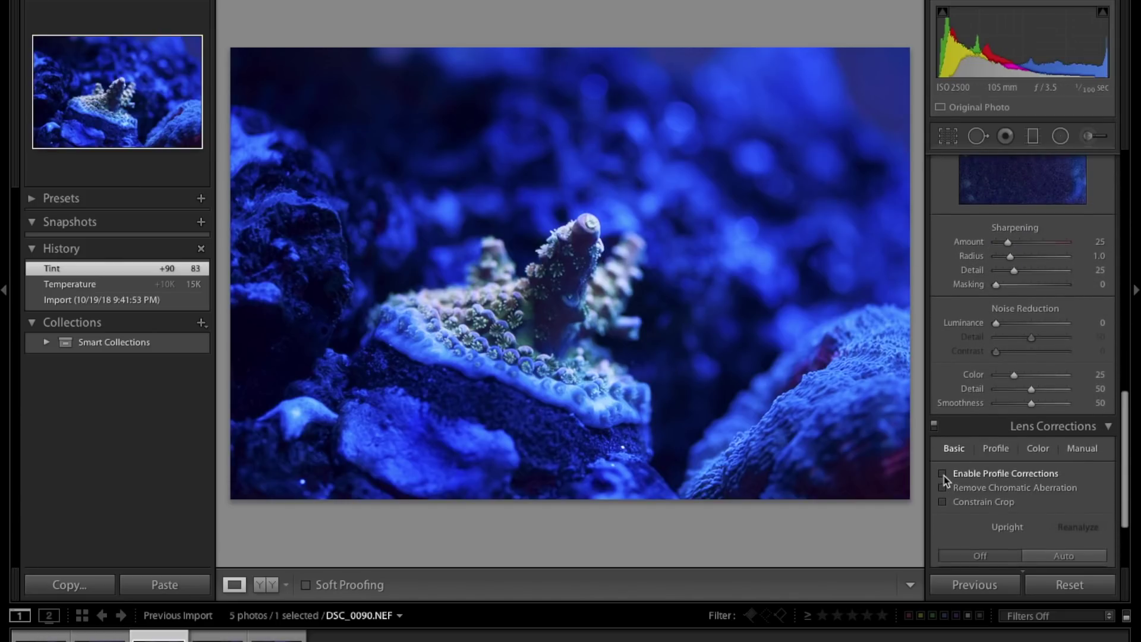
click(943, 487)
scroll(1005, 478, up, 1)
mouse_move(1010, 293)
mouse_down()
mouse_move(1039, 291)
mouse_move(993, 305)
mouse_up()
- Set Highlights to -32, Whites to +14 and Clarity to +11 for the coral photo
scroll(1028, 333, up, 5)
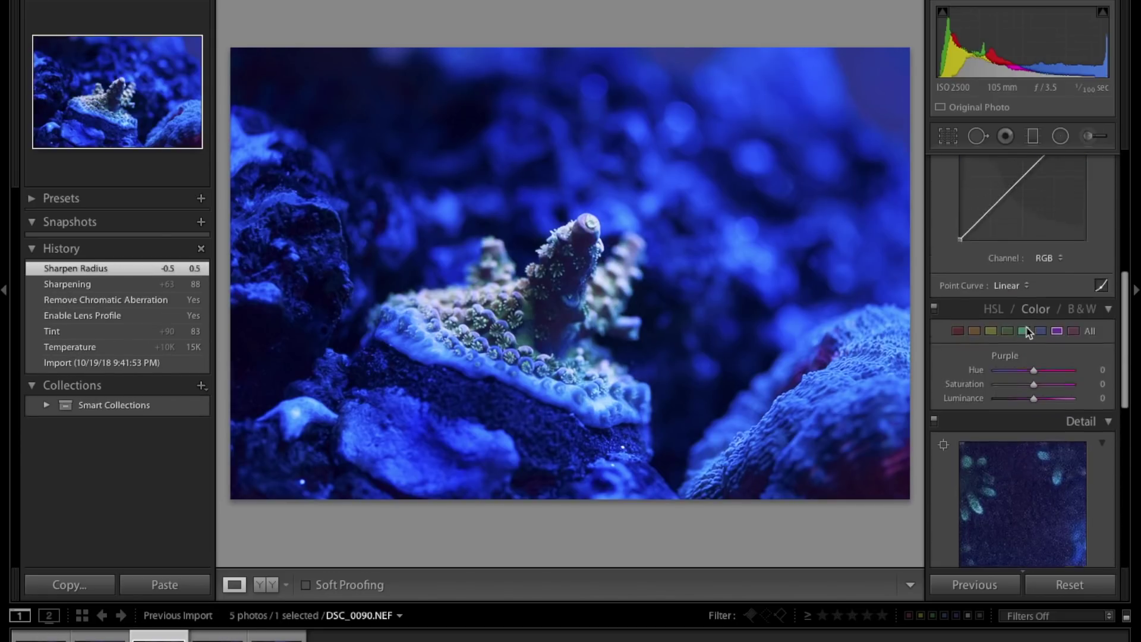
scroll(1029, 332, up, 4)
scroll(1034, 291, up, 3)
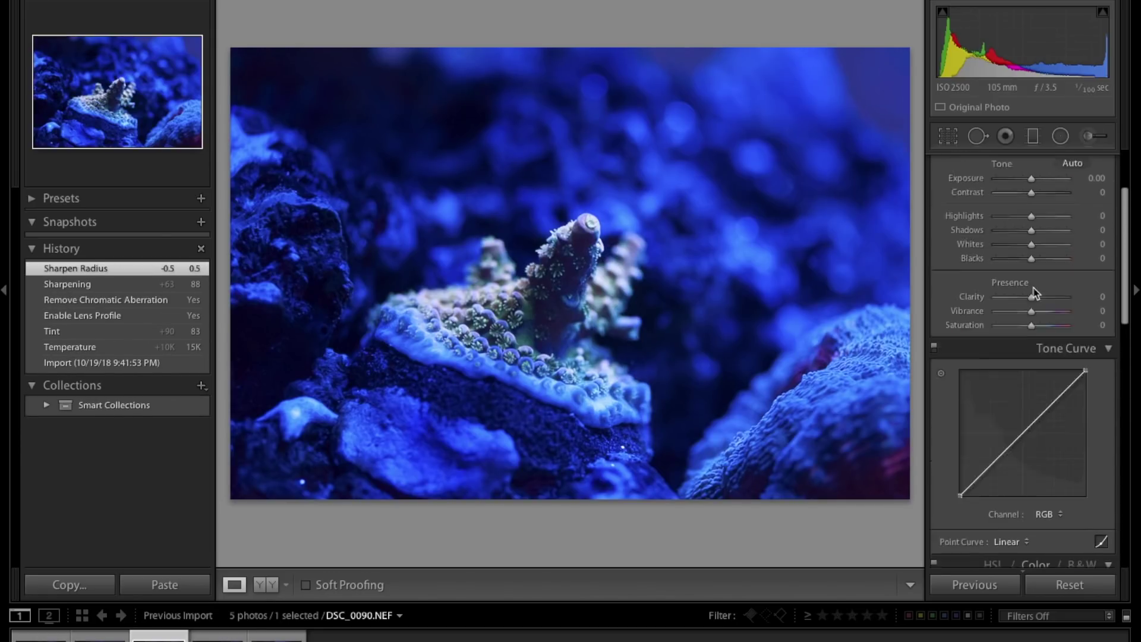
scroll(1035, 292, up, 2)
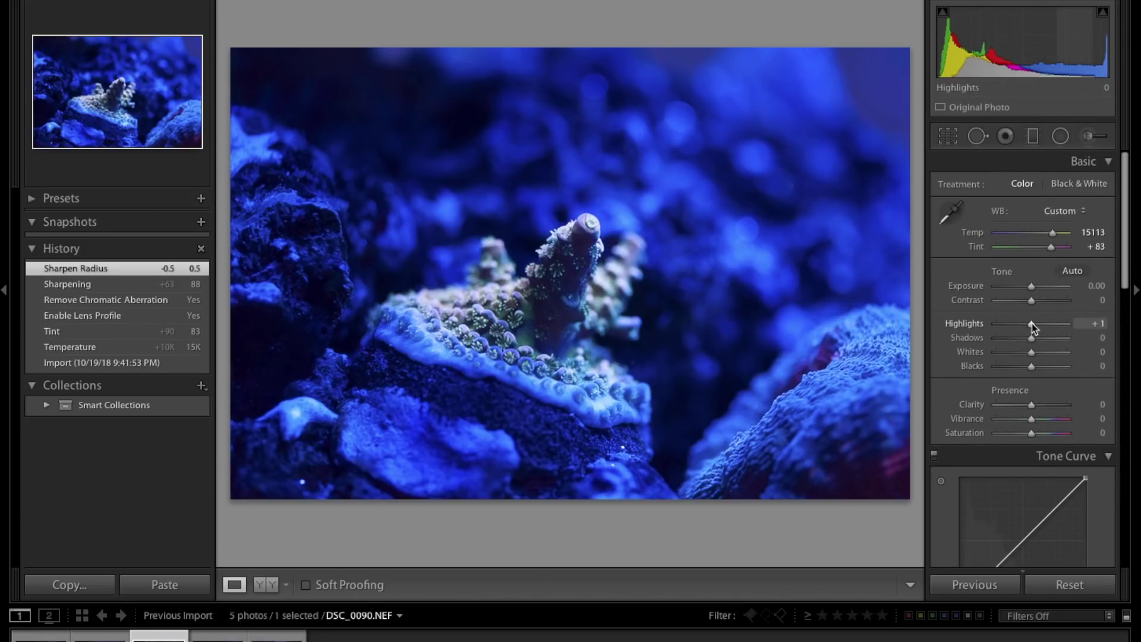
drag(1033, 328, 1021, 330)
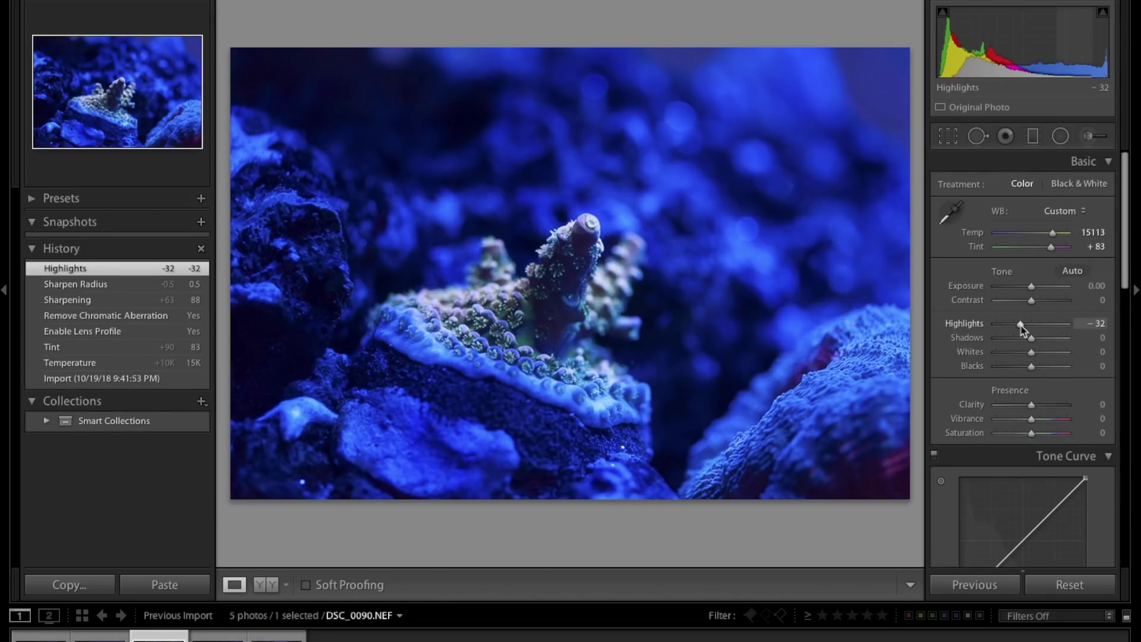
drag(1033, 355, 1039, 358)
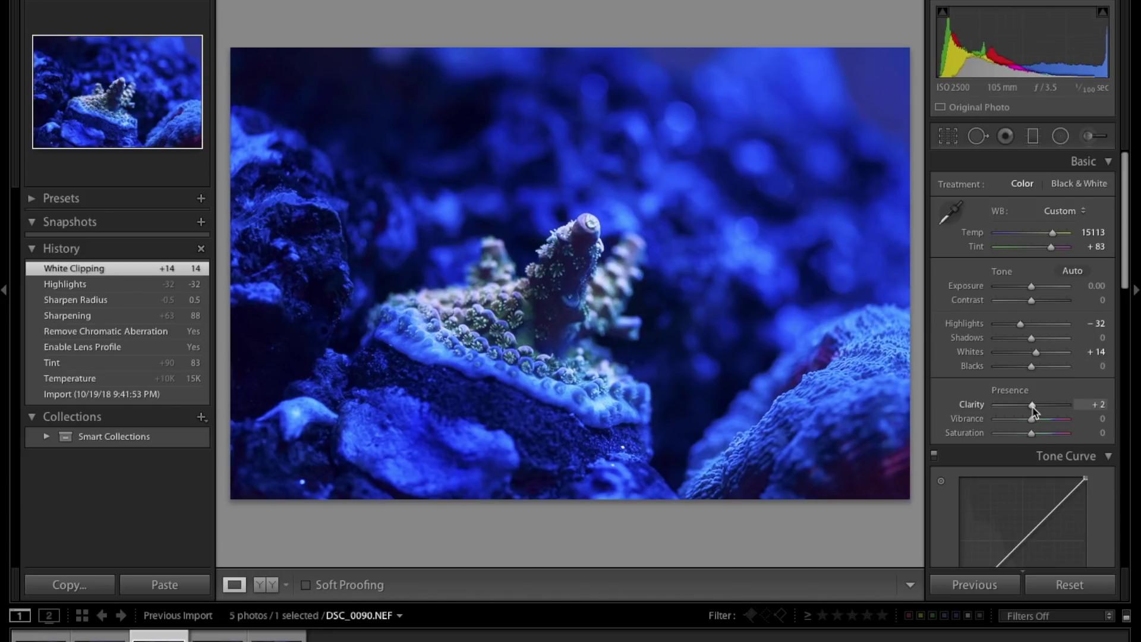
drag(1035, 410, 1037, 411)
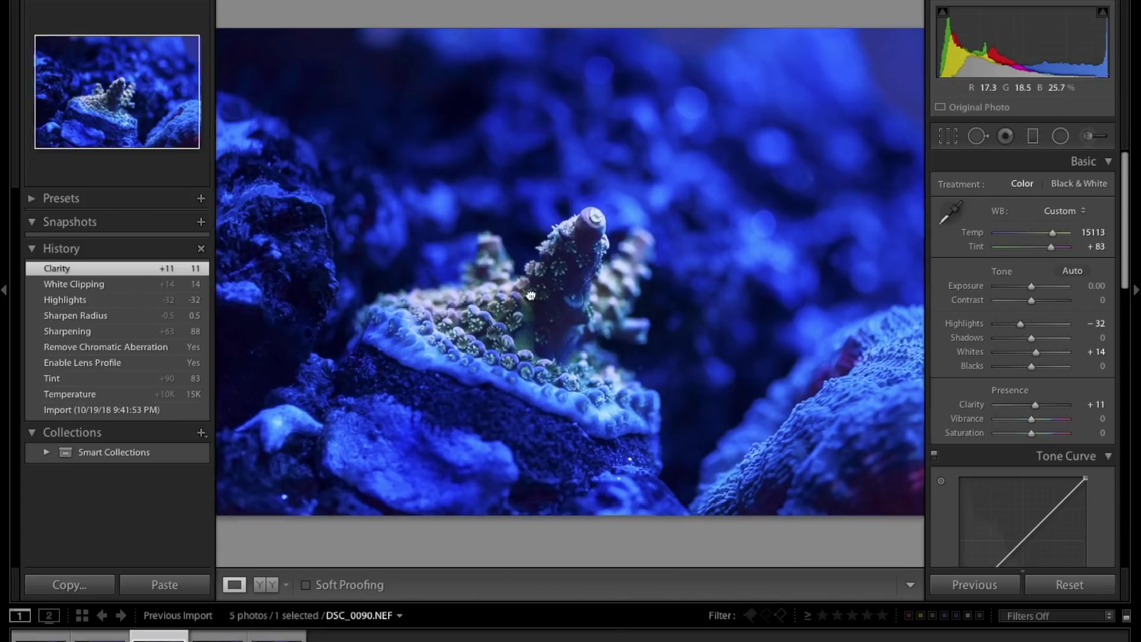
click(539, 298)
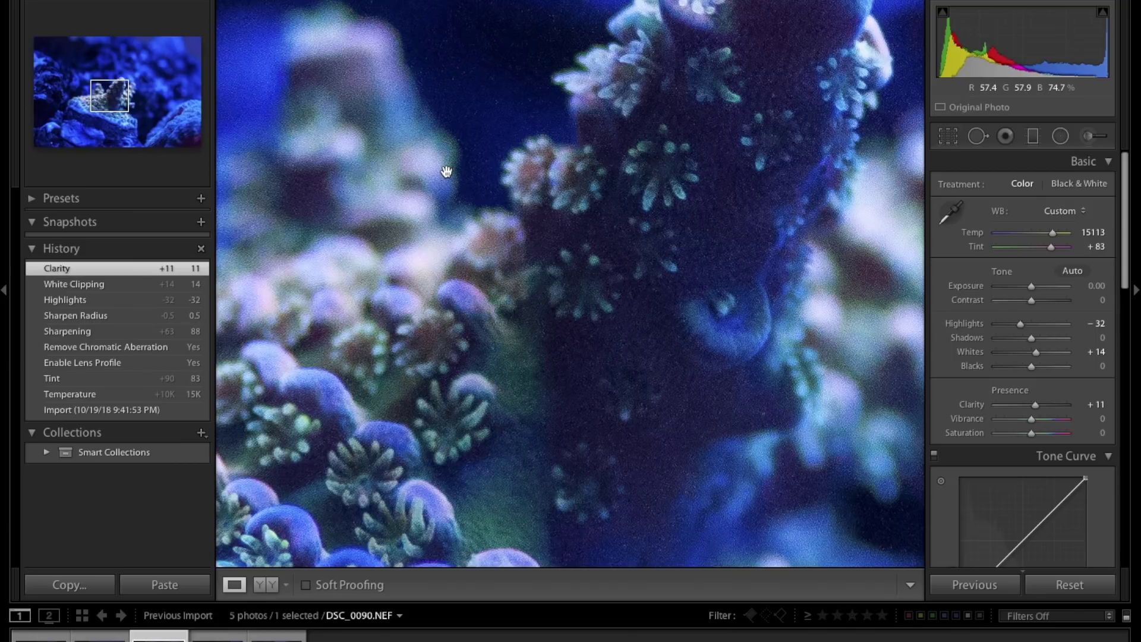
click(478, 190)
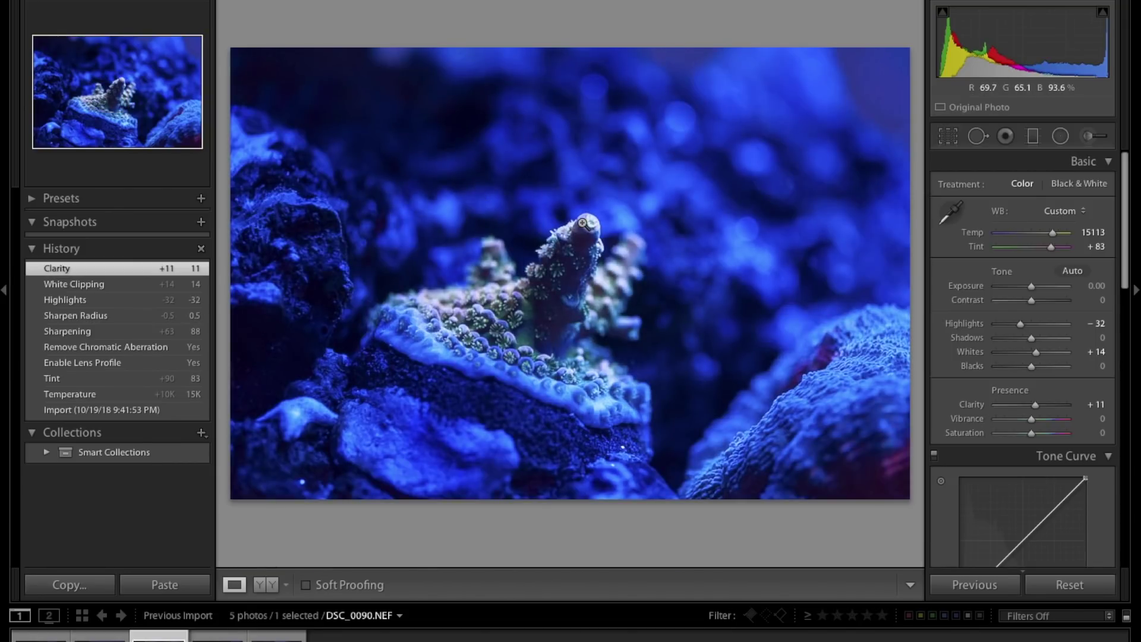
- Crop the photo tighter around the coral at the original aspect ratio, trimming its left and lower edges
key(r)
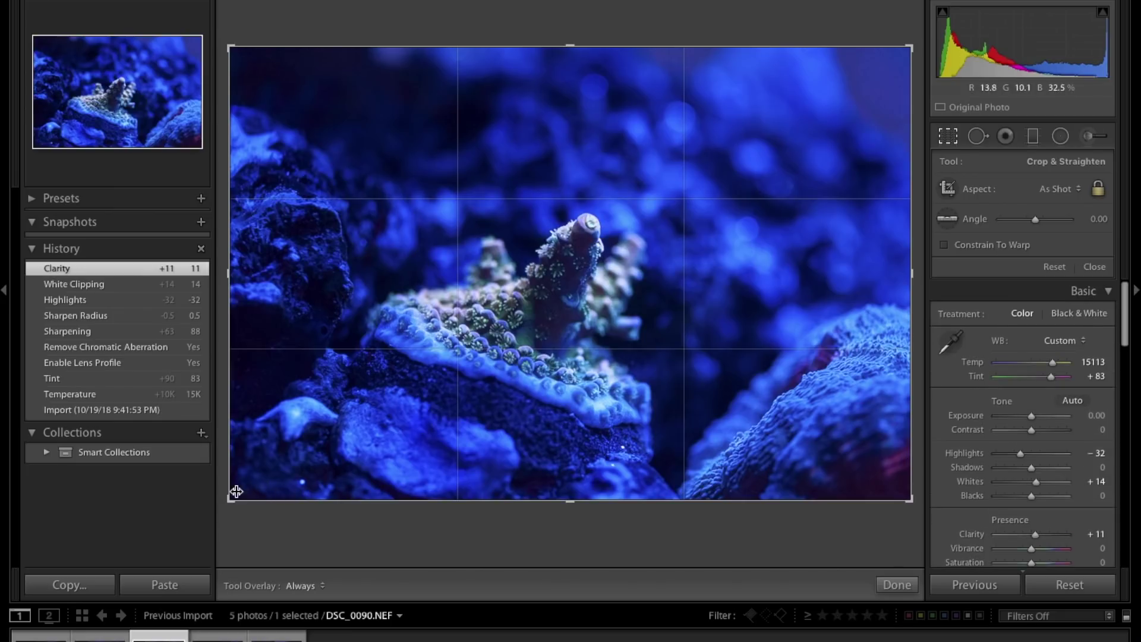
drag(231, 500, 270, 474)
key(Return)
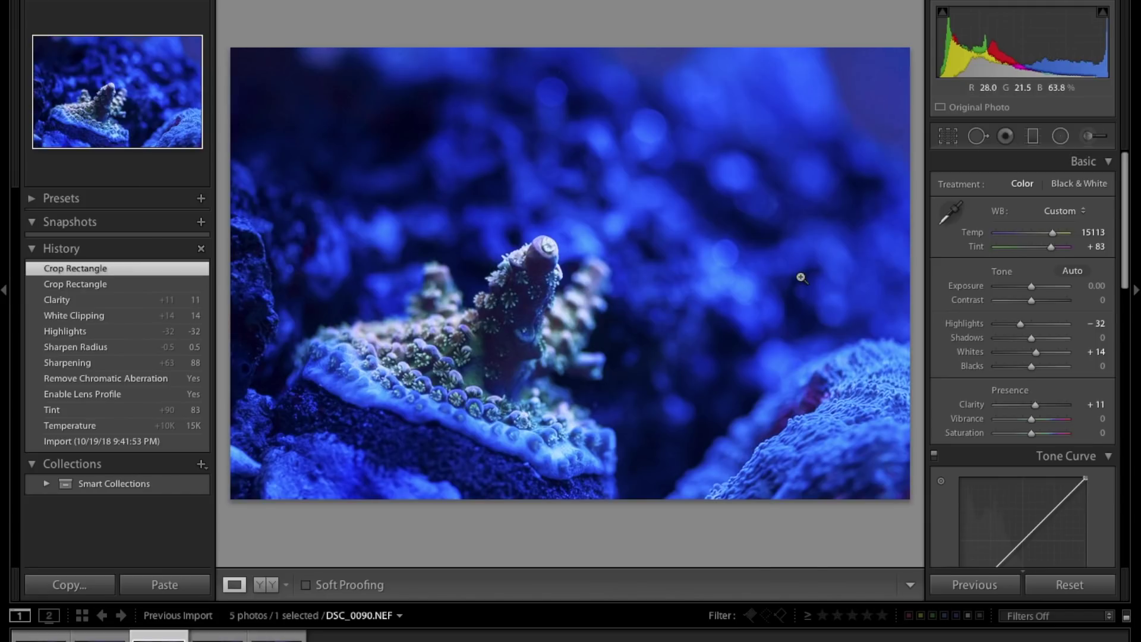
- Shape the RGB tone curve into a subtle S-curve by slightly lowering a shadow point and raising a highlight point
scroll(1062, 323, down, 3)
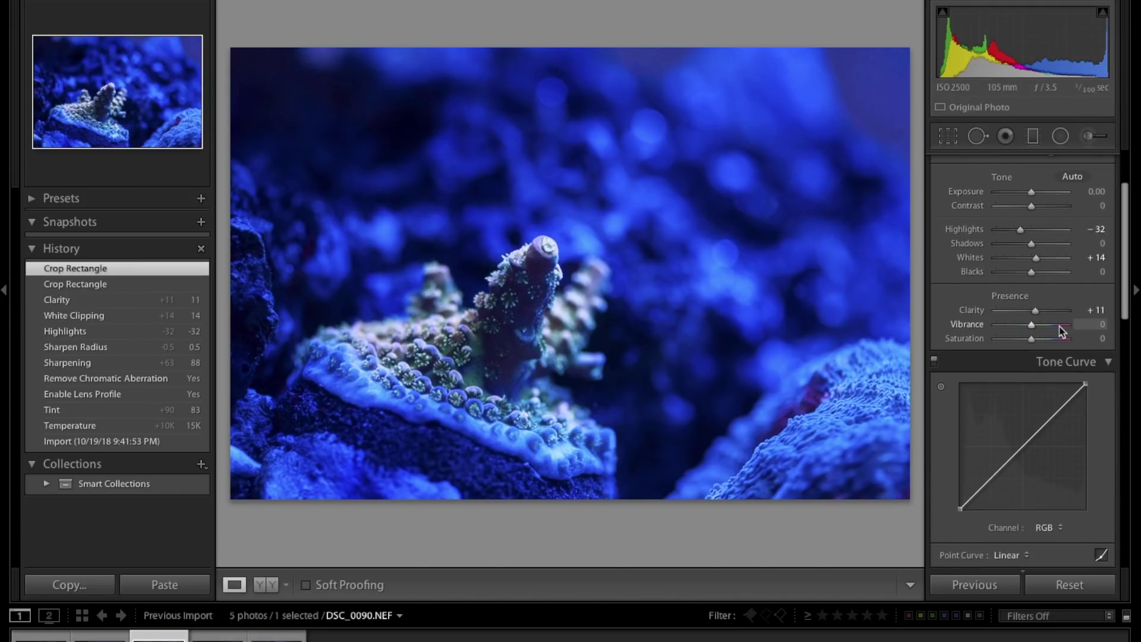
drag(972, 497, 974, 497)
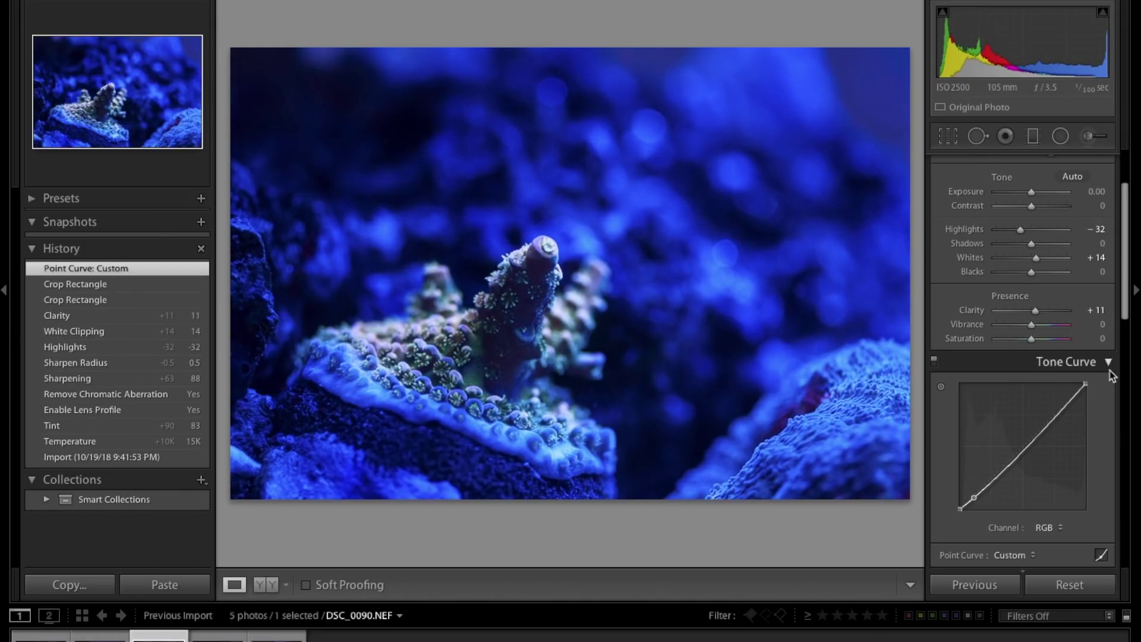
drag(1076, 396, 1076, 393)
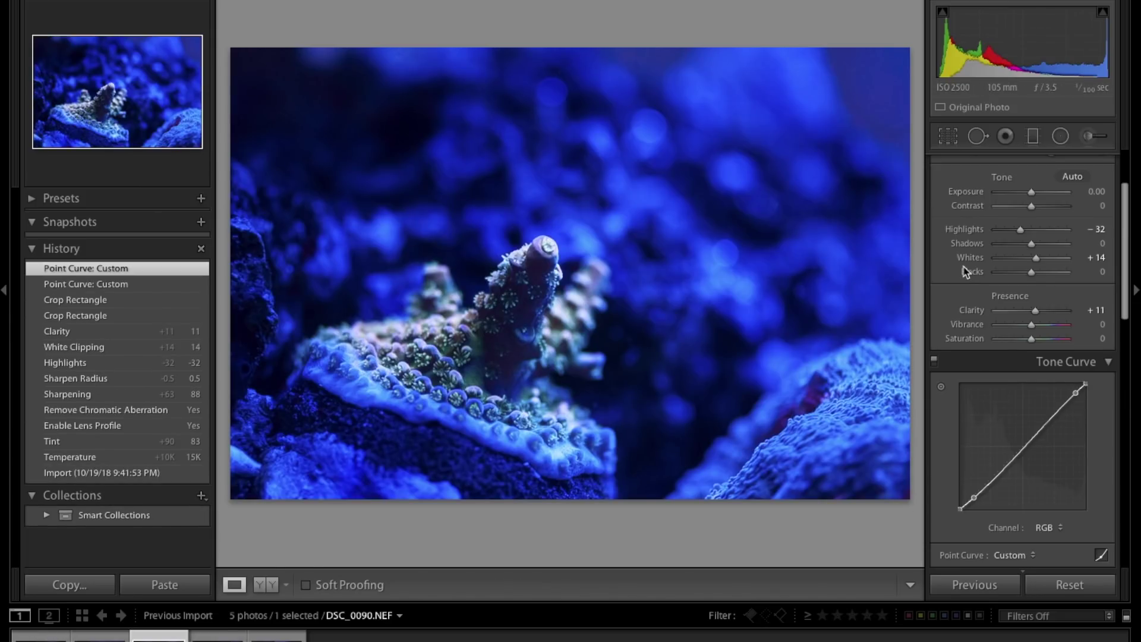
- Compare the edited photo with its unedited before version
key(backslash)
key(backslash)
key(backslash)
key(backslash)
scroll(1026, 262, down, 10)
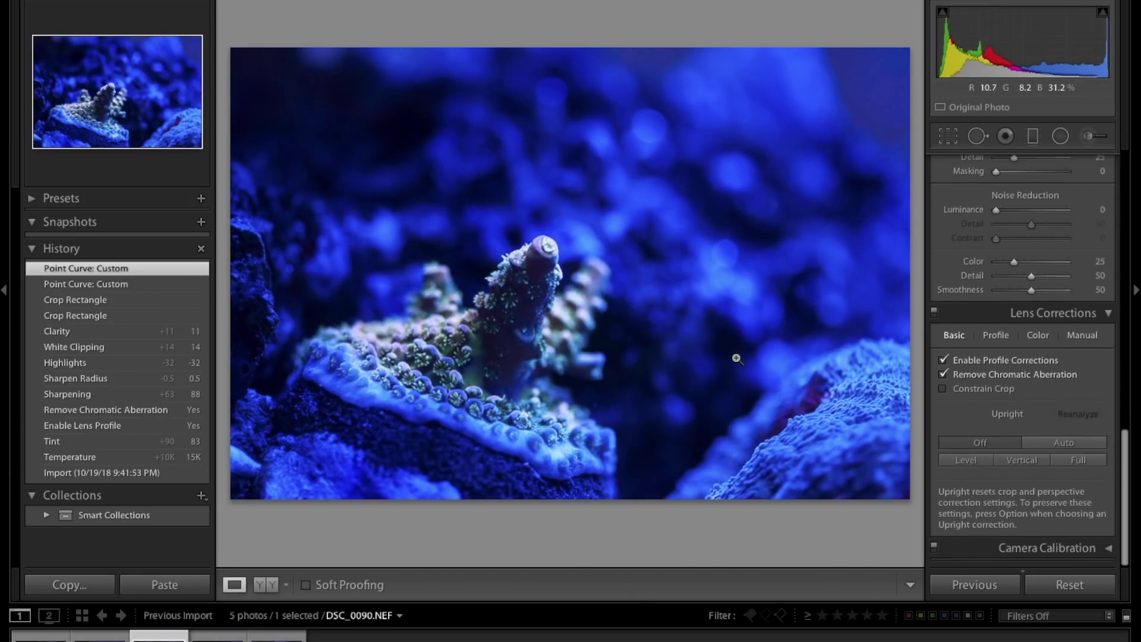
- Export the photo as a JPEG with the custom name walt-disney-101918, keeping the other export settings
key(super+shift+e)
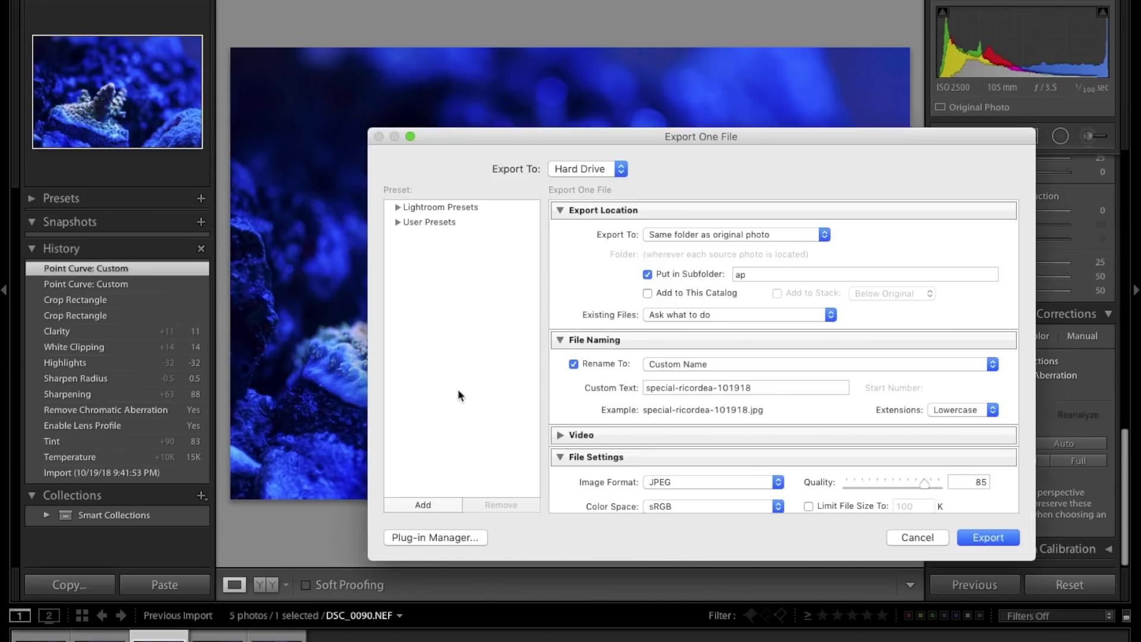
triple_click(703, 389)
drag(711, 387, 645, 387)
text(walt)
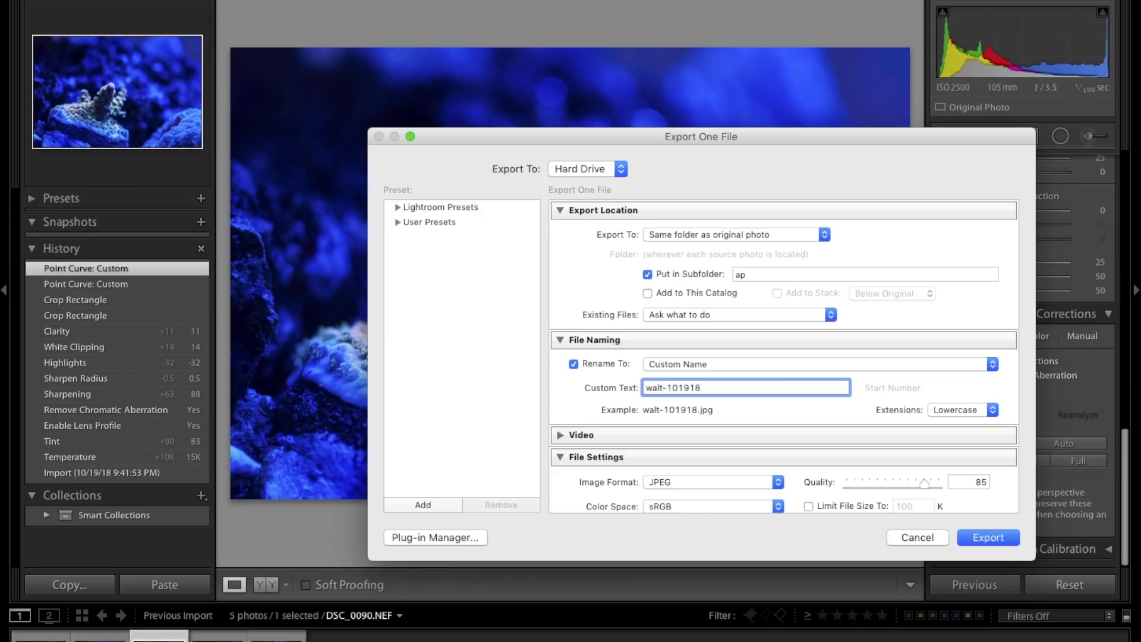
text(-disney)
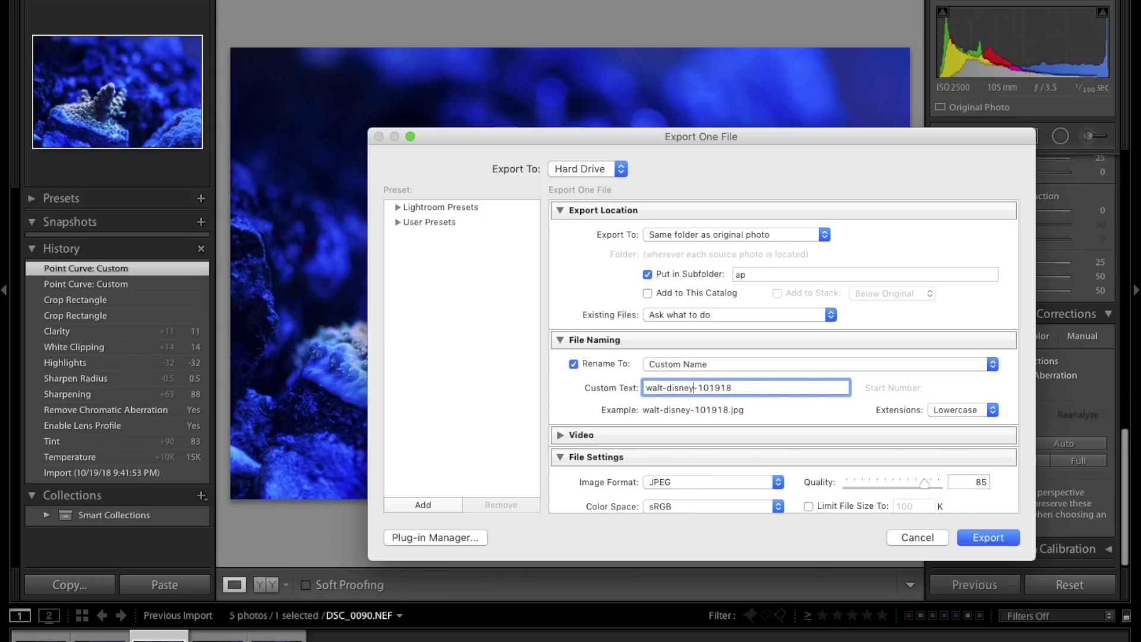
key(Return)
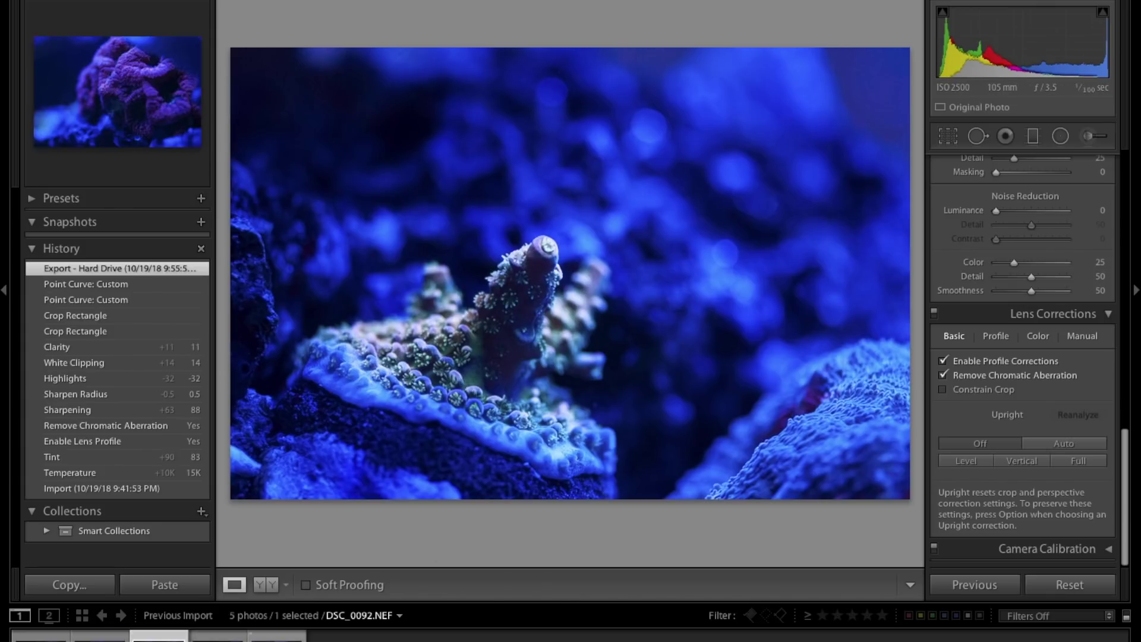
- Open DSC_0092.NEF, the purple coral photo, and enable its lens profile corrections and chromatic aberration removal
click(251, 636)
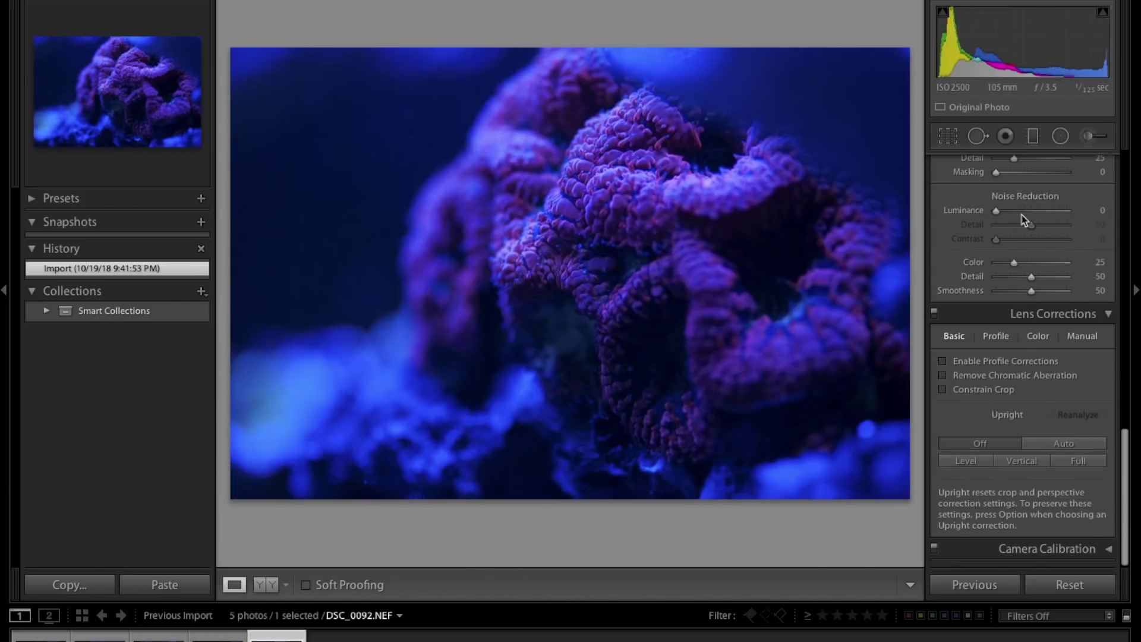
click(943, 361)
click(942, 375)
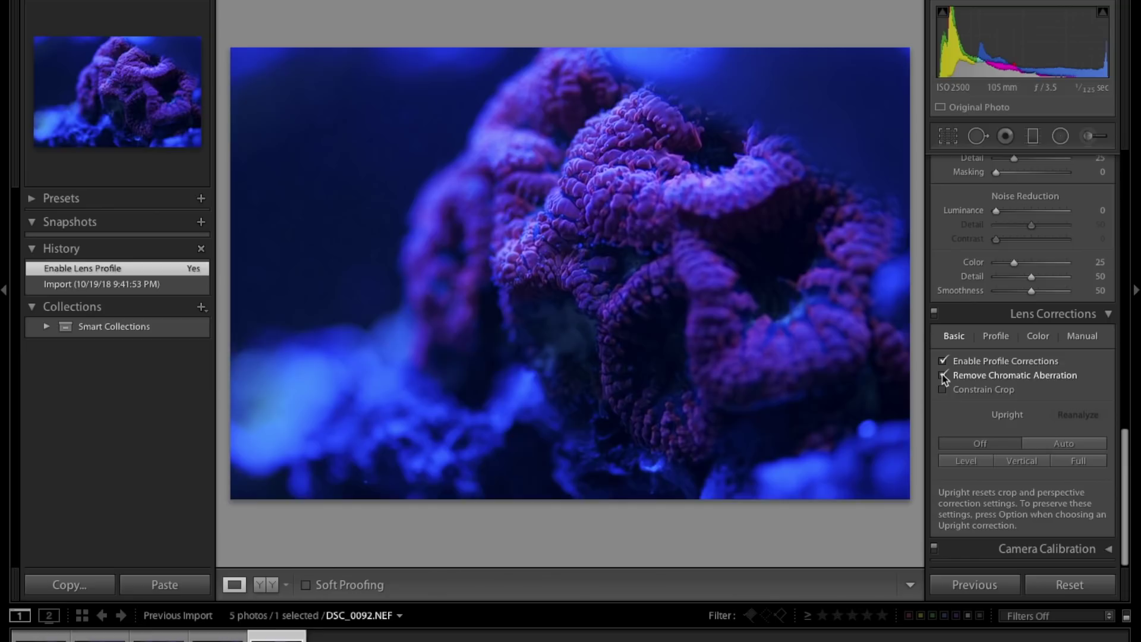
- Correct the purple coral photo's white balance by setting the temperature to 23550 and the tint to +16
scroll(1012, 397, up, 10)
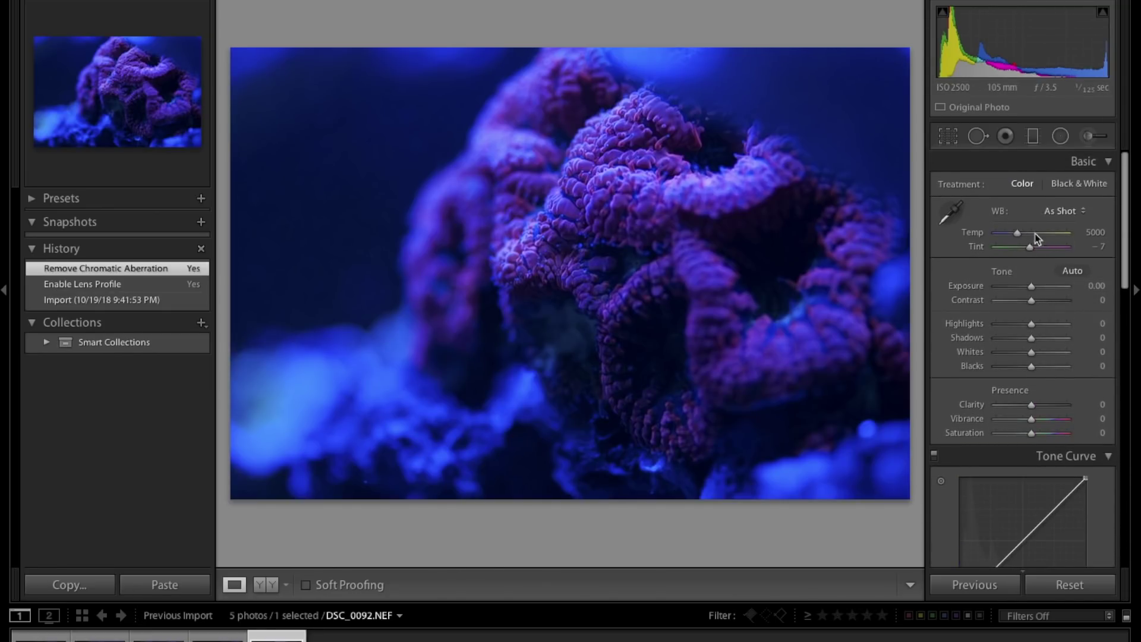
drag(1018, 235, 1060, 239)
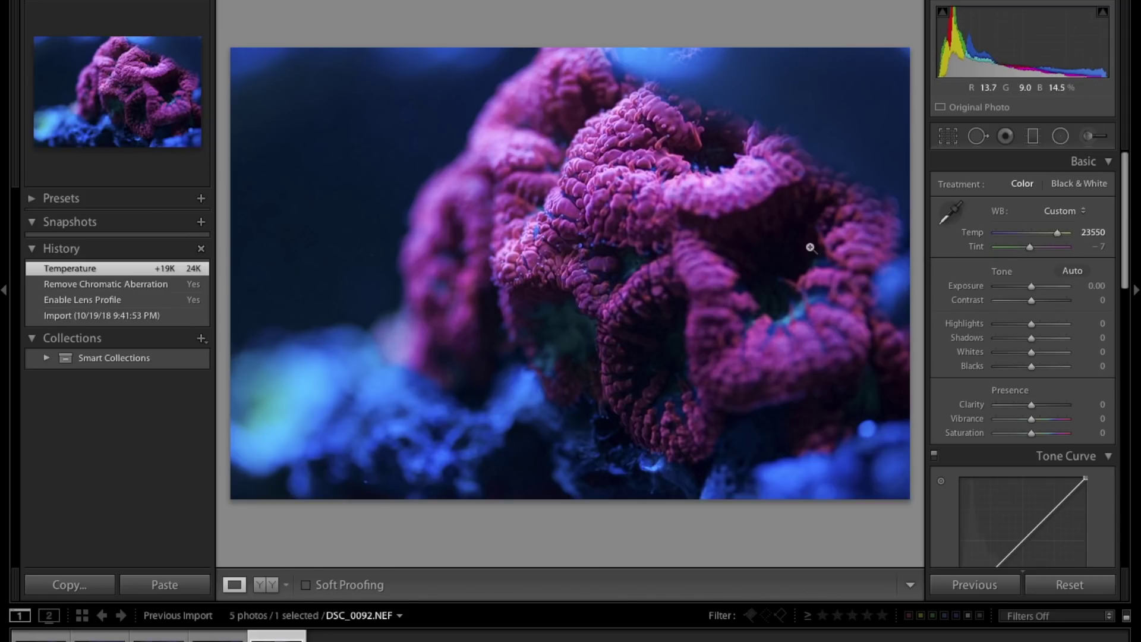
drag(1029, 251, 1041, 254)
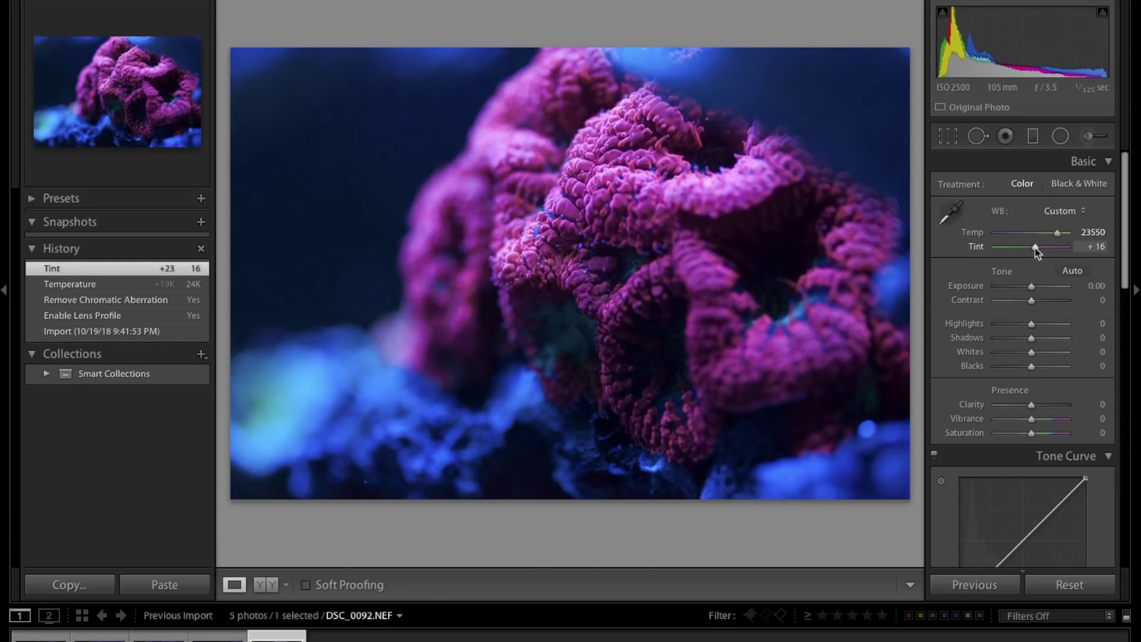
click(592, 283)
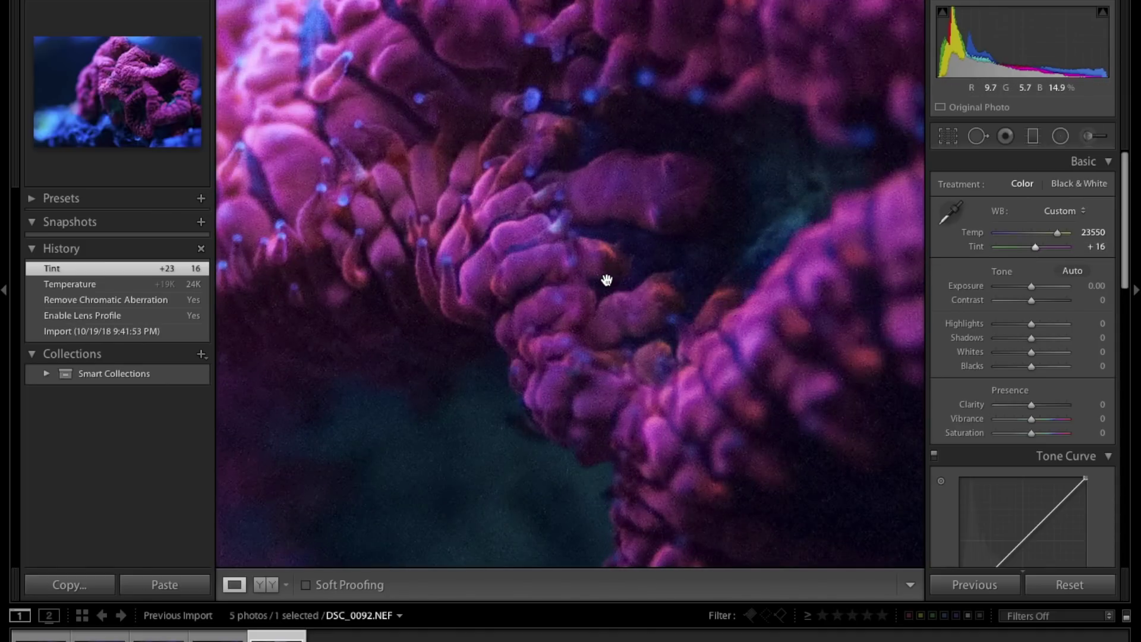
click(607, 281)
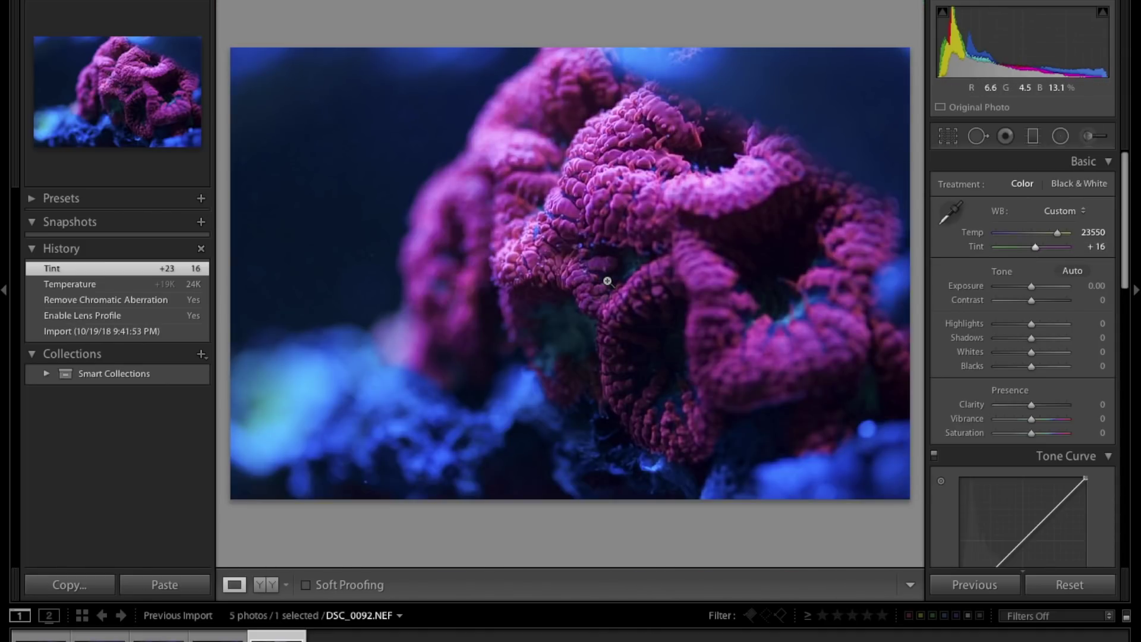
- Crop the photo to a tighter 16 x 10 frame, repositioned so the coral sits towards the upper right
key(r)
click(1059, 189)
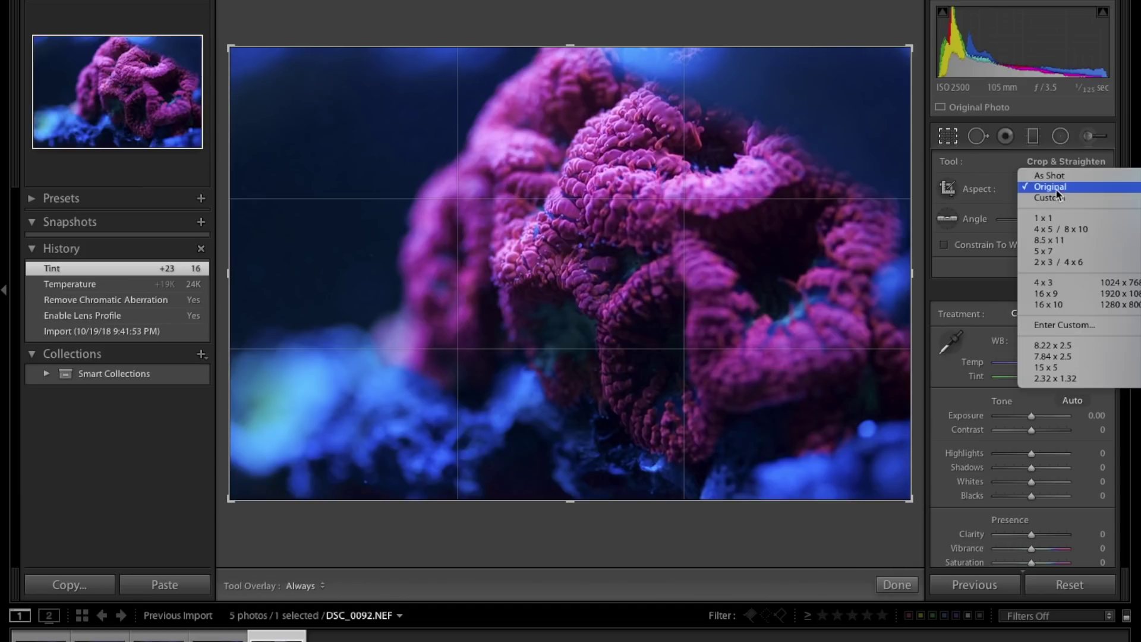
click(1065, 186)
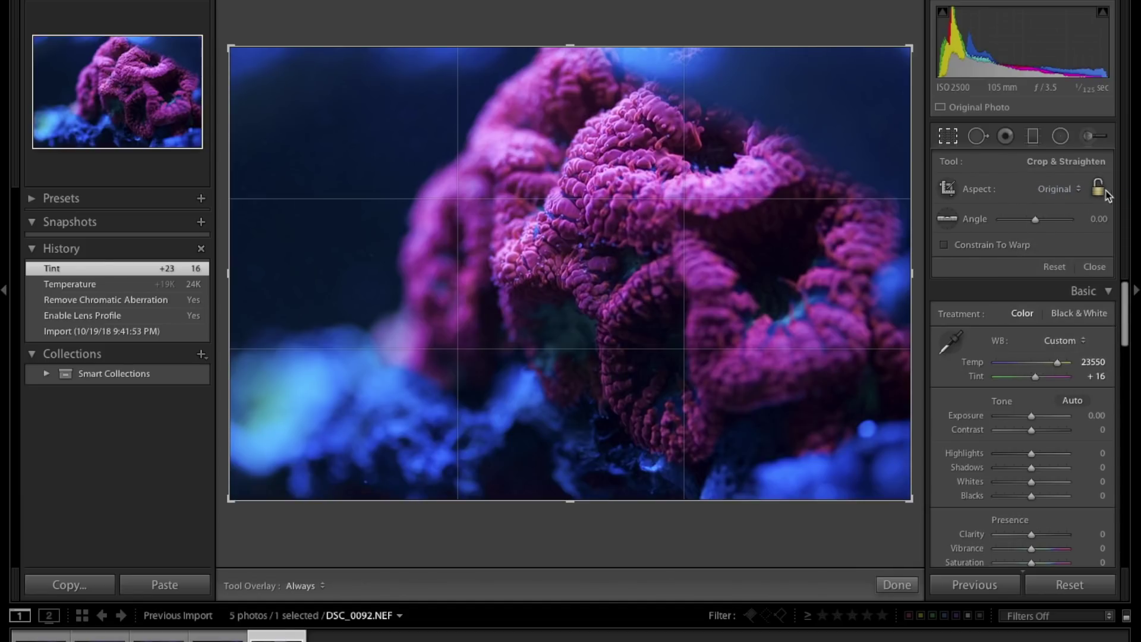
click(1063, 191)
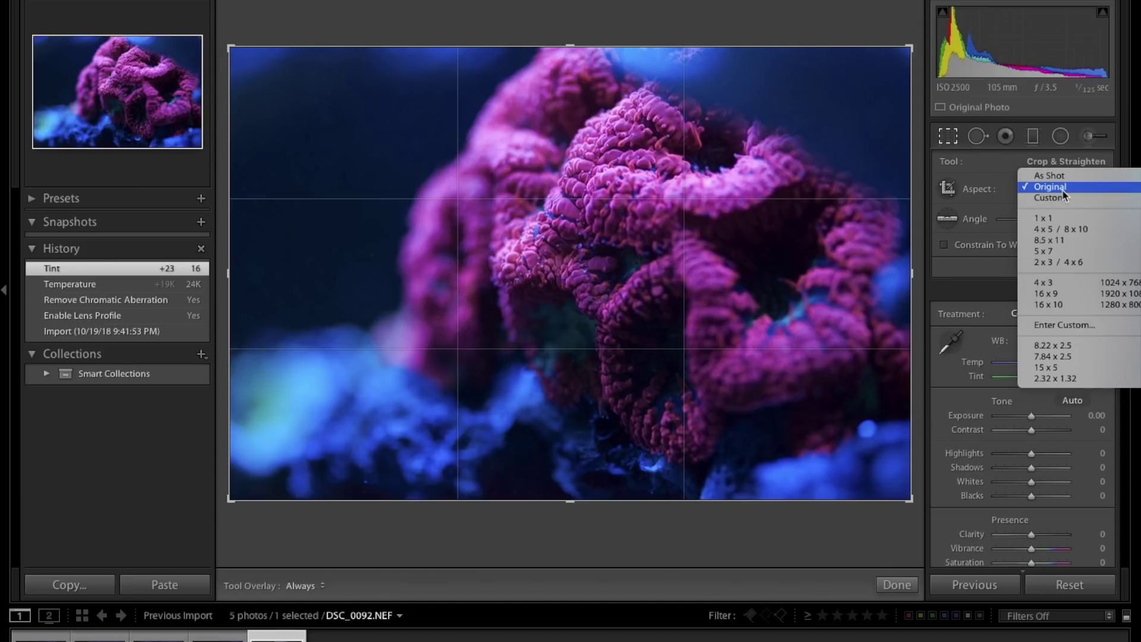
click(1046, 306)
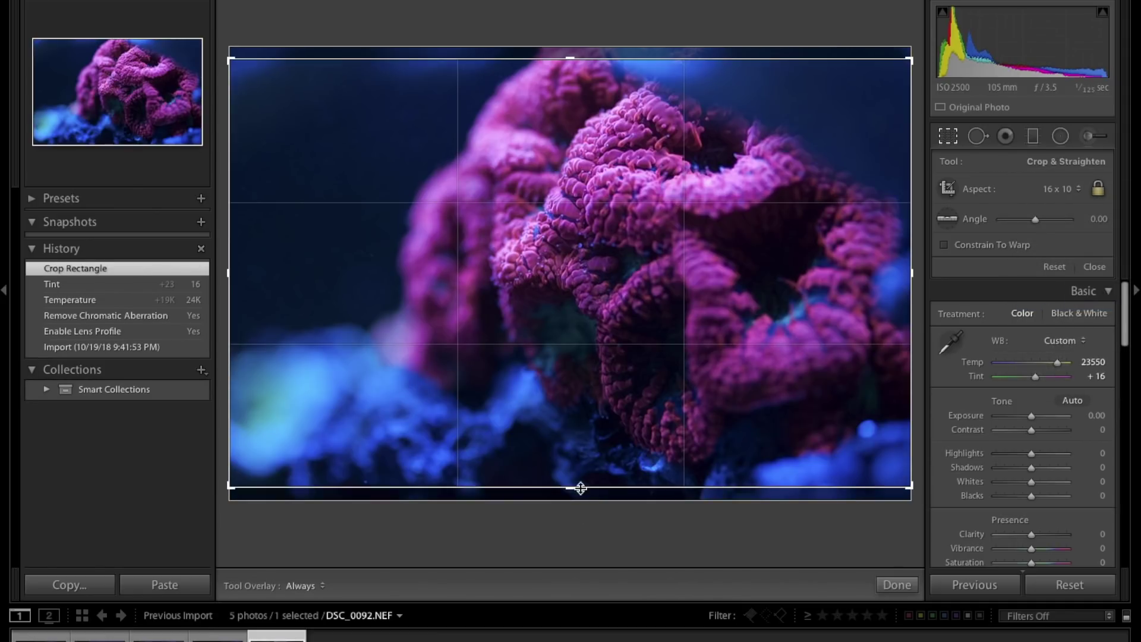
drag(573, 487, 573, 474)
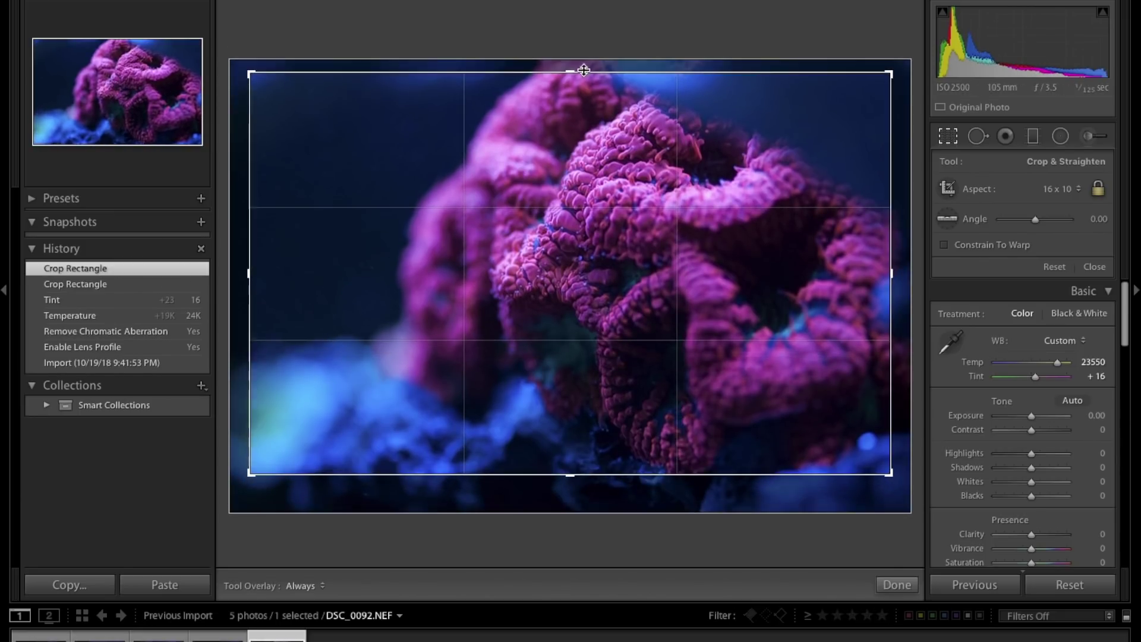
drag(584, 70, 718, 102)
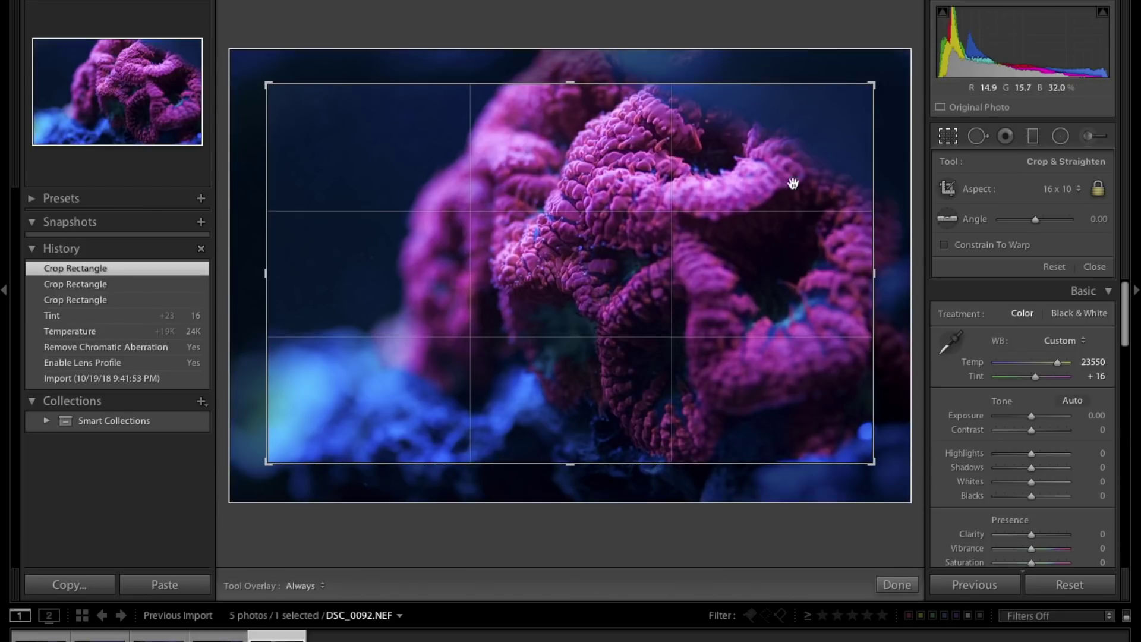
drag(696, 229, 754, 272)
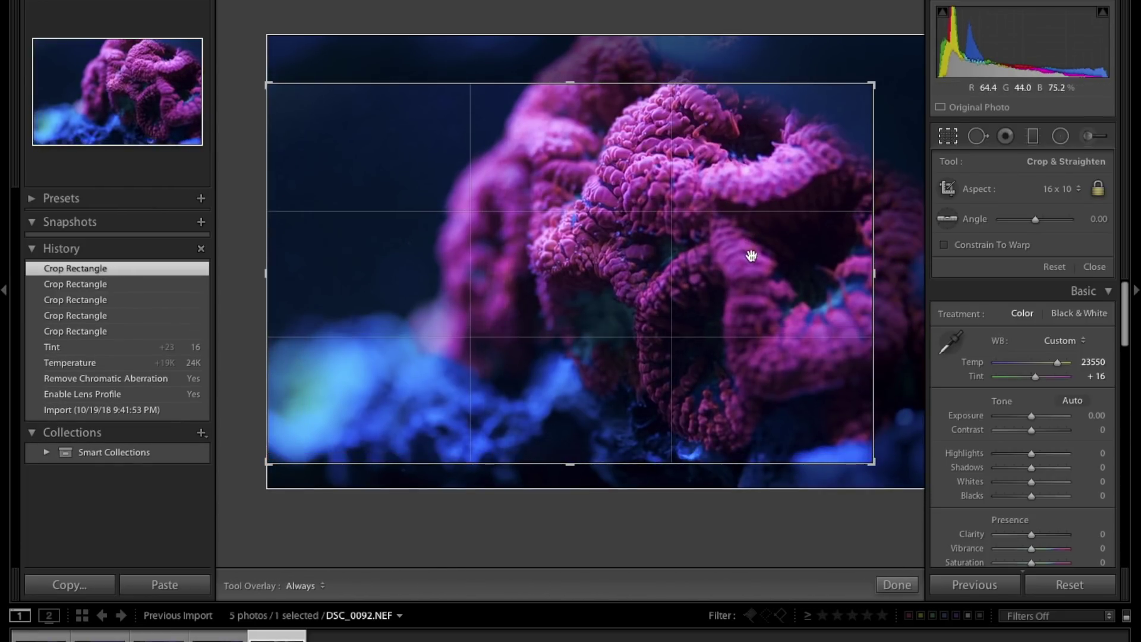
key(Return)
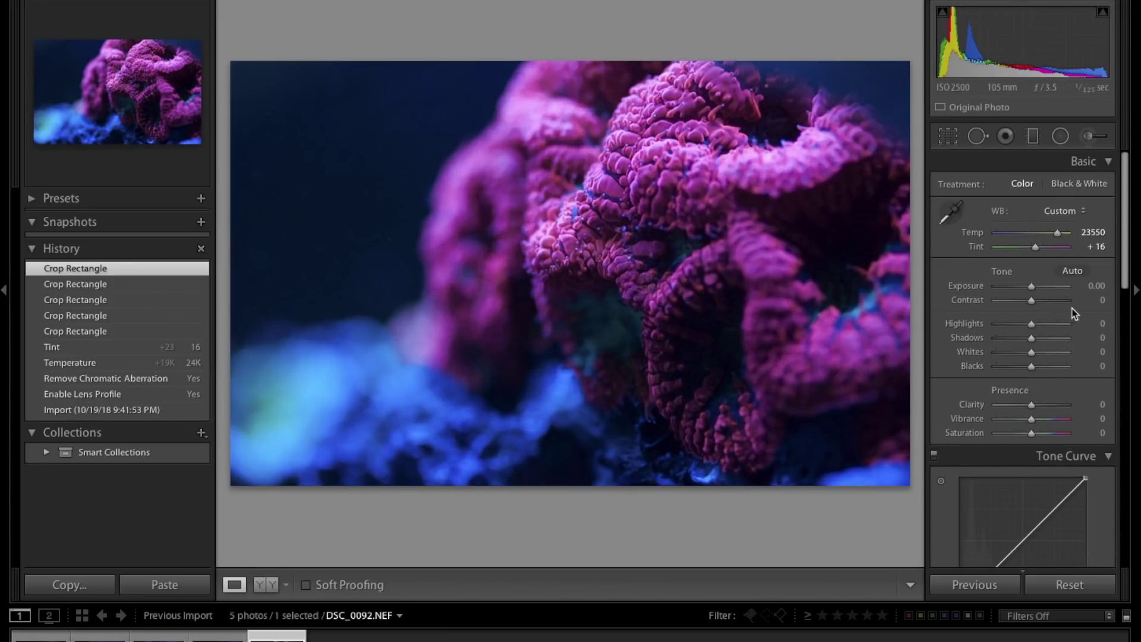
- Set Highlights to -33, Shadows to +35, Whites to +34, Blacks to -24 and Clarity to +18
scroll(1047, 370, down, 1)
drag(1031, 306, 1023, 352)
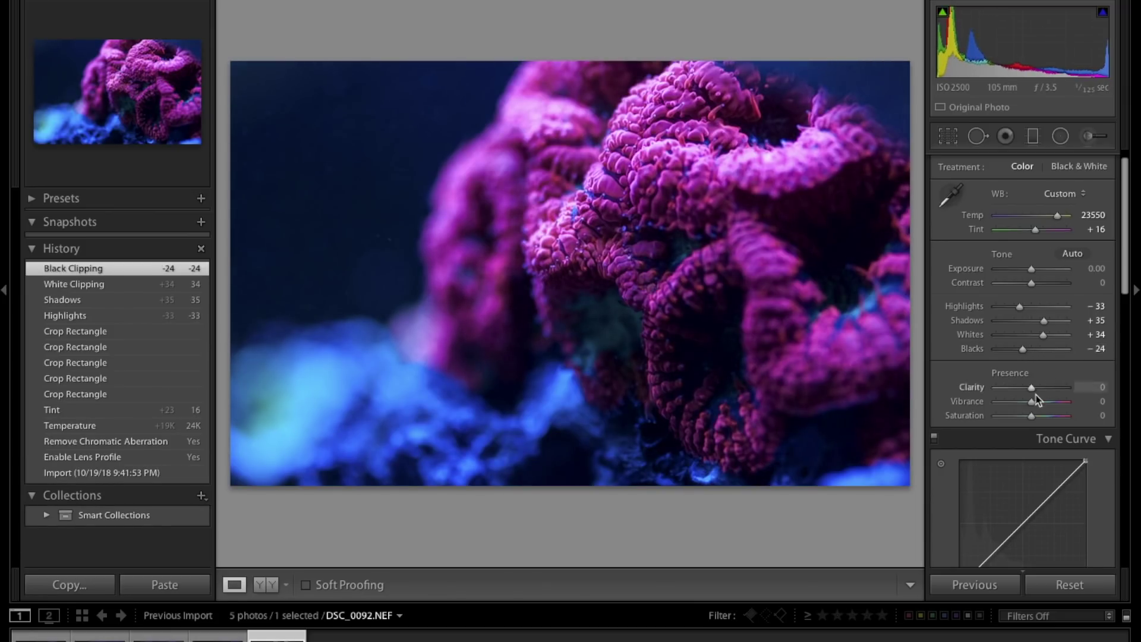
drag(1034, 392, 1039, 391)
scroll(1018, 297, down, 10)
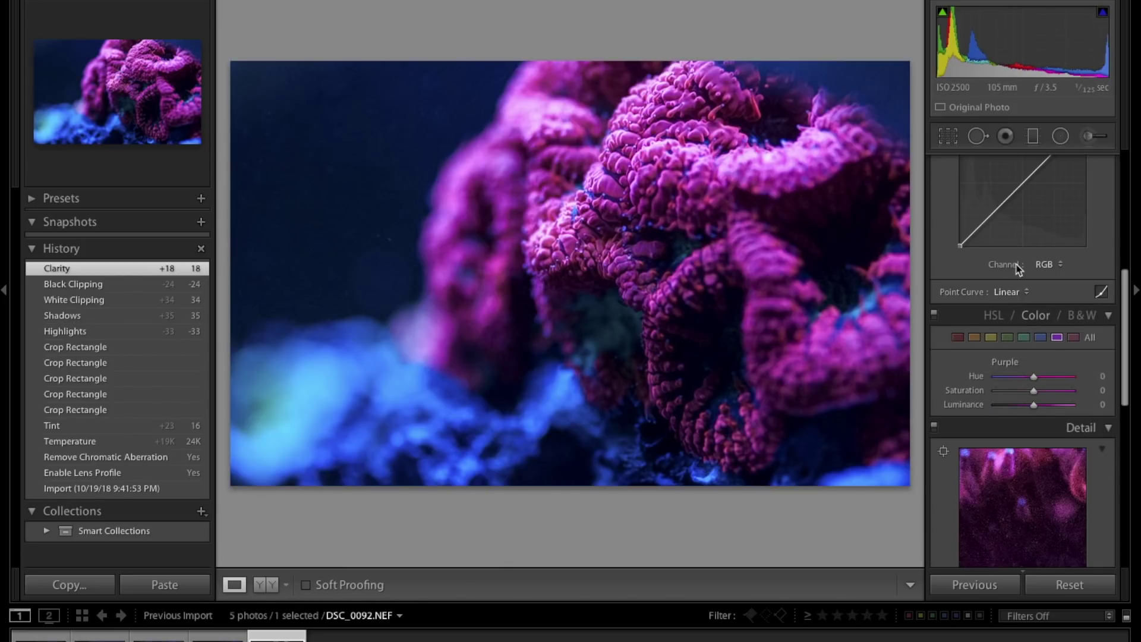
scroll(1017, 267, up, 2)
scroll(1015, 265, down, 10)
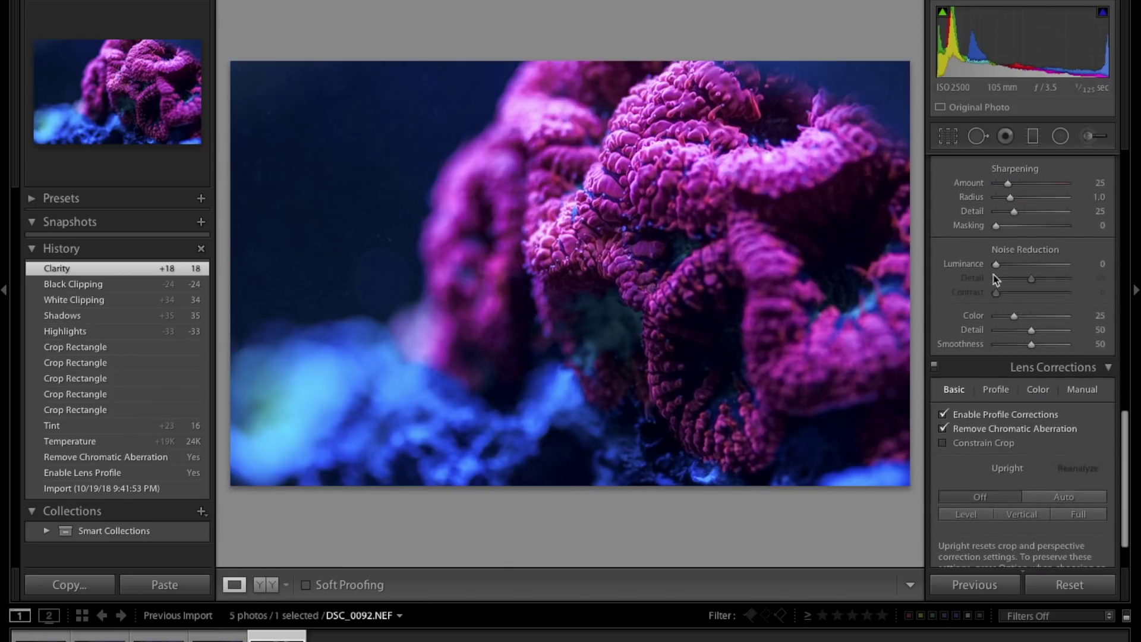
scroll(1019, 297, up, 20)
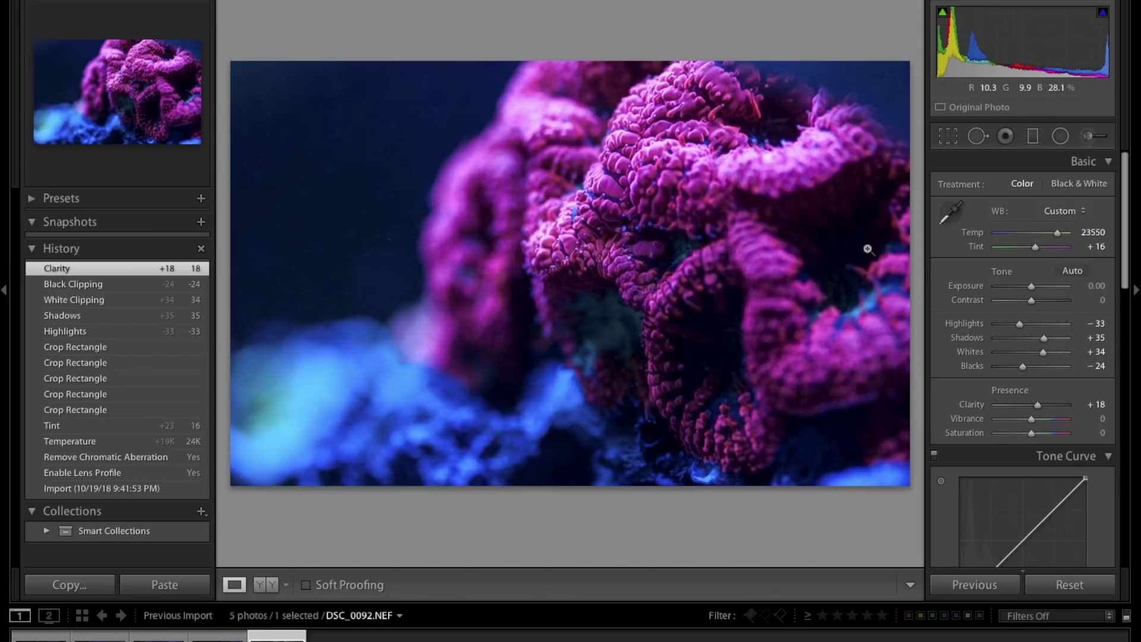
- Heal the two small specks in the dark blue background with a size 22 spot brush and check other areas for spots
click(384, 238)
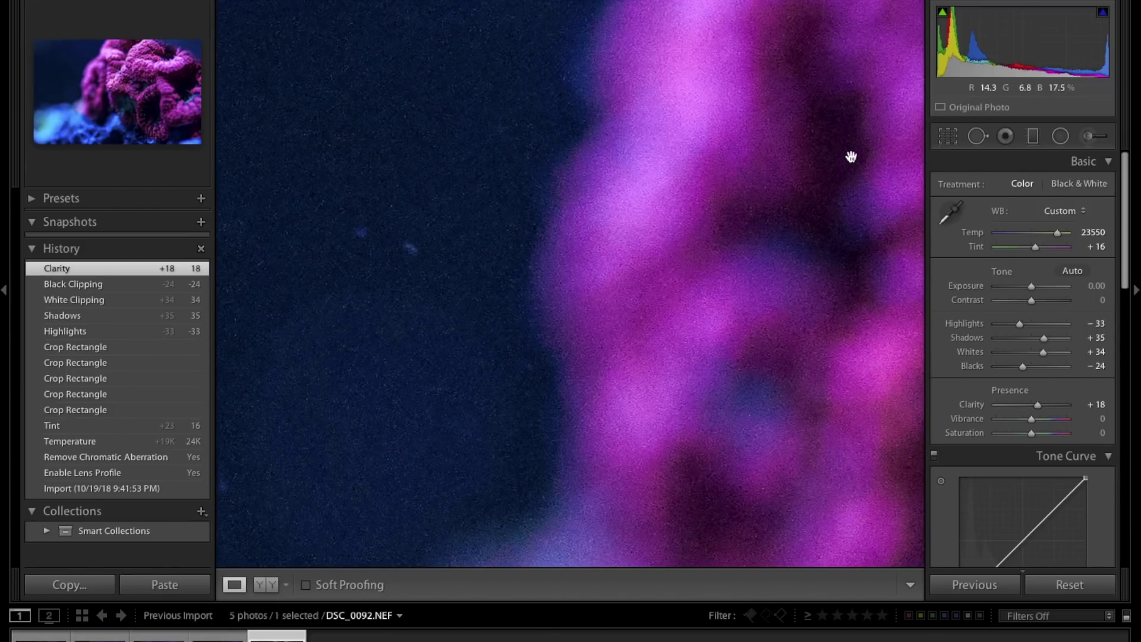
click(978, 137)
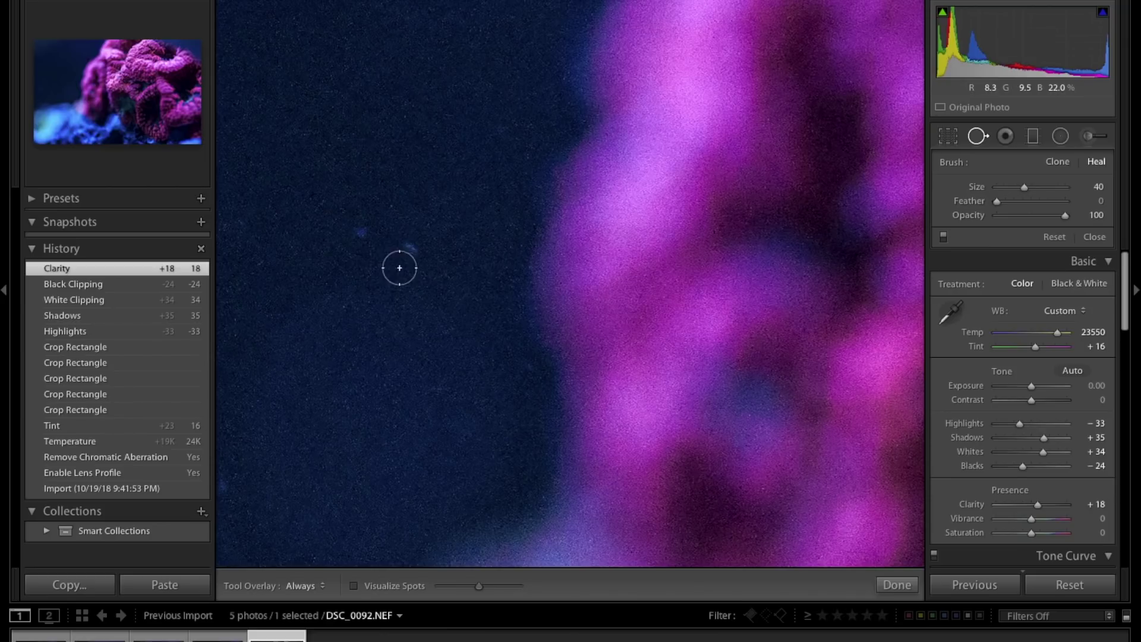
scroll(362, 230, down, 4)
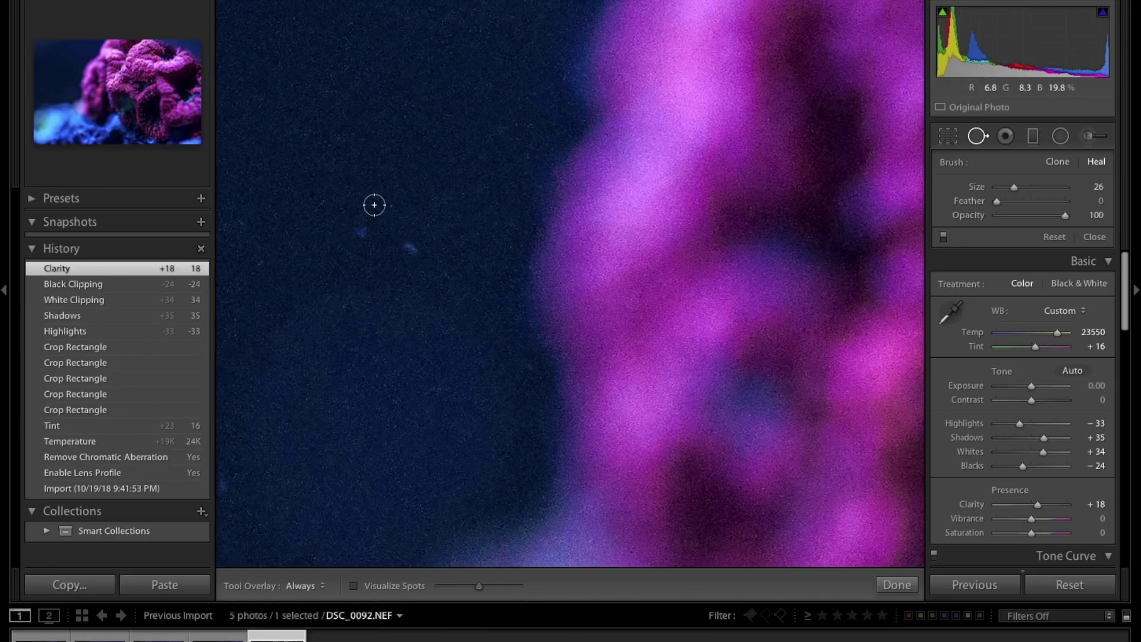
scroll(360, 230, down, 1)
scroll(360, 230, down, 2)
click(361, 232)
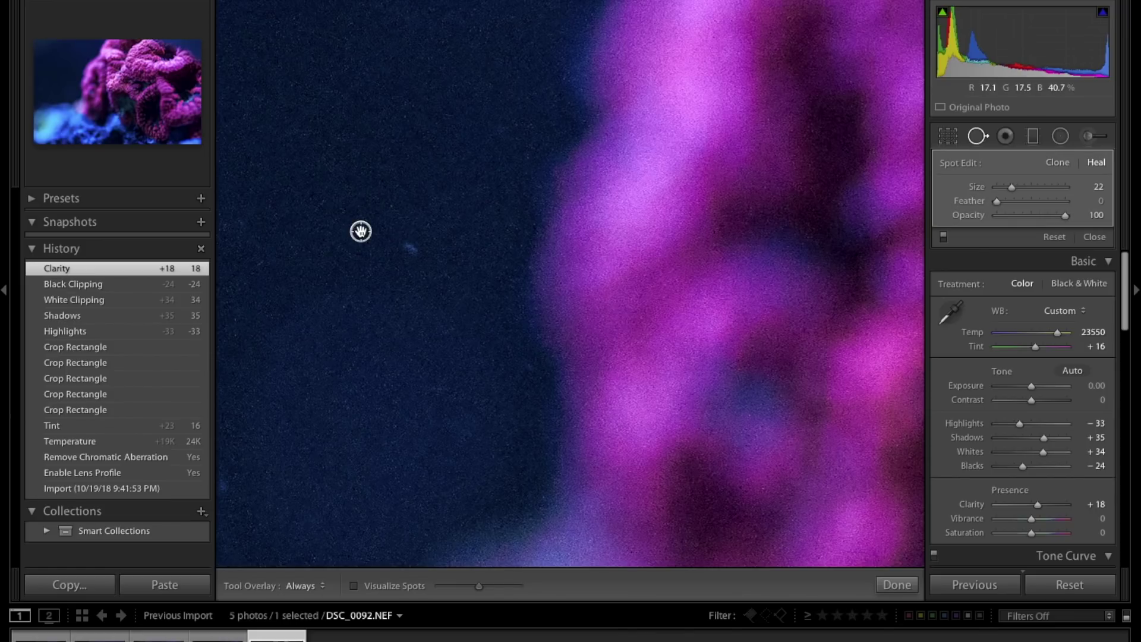
click(410, 249)
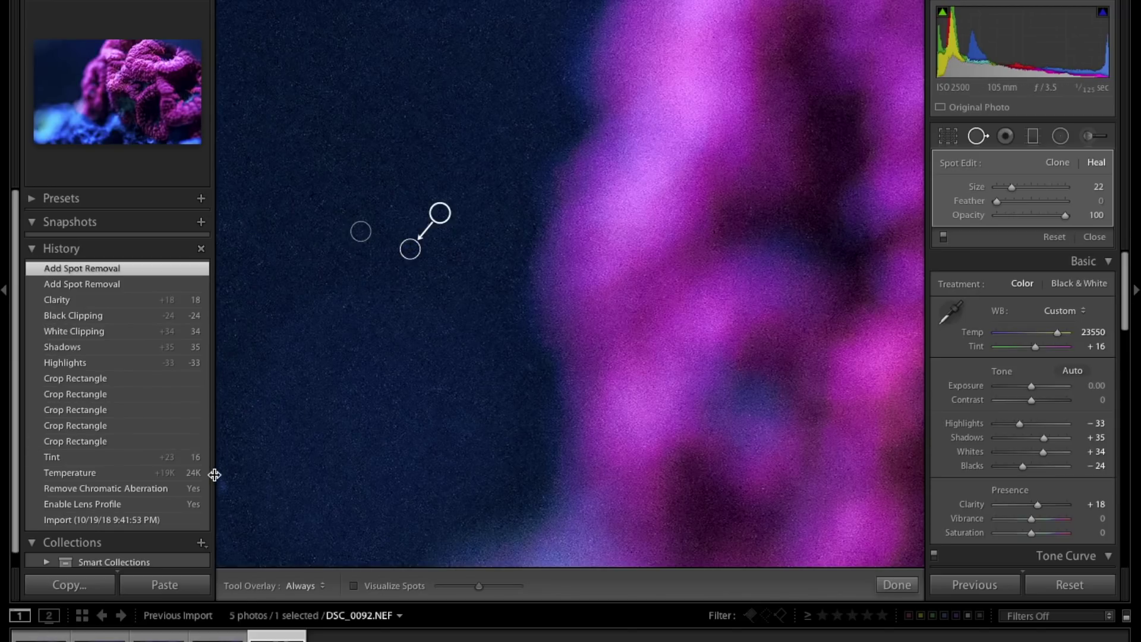
click(980, 137)
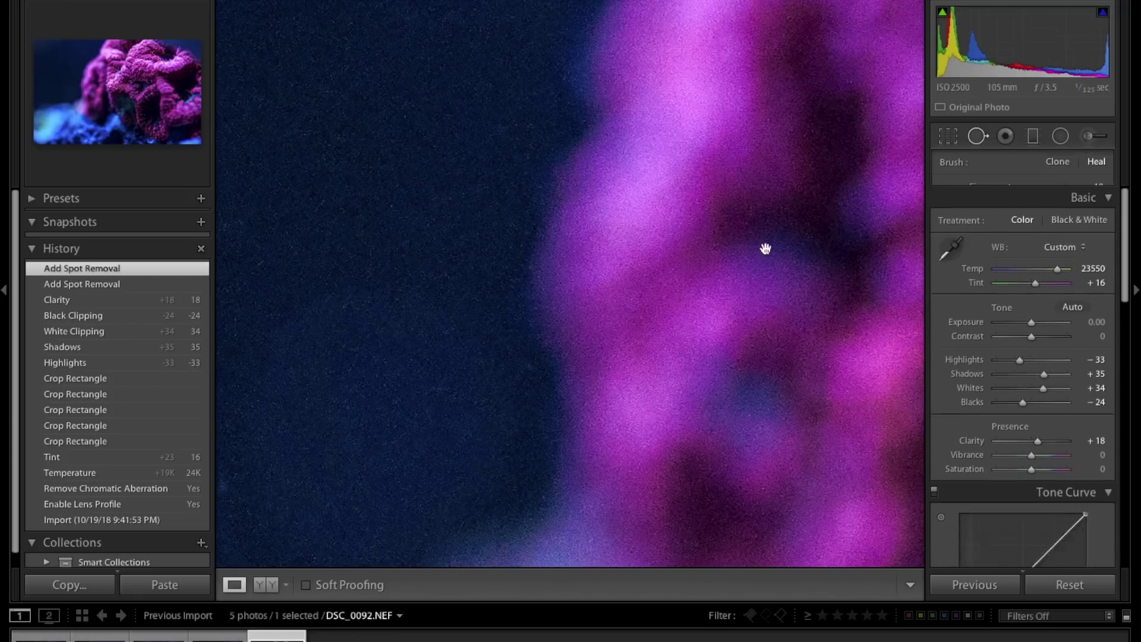
click(436, 325)
click(300, 311)
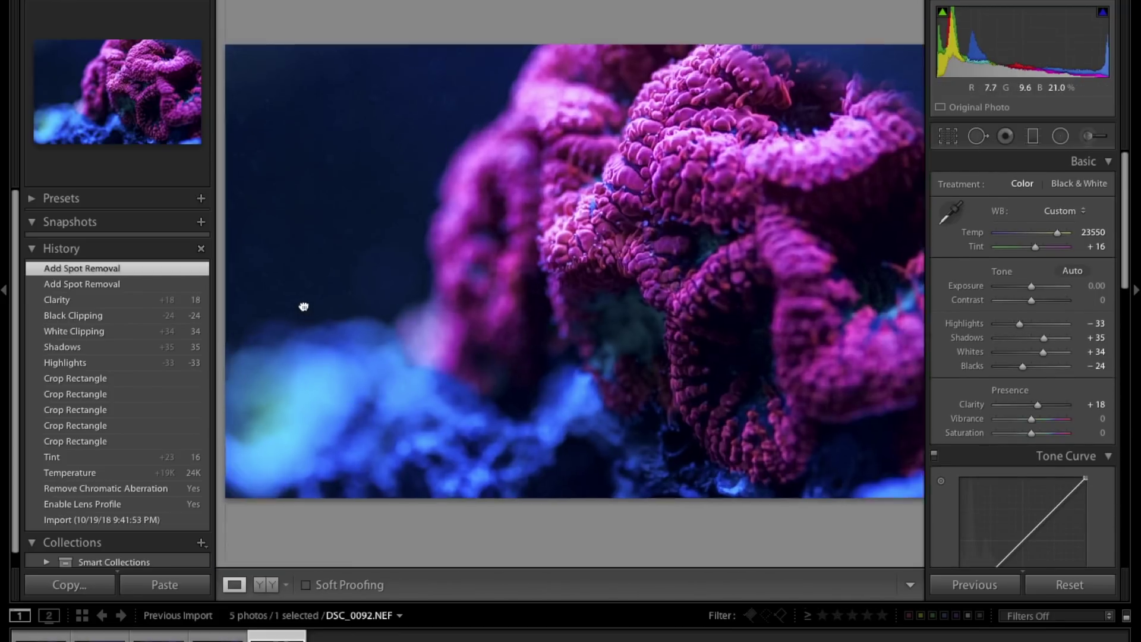
drag(70, 95, 170, 119)
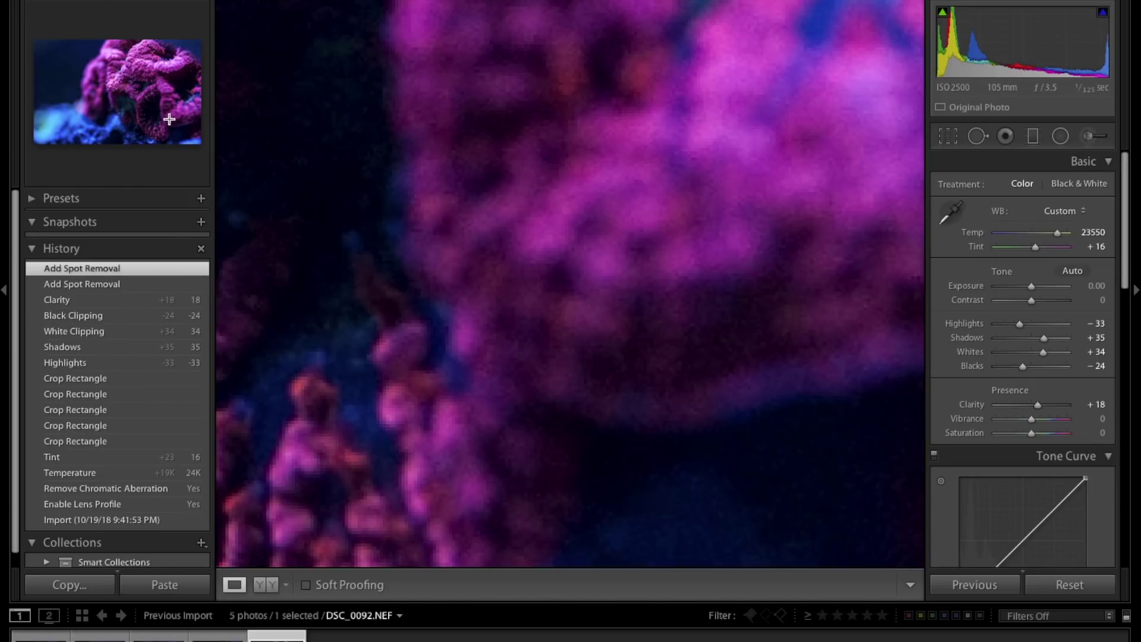
drag(70, 125, 54, 125)
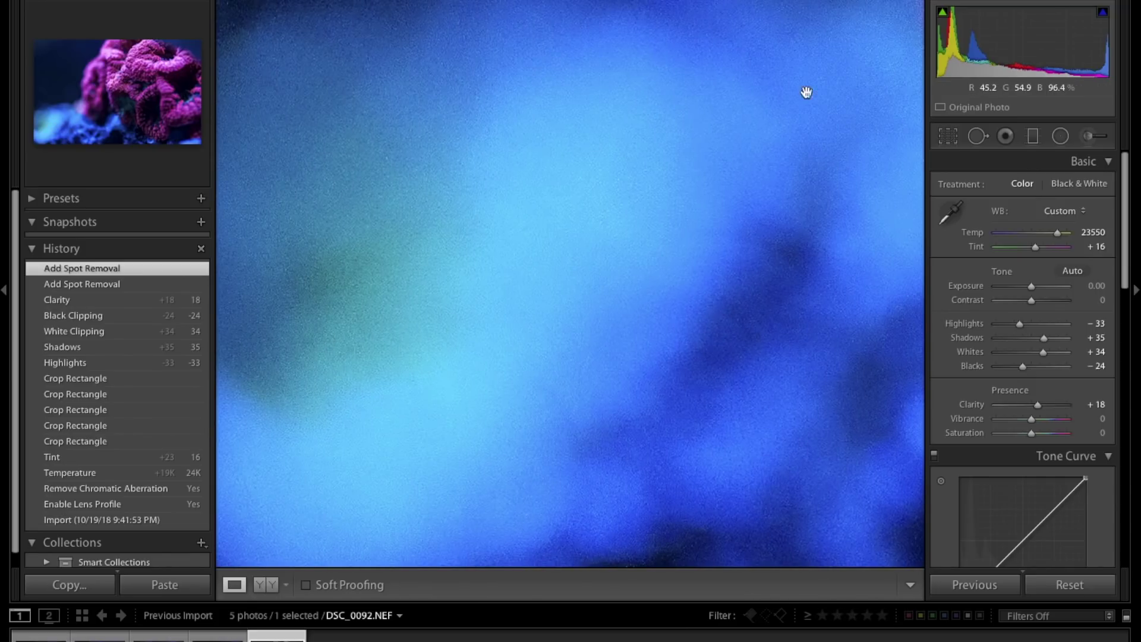
click(387, 176)
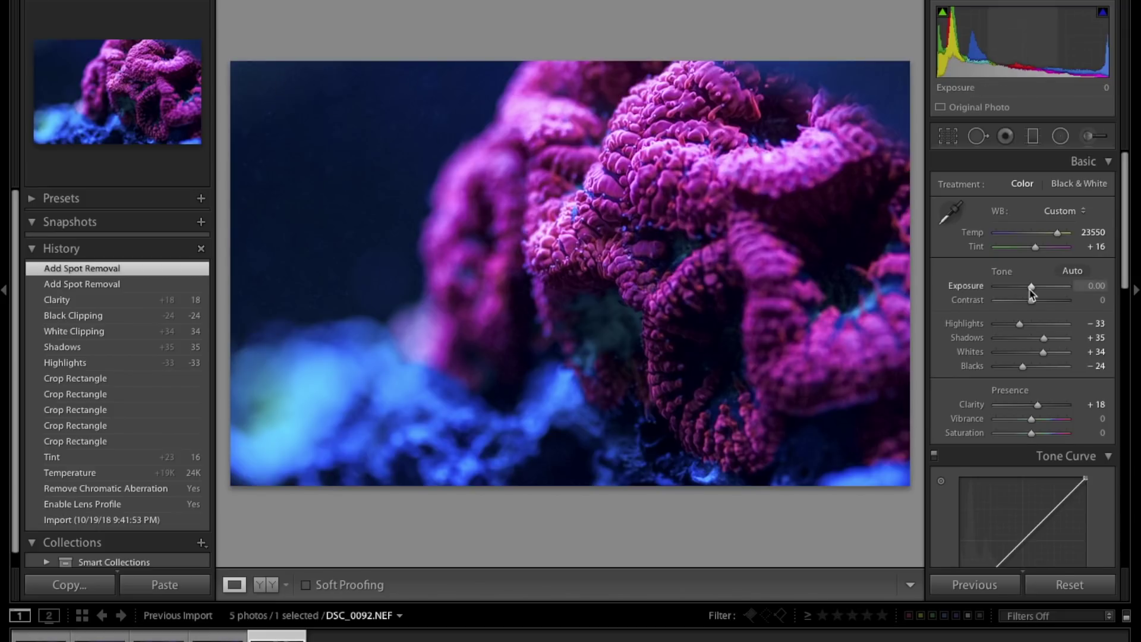
- Reduce the photo's noise with Luminance noise reduction at 35 and its Detail at 38
scroll(1032, 292, down, 10)
scroll(1031, 292, down, 2)
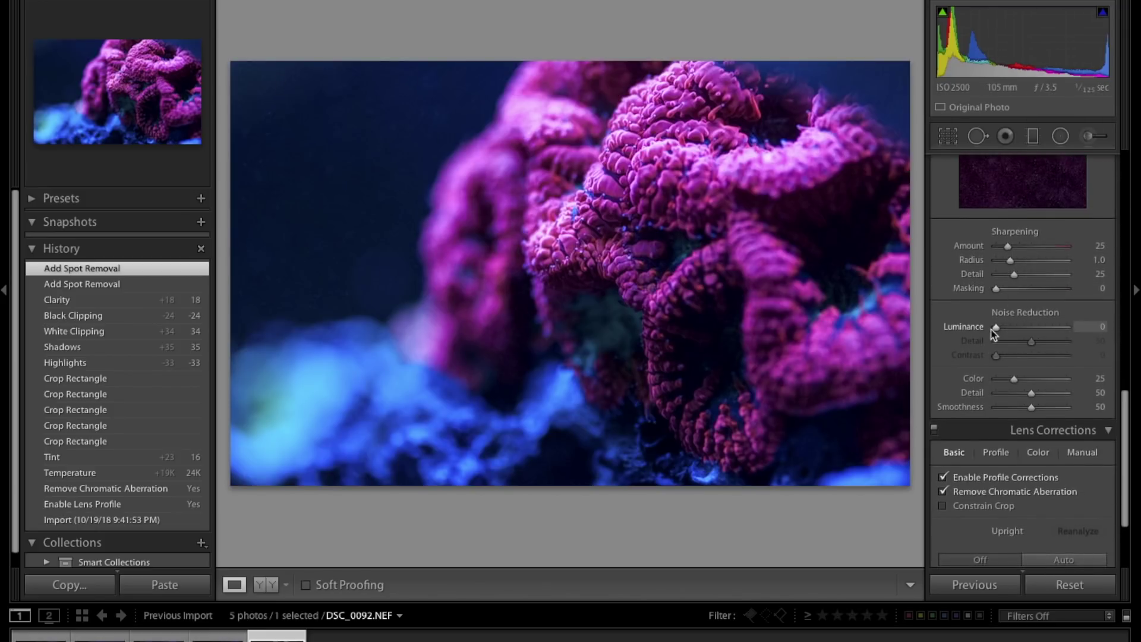
drag(997, 328, 1029, 348)
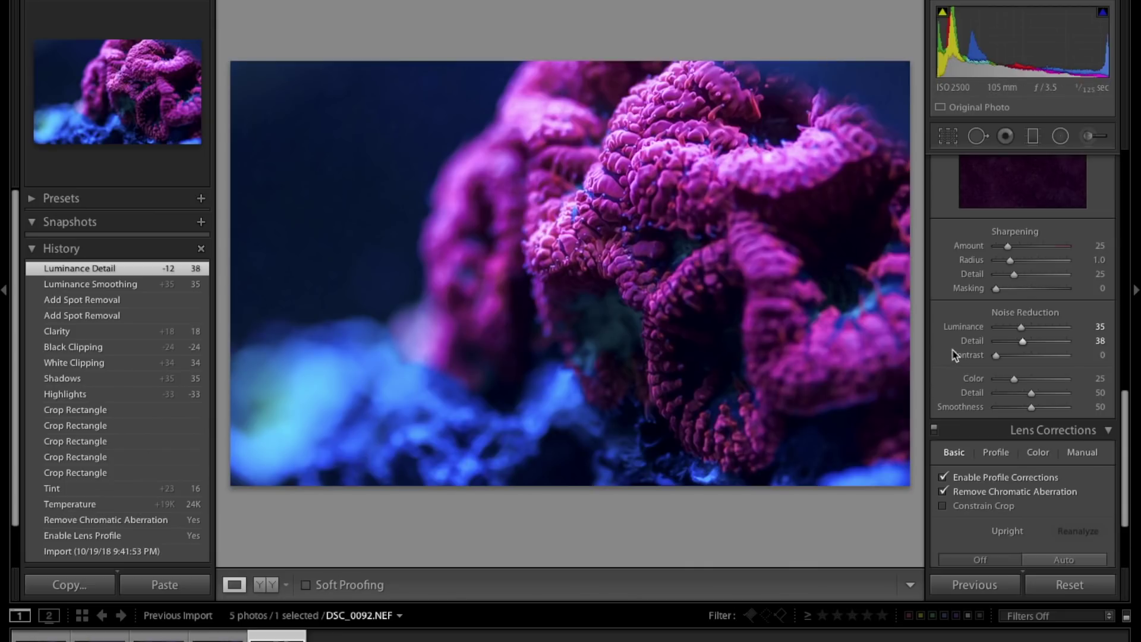
scroll(951, 386, down, 4)
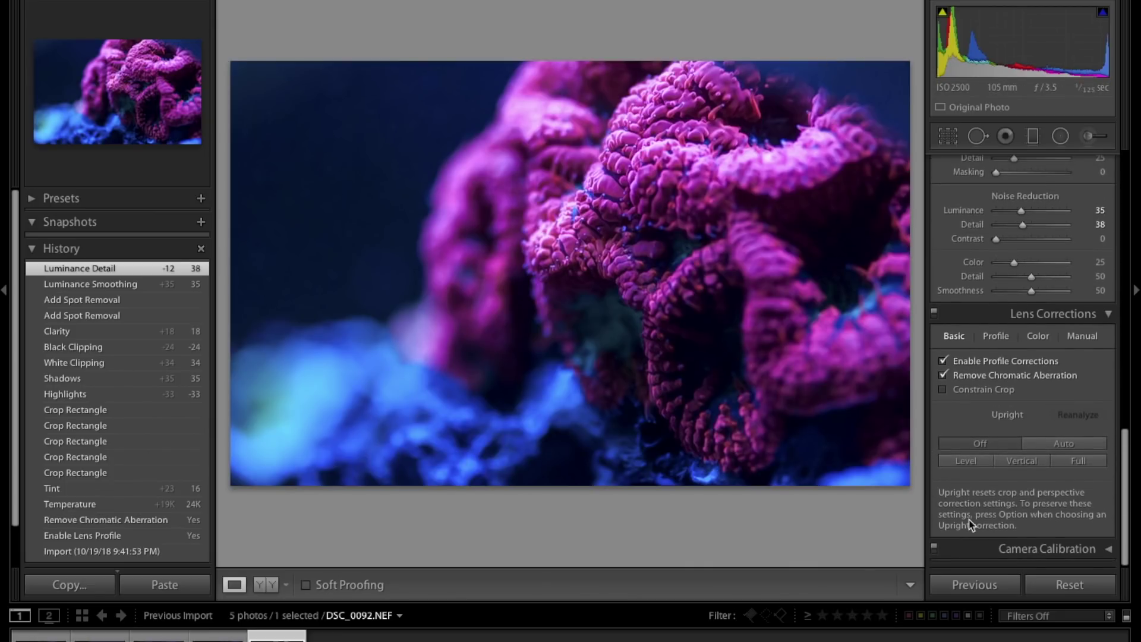
- Export the photo as a JPEG, replacing walt-disney with brain in the custom name and keeping the other export settings
key(super+shift+e)
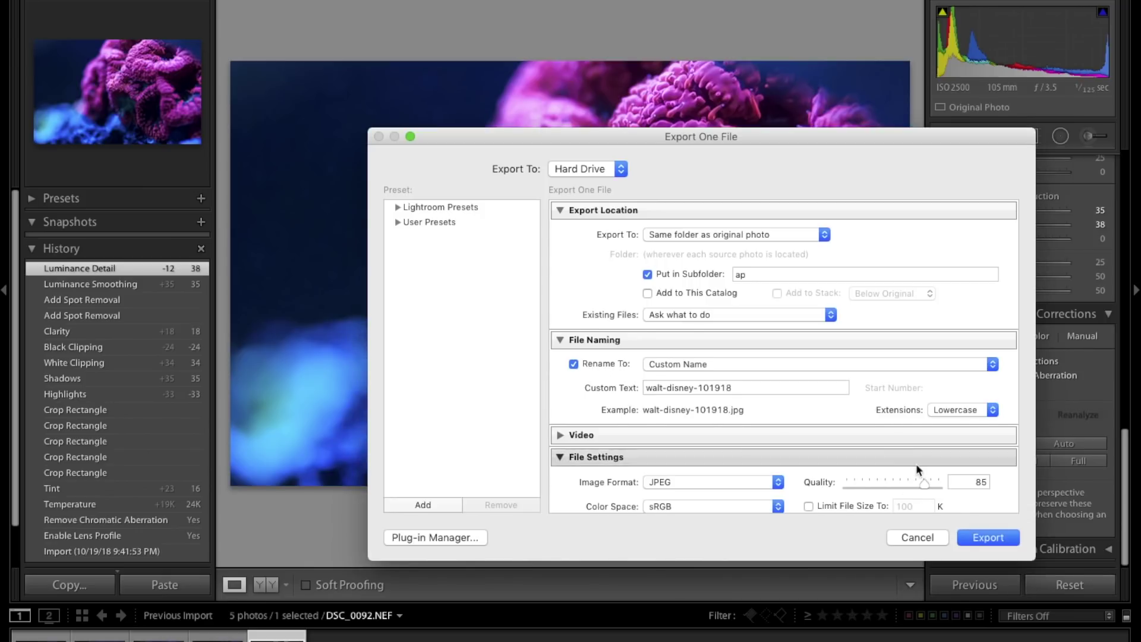
click(711, 387)
drag(697, 387, 646, 387)
text(brain)
key(Return)
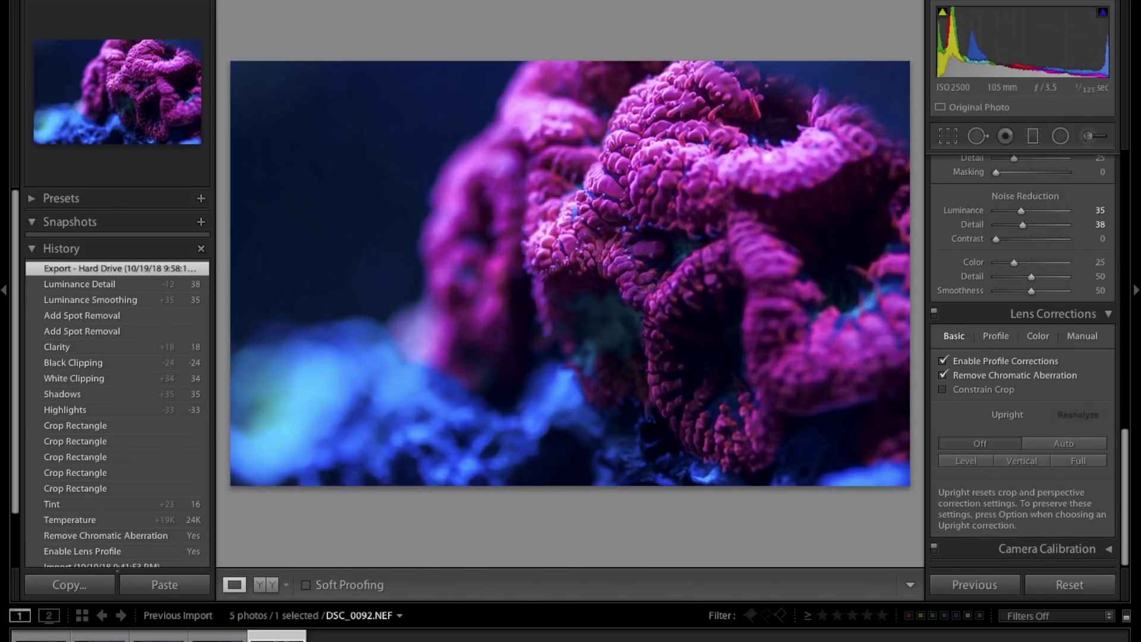
- Return to the photo library and open the 2018-10-13 folder
key(e)
scroll(137, 416, down, 5)
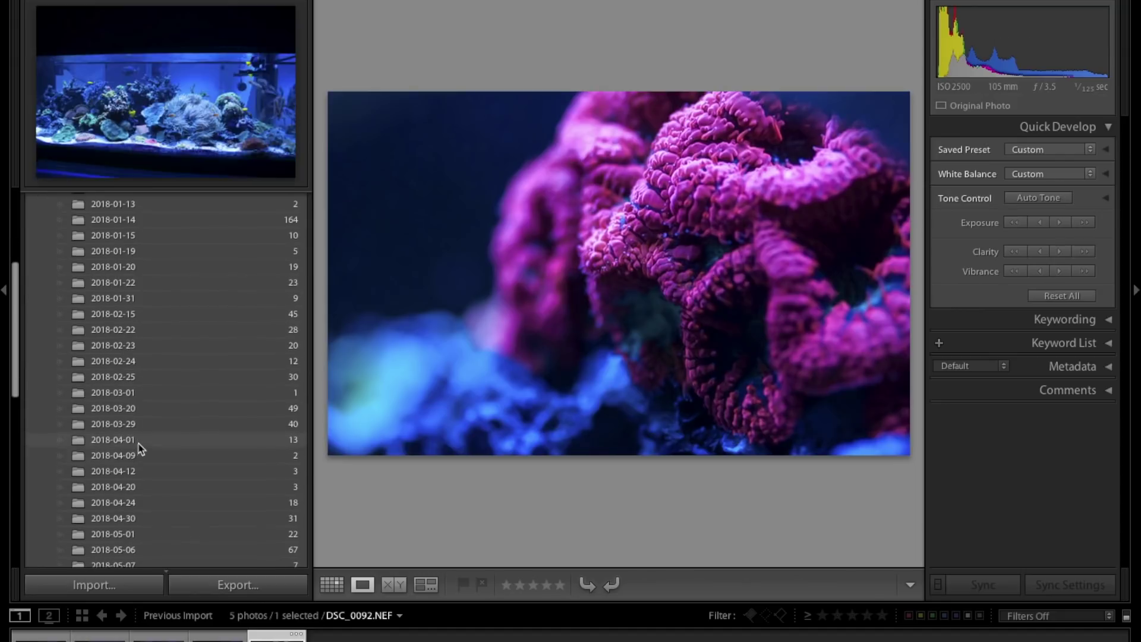
scroll(140, 451, down, 6)
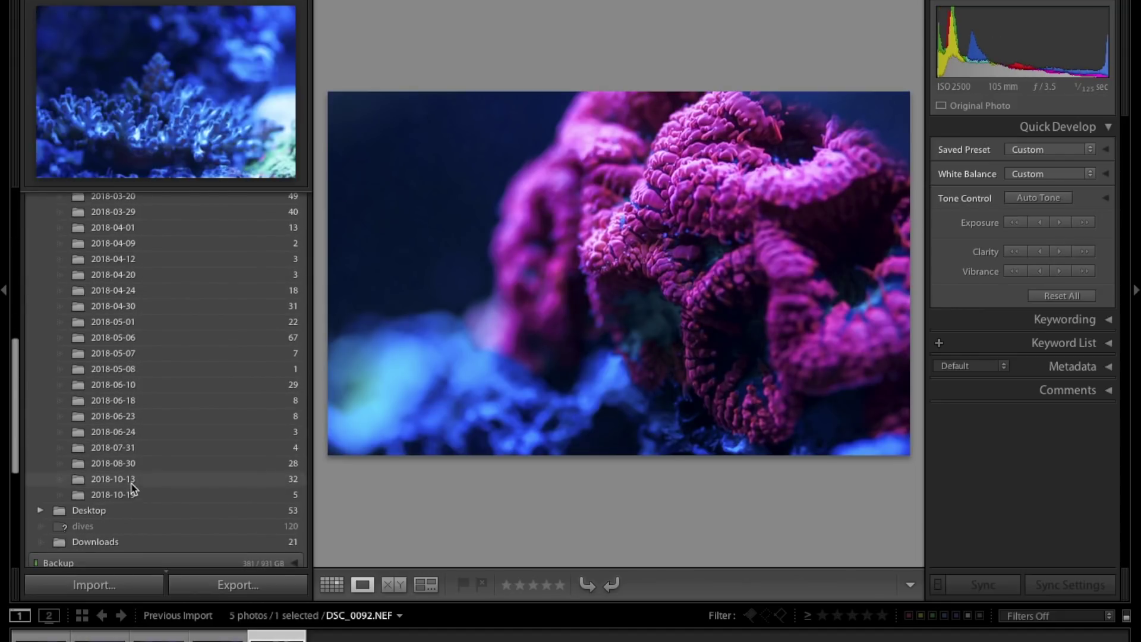
click(131, 481)
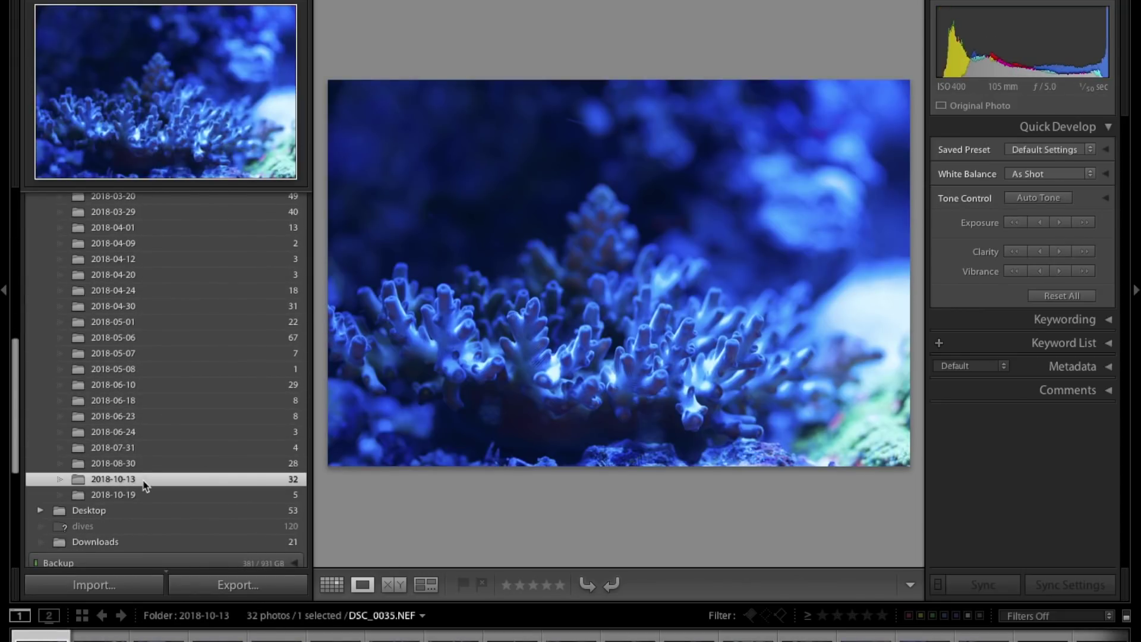
- Open the green coral photo DSC_0037.NEF for developing and check the effect of lens profile corrections on it
click(159, 636)
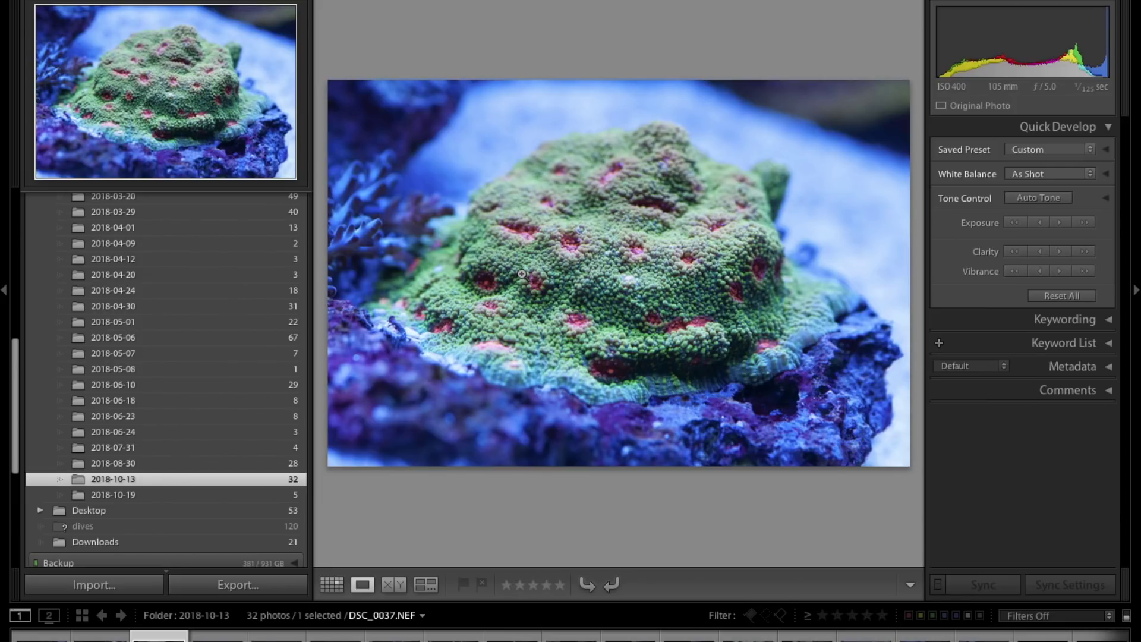
key(d)
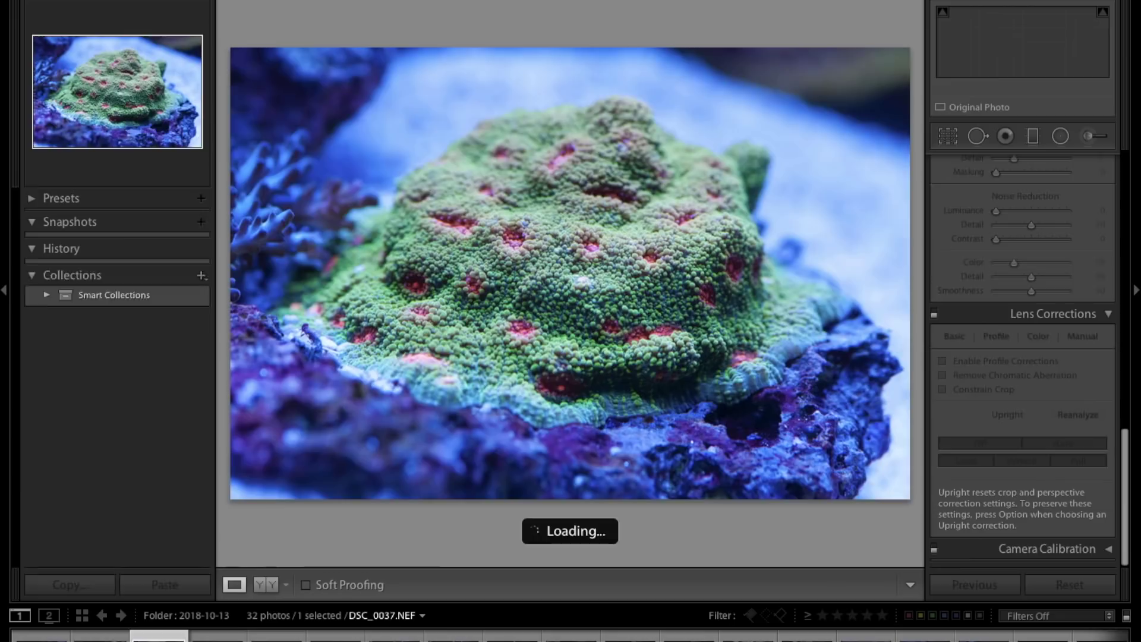
click(944, 361)
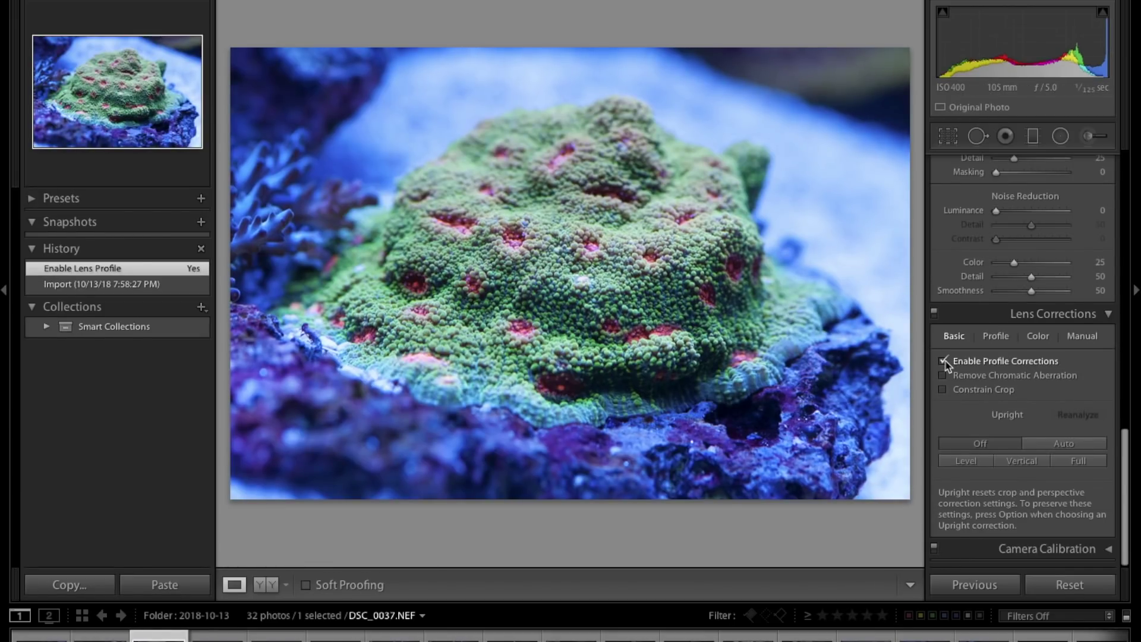
click(943, 361)
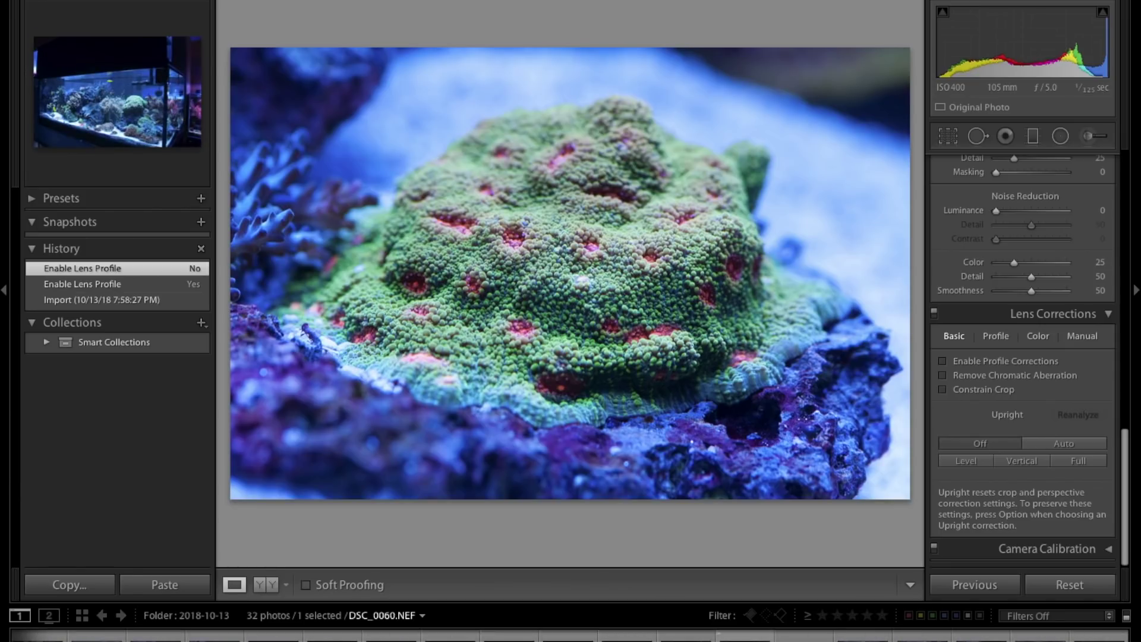
- Open the full-tank photo DSC_0061.NEF and compare its import state with its exported state in the edit history
click(805, 635)
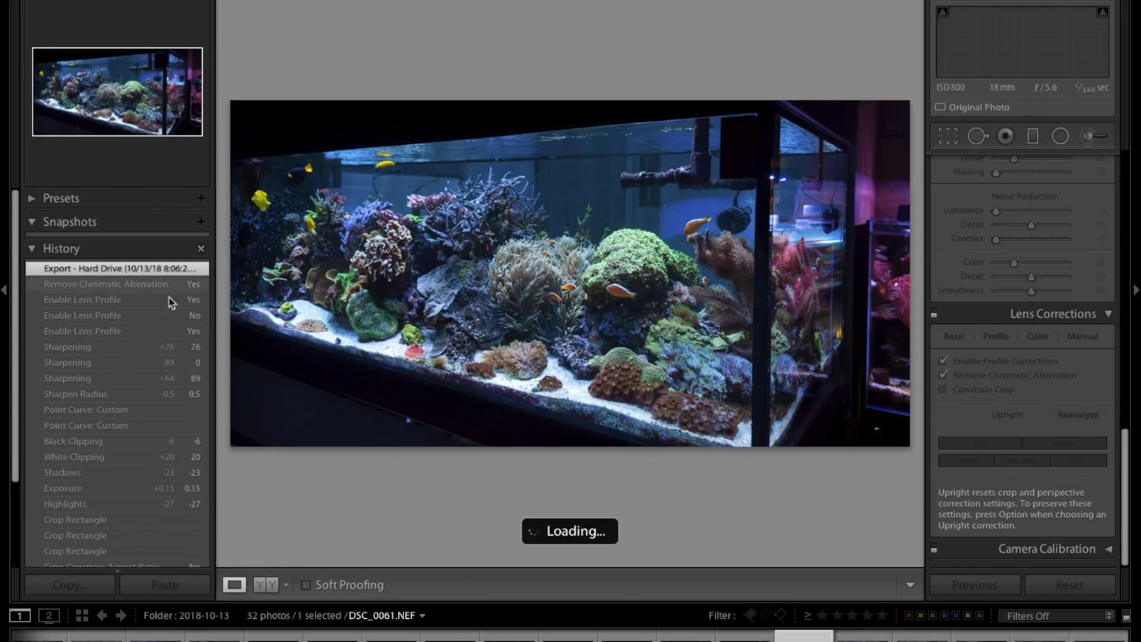
scroll(155, 443, down, 4)
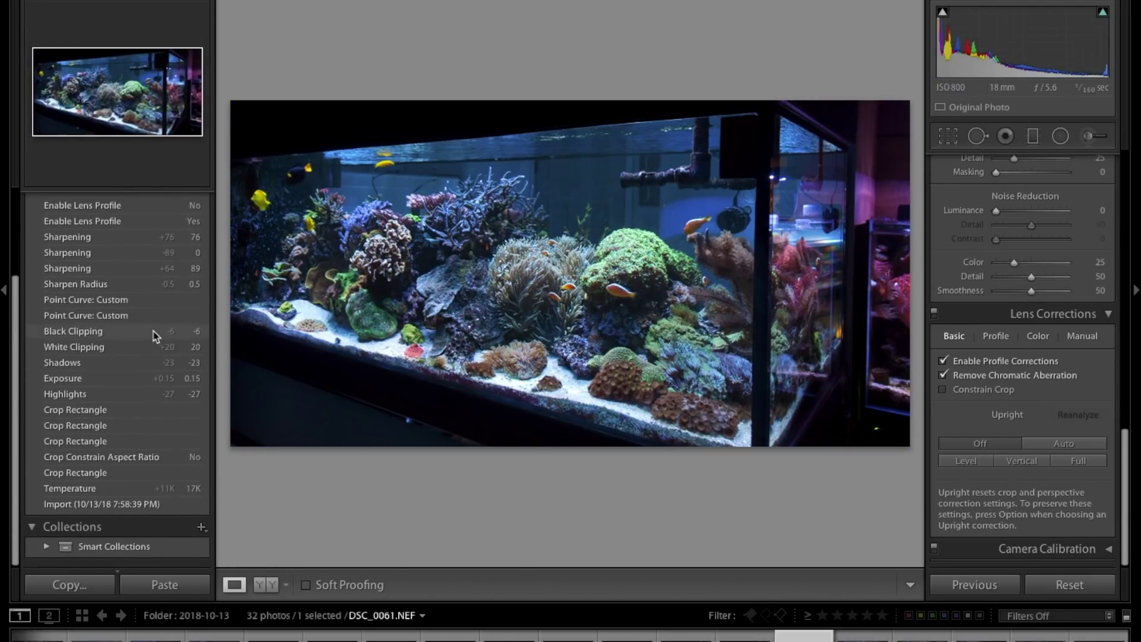
click(105, 510)
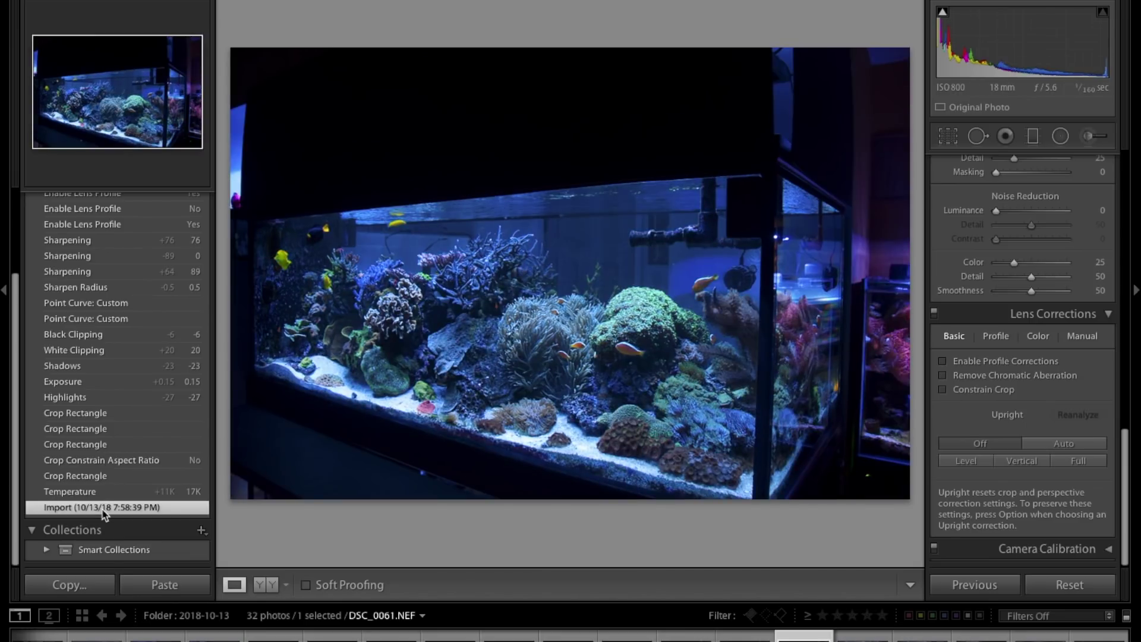
scroll(112, 245, up, 2)
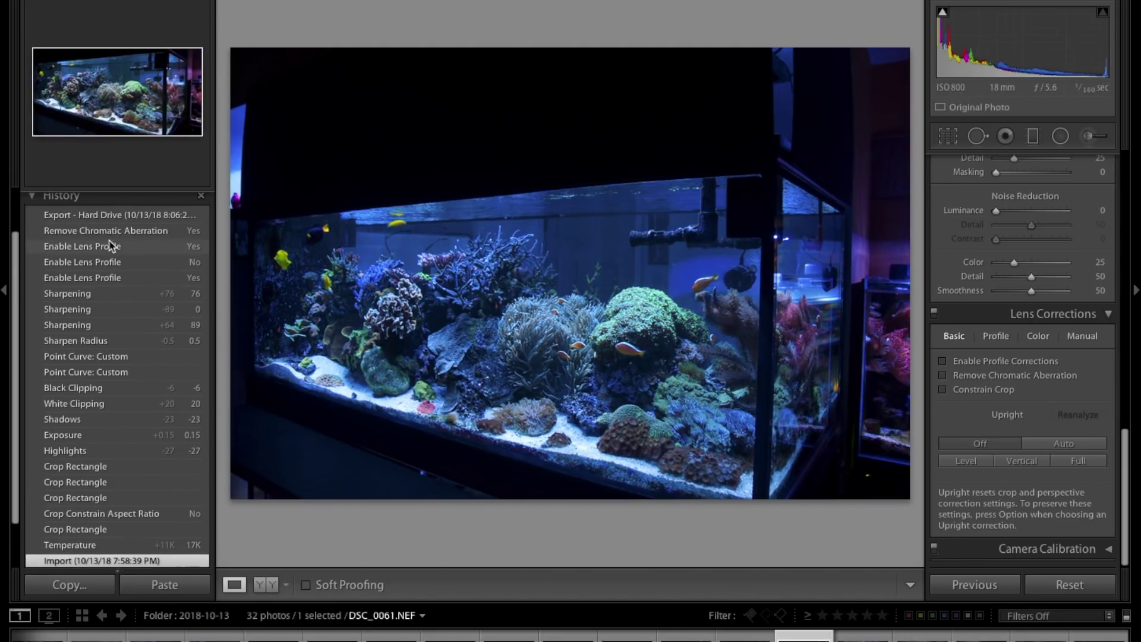
click(109, 218)
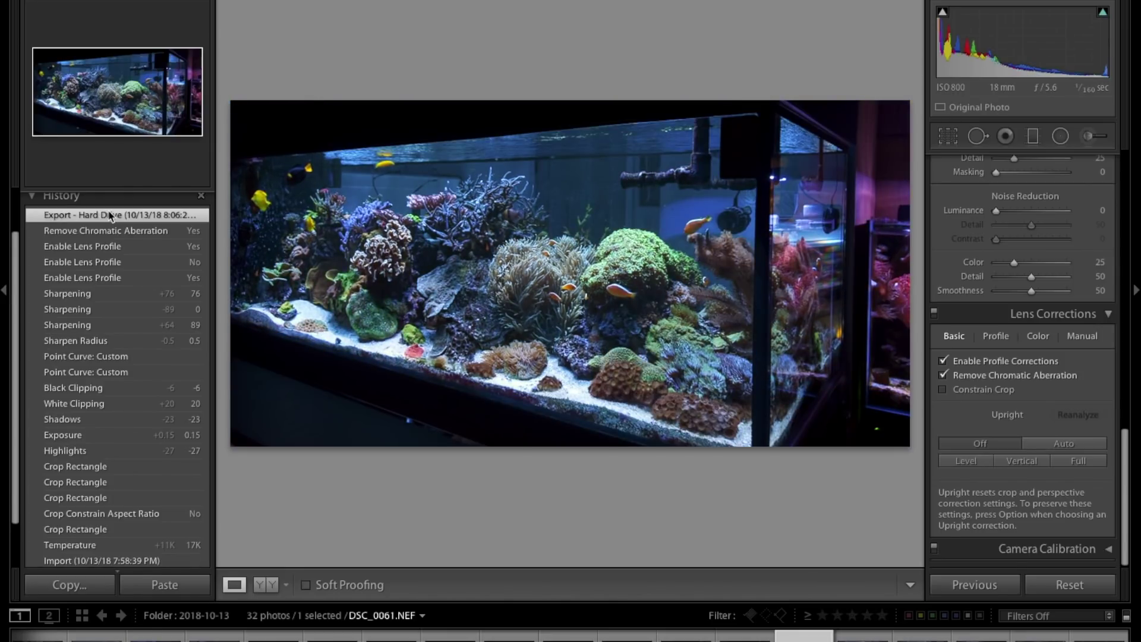
- Switch repeatedly between the before and after views of the full-tank photo to compare the colour and tone edits
key(backslash)
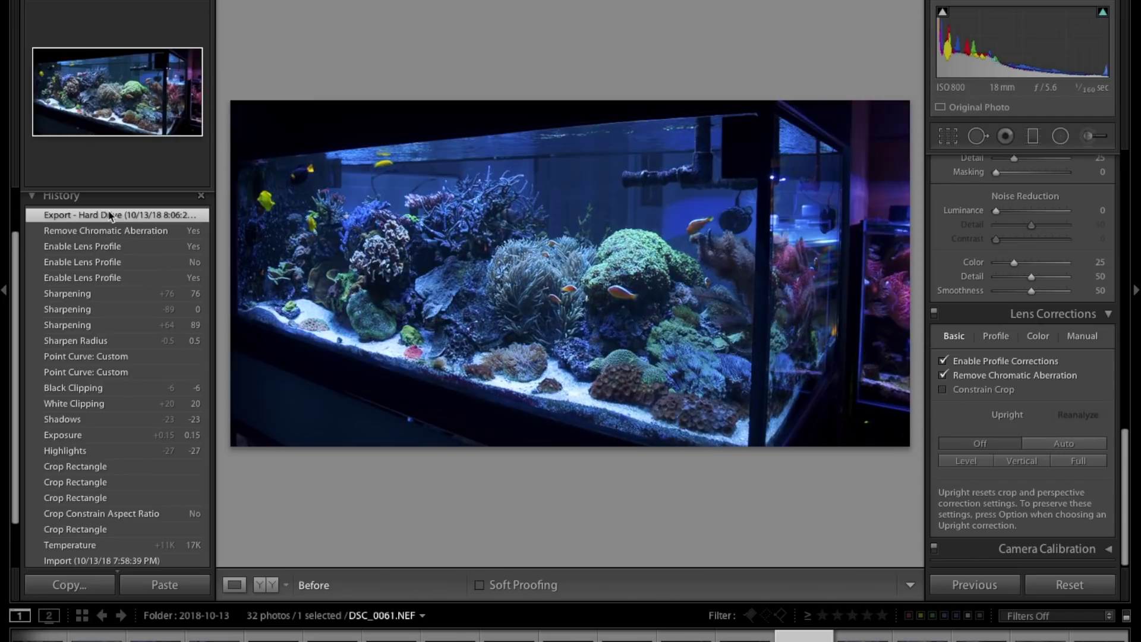
key(backslash)
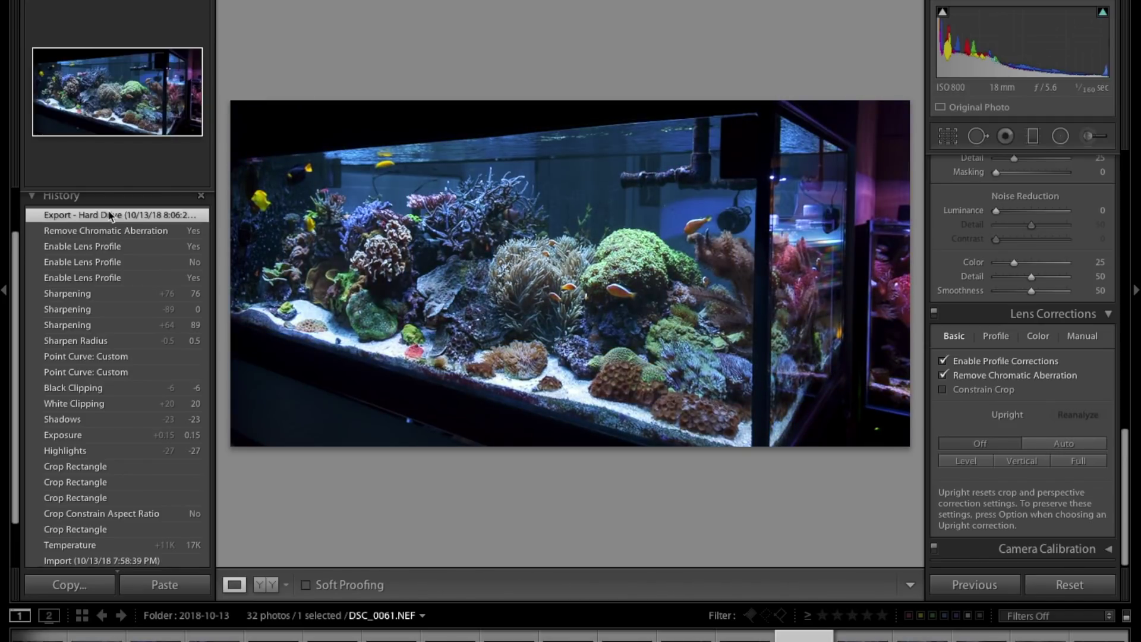
key(backslash)
key(backslash)
key(backslash)
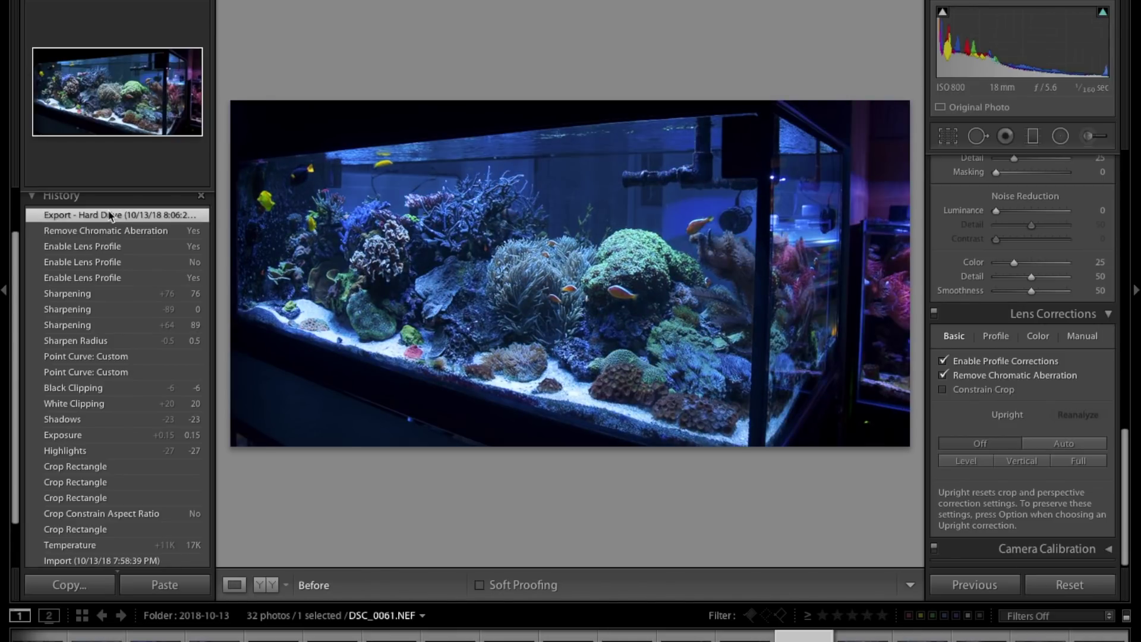
key(backslash)
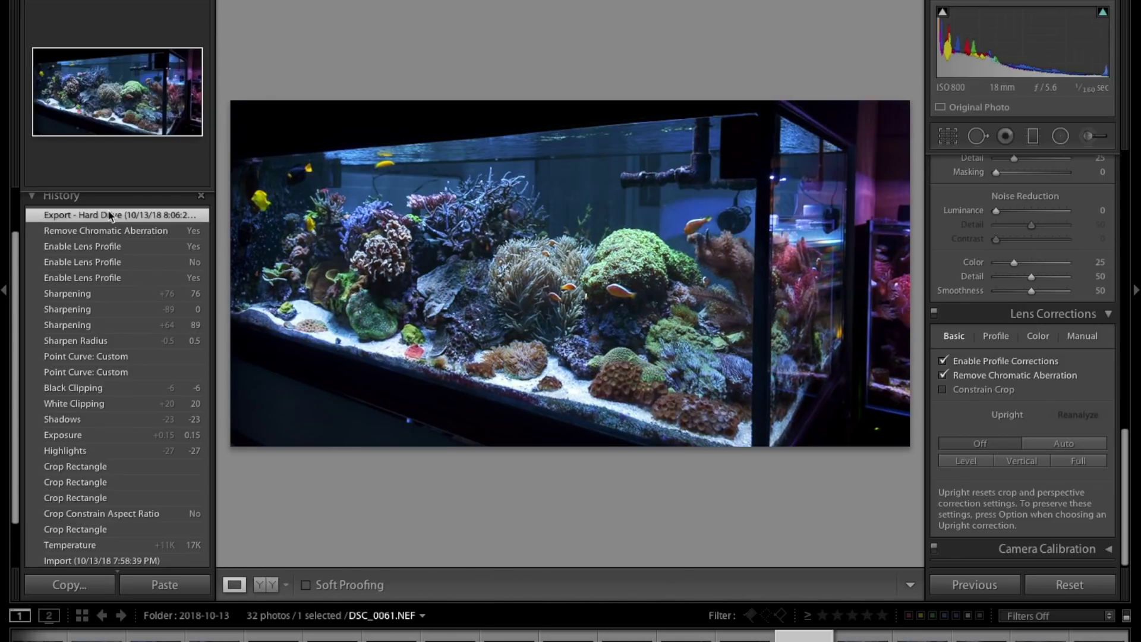
key(backslash)
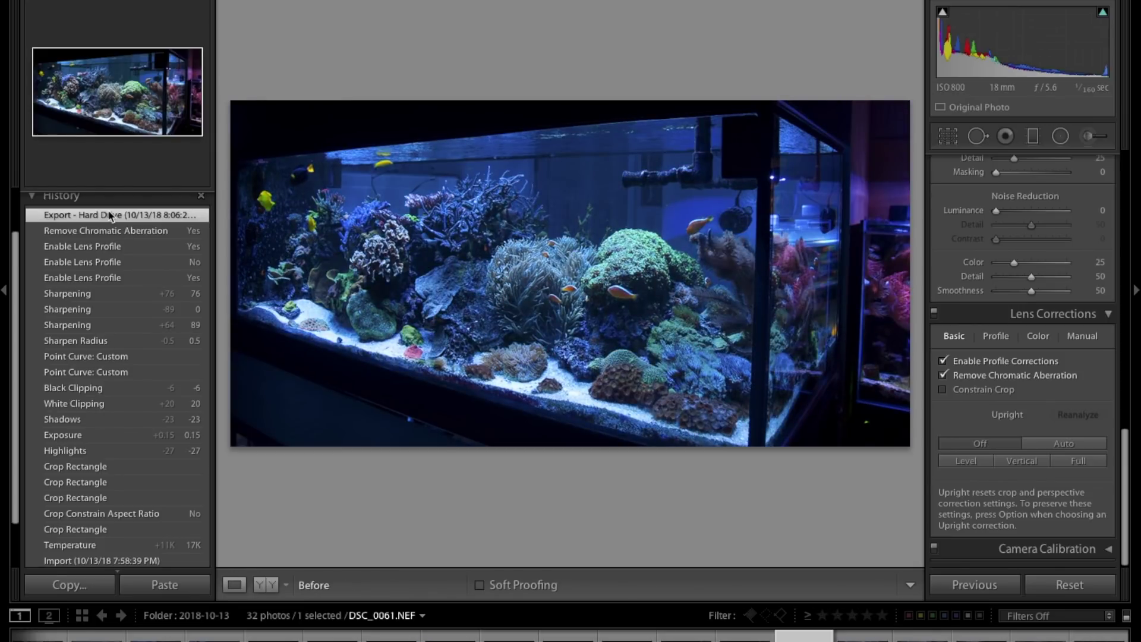
key(backslash)
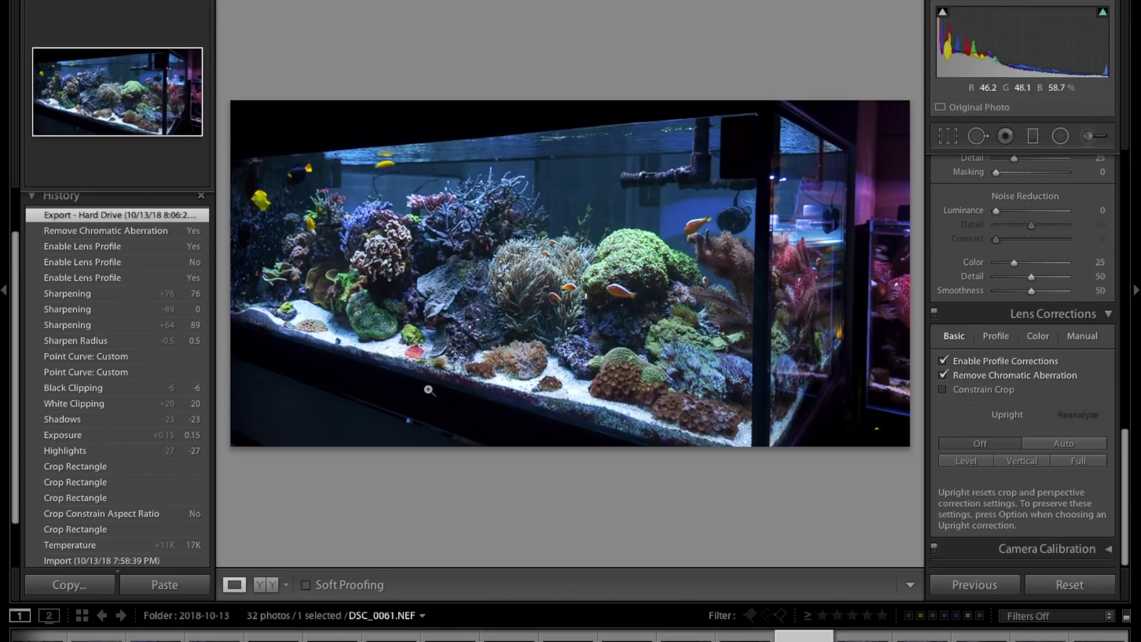
- Return the full-tank photo to its import state and review its basic settings and edit history
click(102, 561)
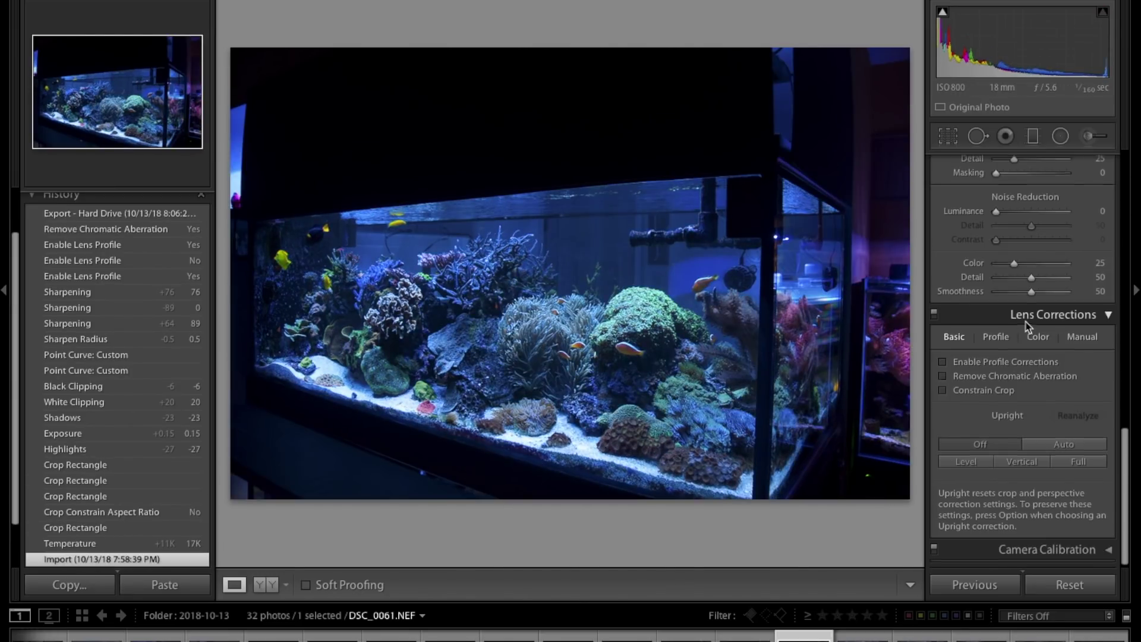
scroll(1026, 325, up, 15)
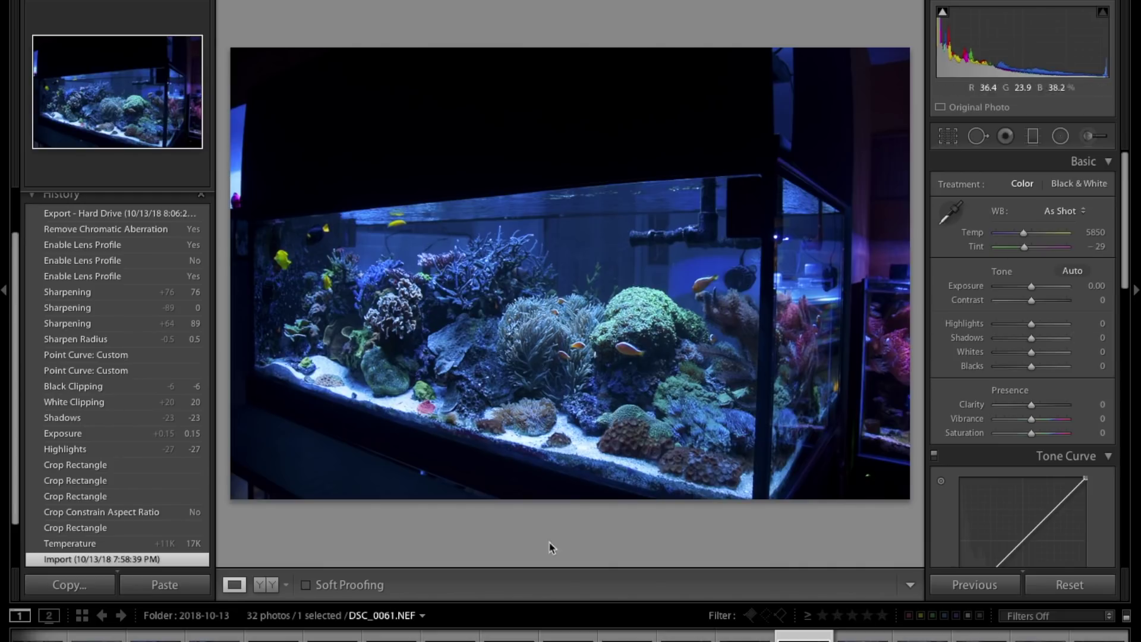
scroll(112, 320, up, 2)
scroll(112, 320, down, 4)
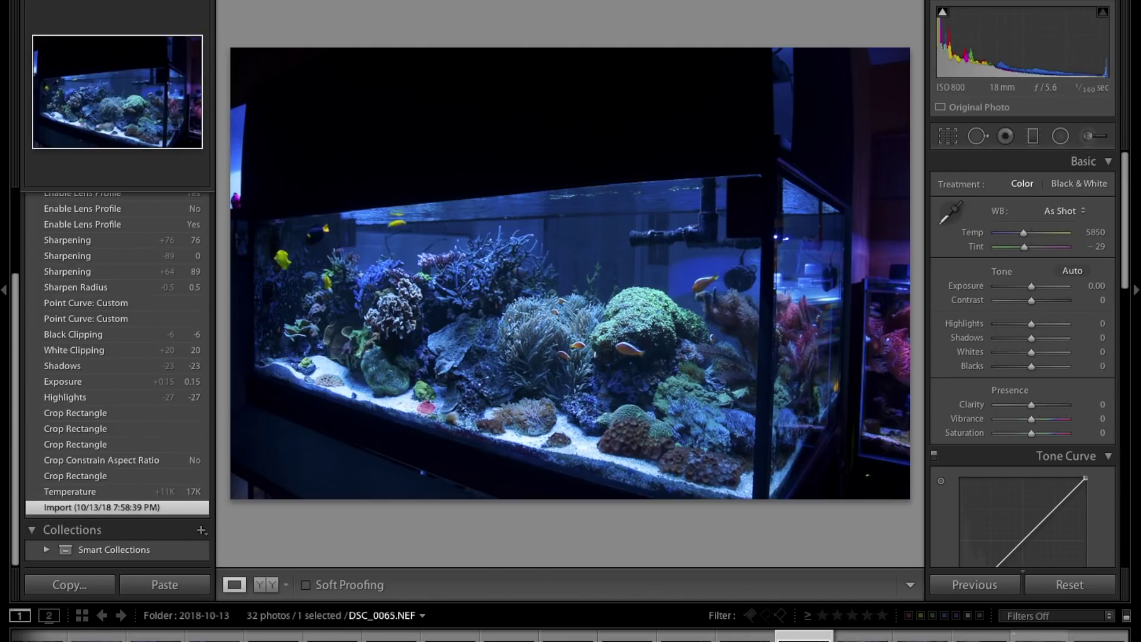
- Open the reef photo DSC_0065.NEF with the yellow fish and compare its before and after views
click(1100, 636)
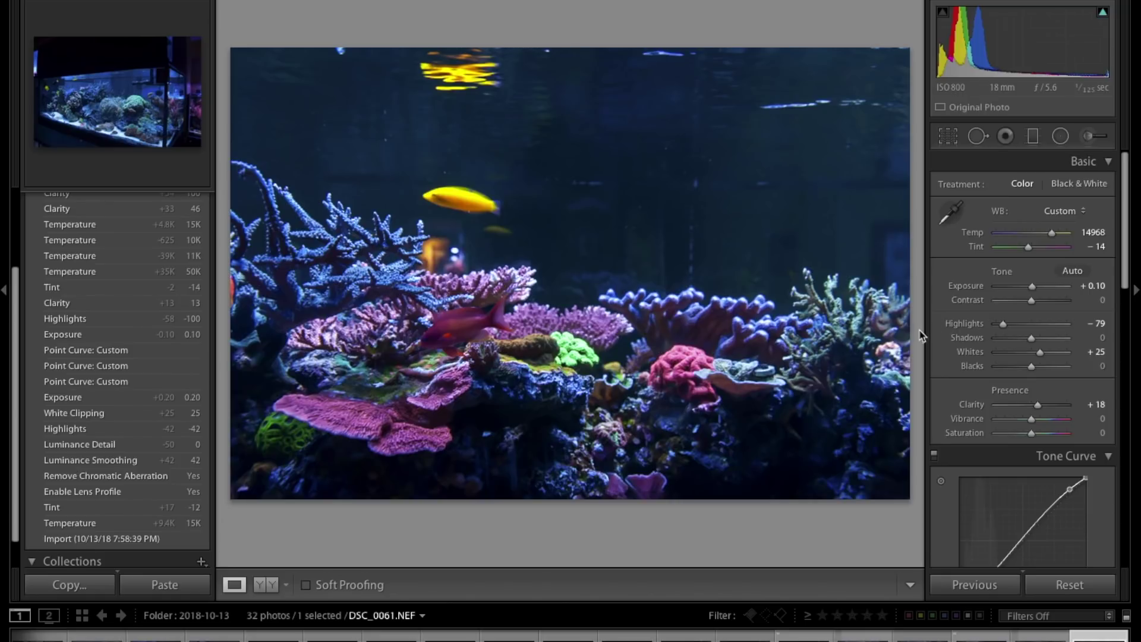
key(backslash)
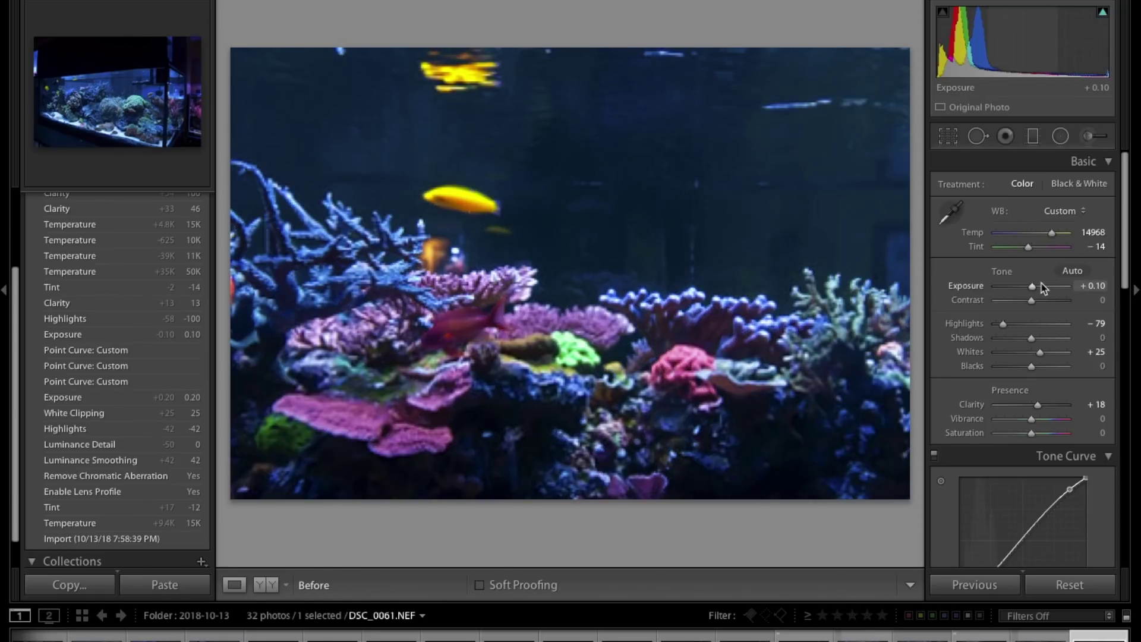
key(backslash)
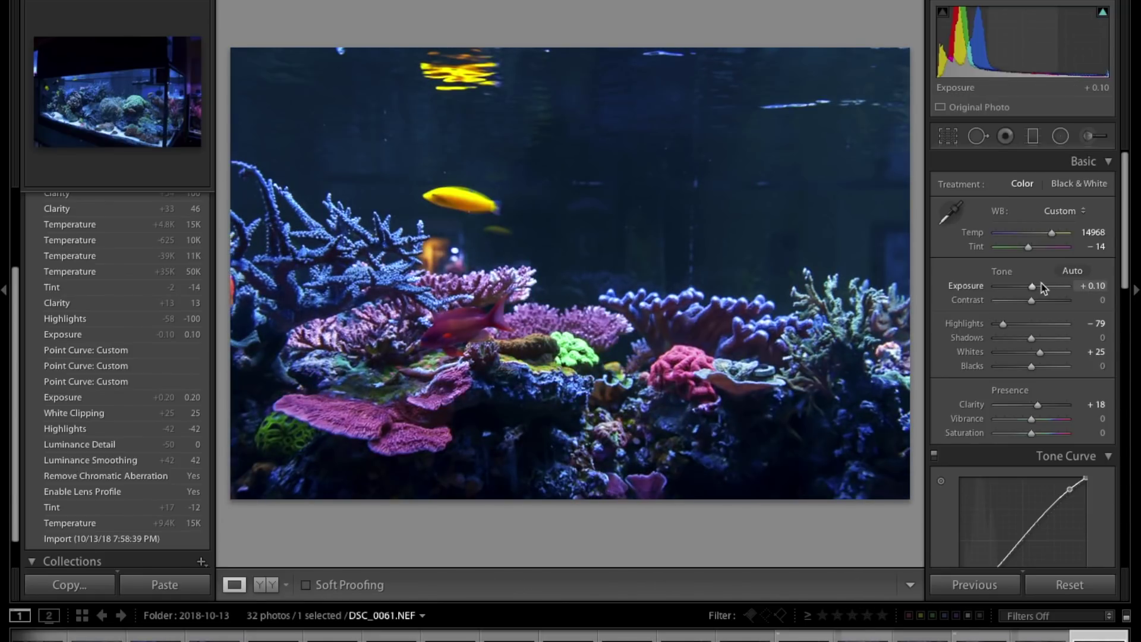
key(backslash)
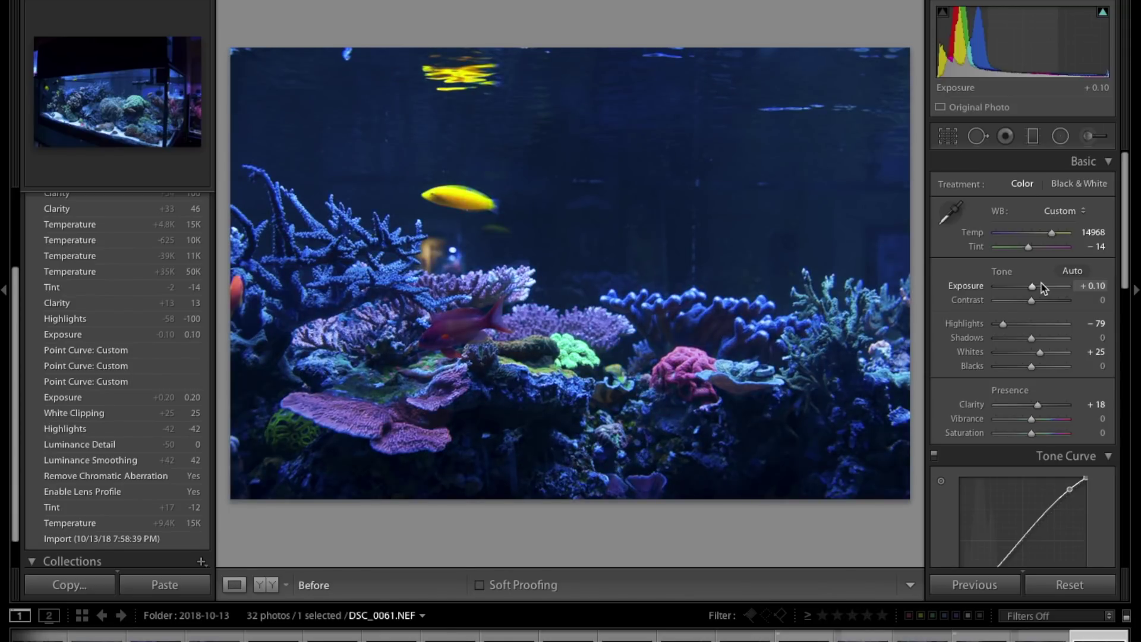
key(backslash)
- Open the green and orange coral photo DSC_0048.NEF and inspect the polyps up close for sharpness
click(97, 635)
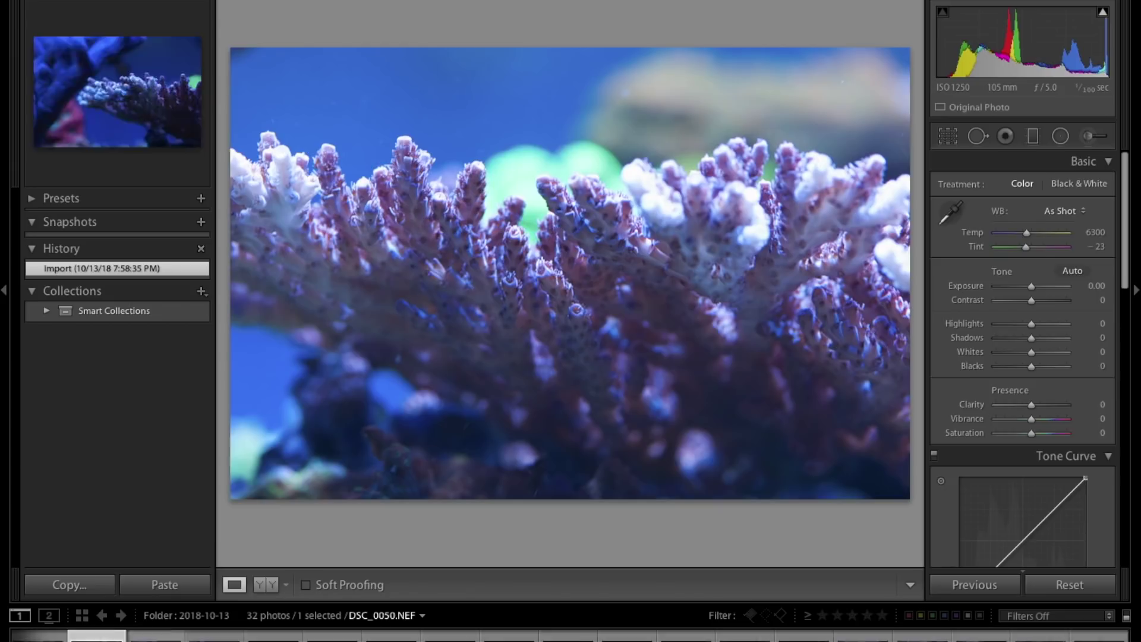
click(253, 635)
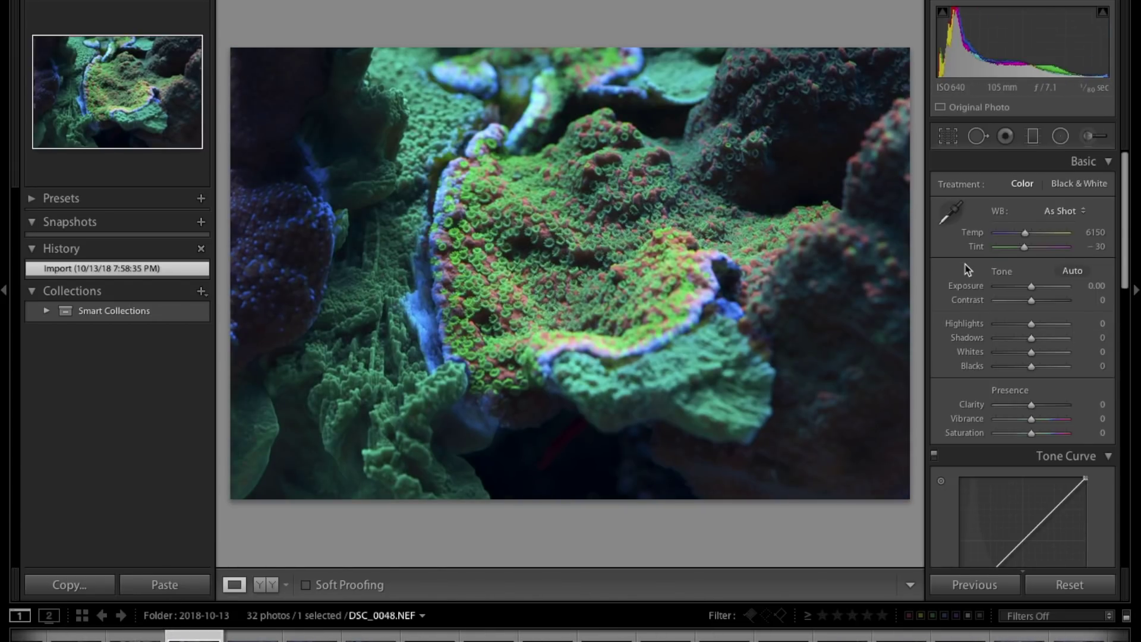
click(484, 291)
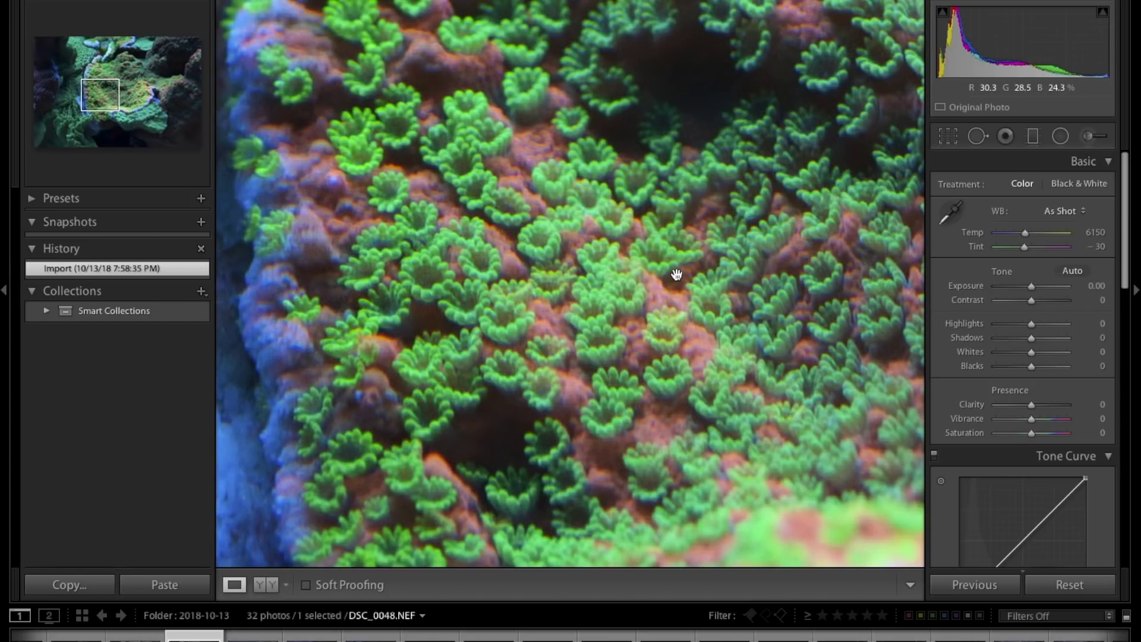
click(671, 274)
- Enable lens profile corrections and chromatic aberration removal for the green coral photo
scroll(1009, 448, down, 10)
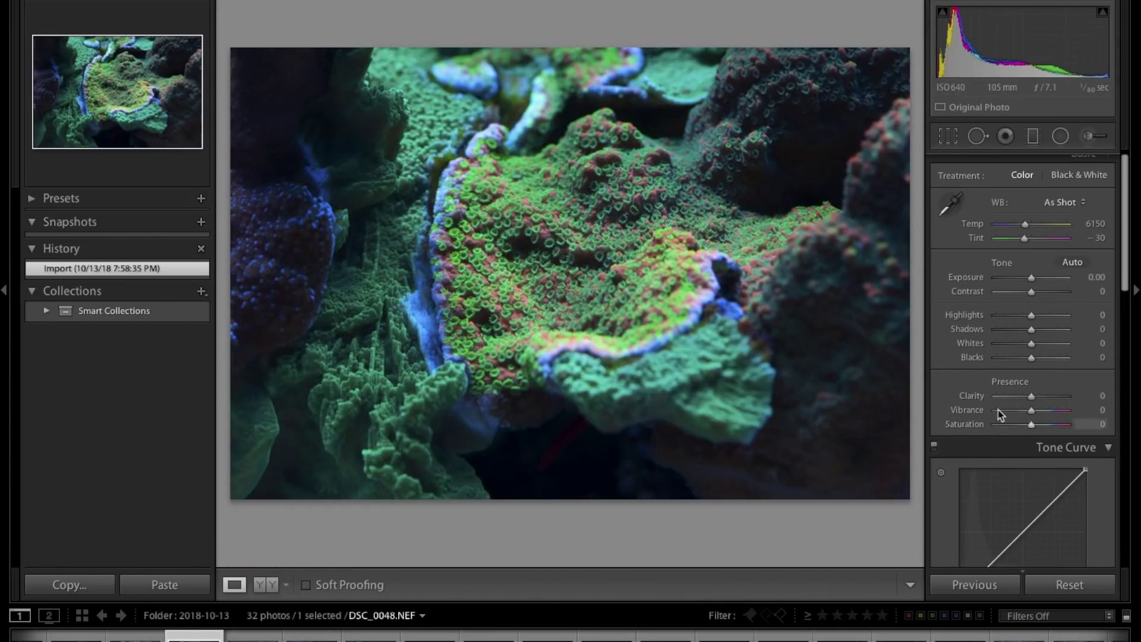
scroll(998, 416, down, 5)
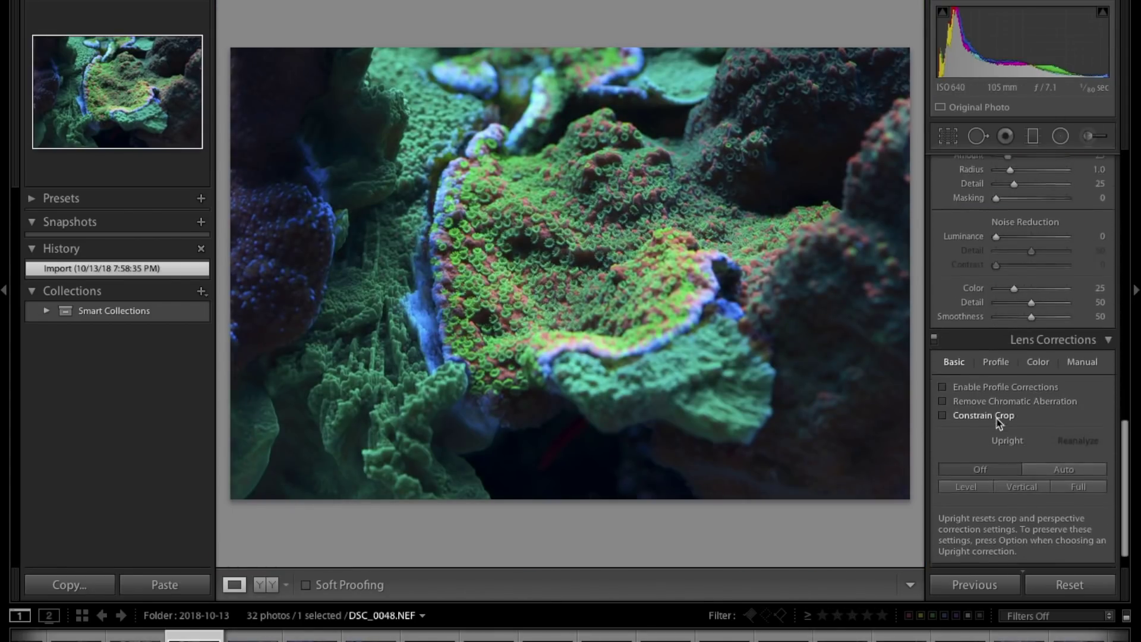
click(942, 364)
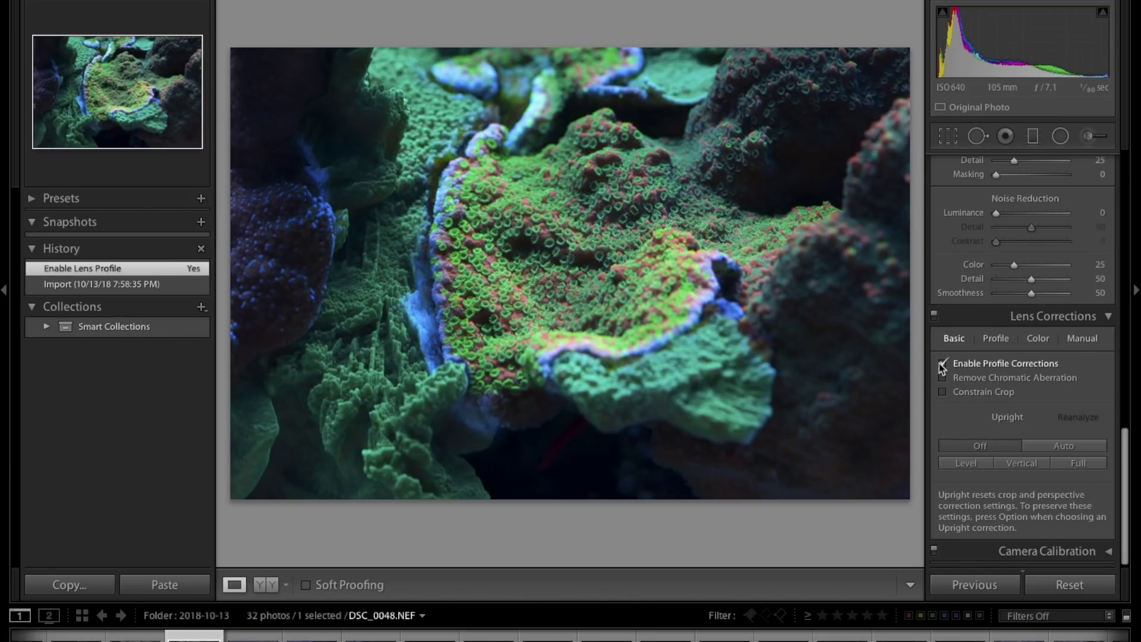
click(943, 377)
- Correct the white balance by setting the temperature to 9755 and the tint to -3
scroll(998, 381, up, 15)
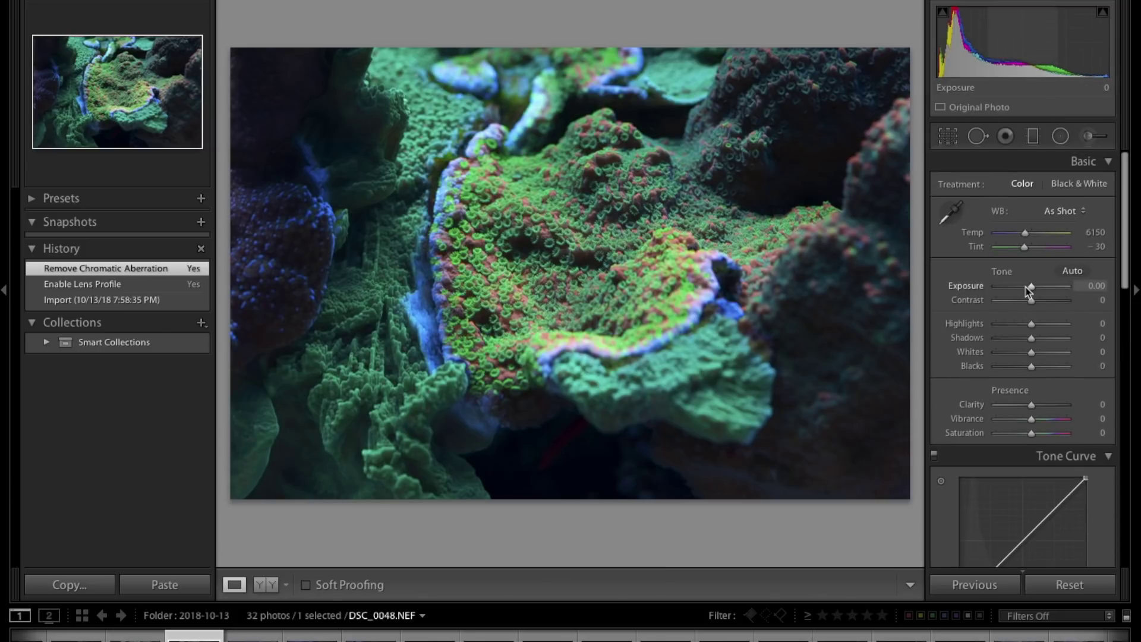
mouse_move(1027, 235)
mouse_down()
mouse_move(1046, 236)
mouse_move(1034, 250)
mouse_up()
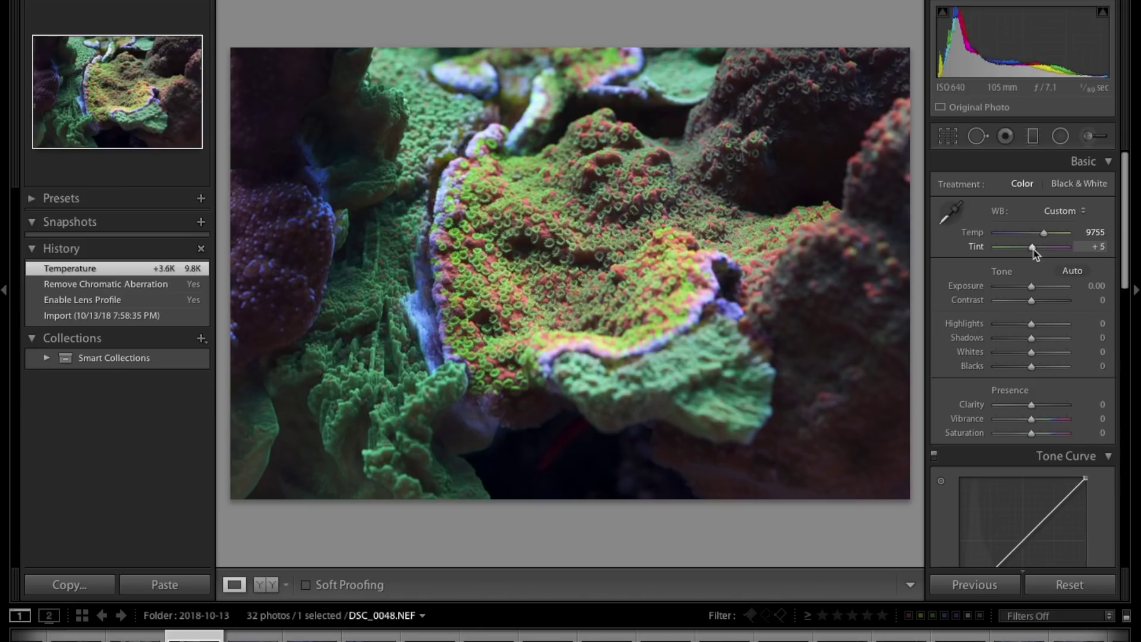
drag(1031, 253, 1031, 250)
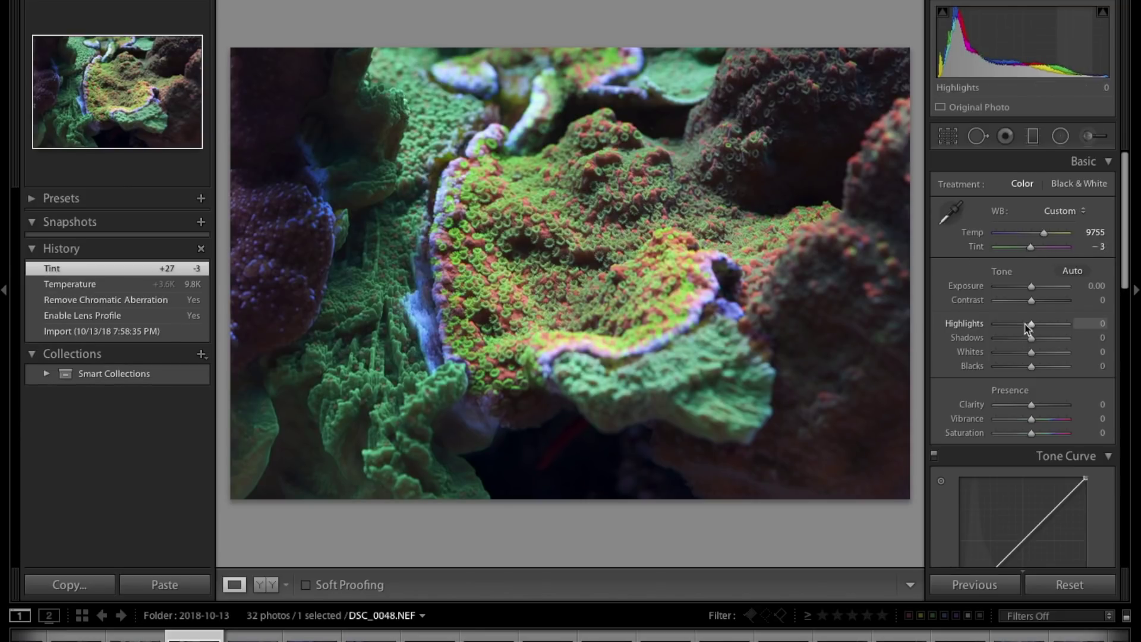
- Set Highlights to -23, Shadows to -11, Whites to +18 and Blacks to -7, and check the polyps up close
drag(1026, 325, 1024, 327)
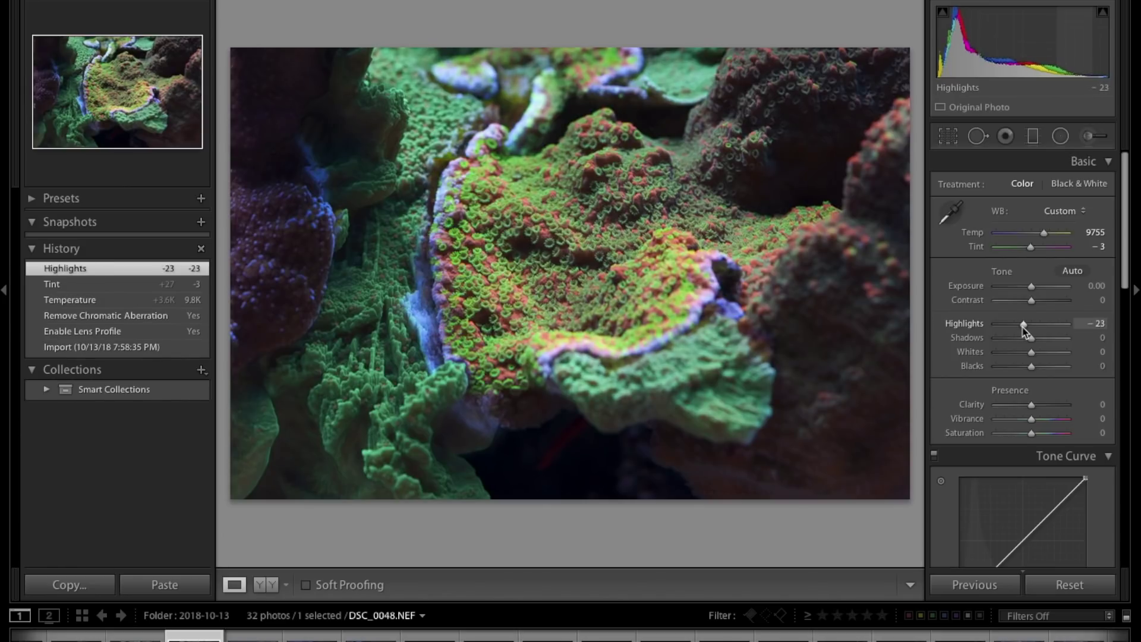
drag(1032, 343, 1029, 367)
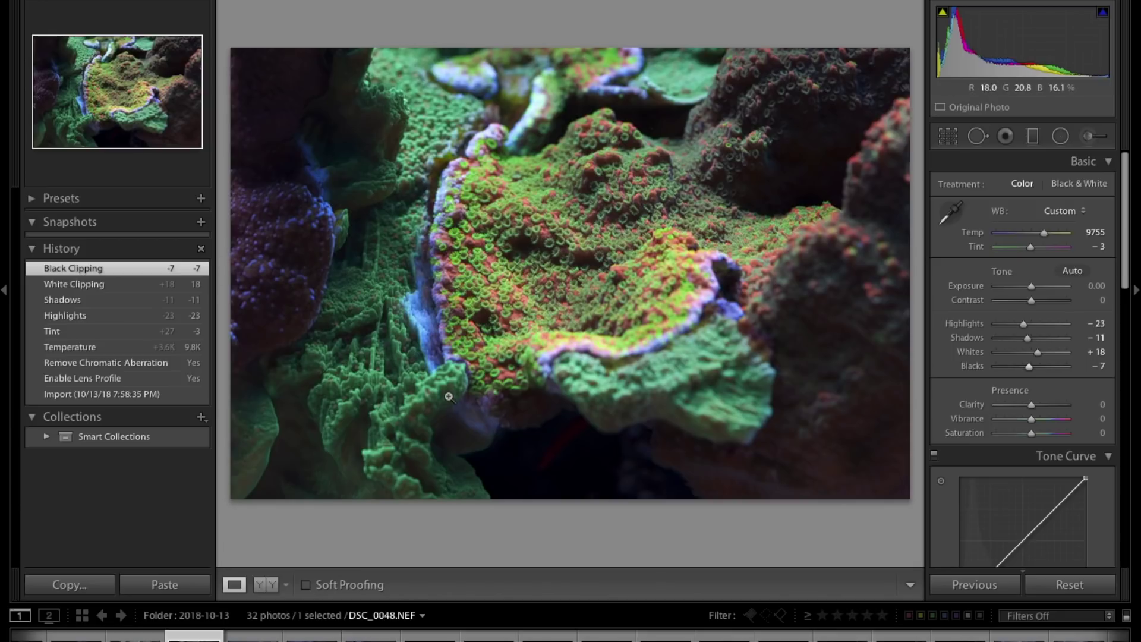
click(486, 276)
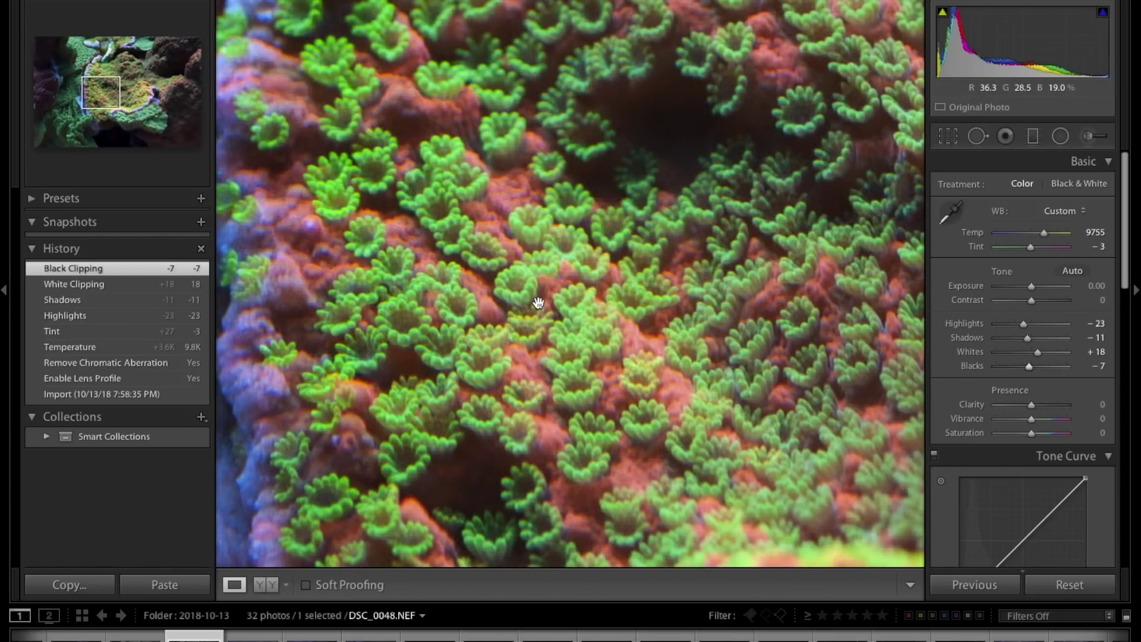
click(538, 303)
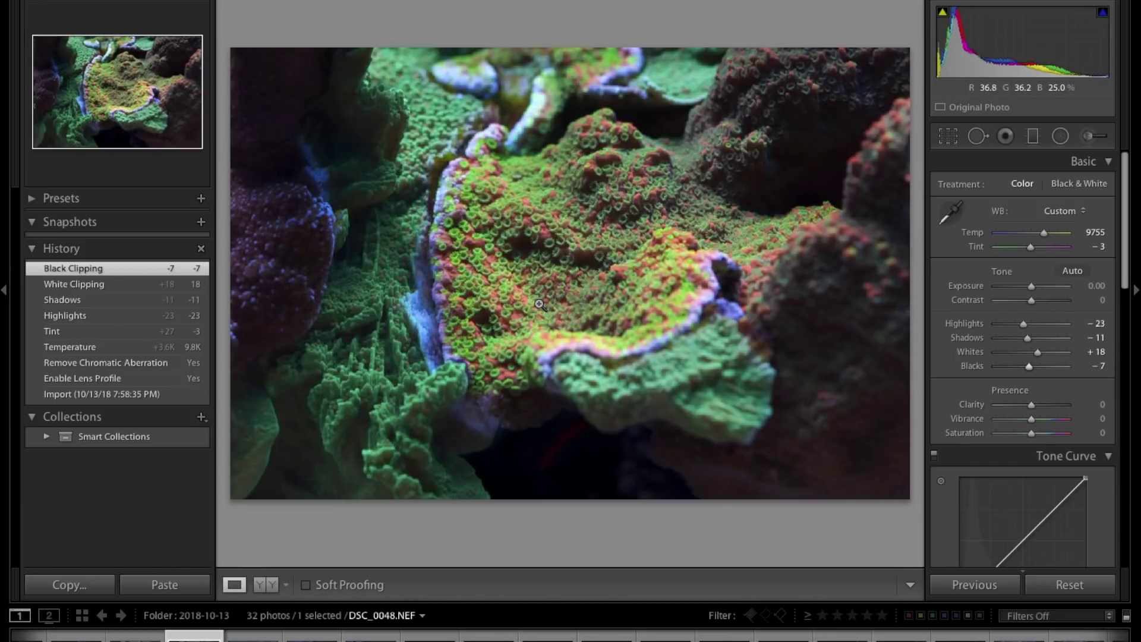
- Start cropping the photo, try the frame with the aspect ratio unlocked, and restore the full frame with the ratio locked
key(r)
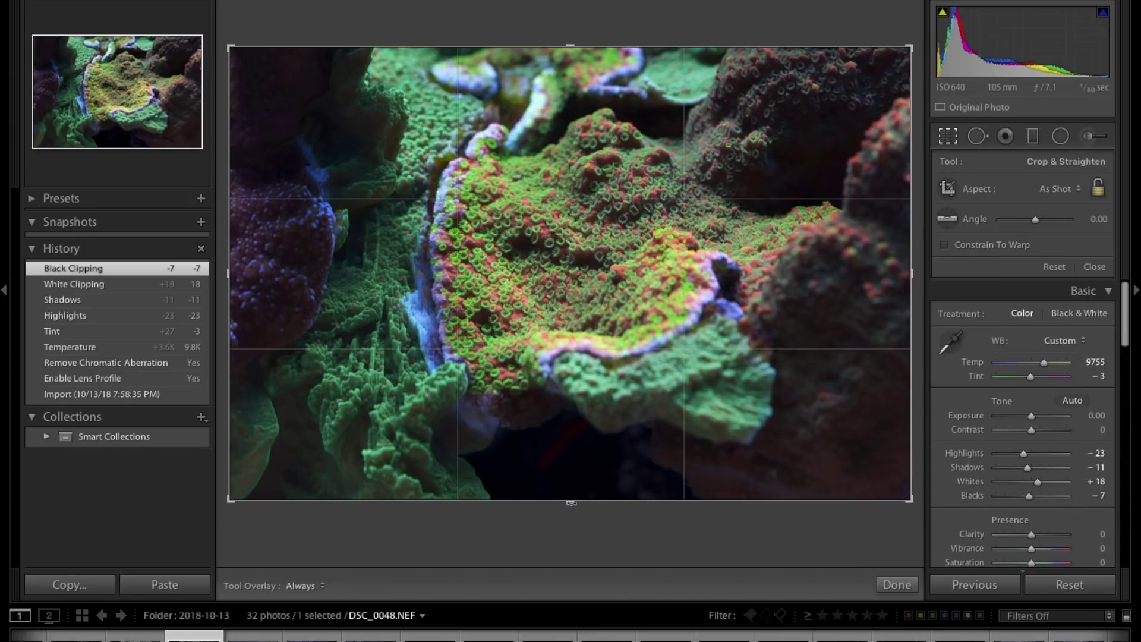
mouse_move(570, 500)
mouse_down()
mouse_move(566, 464)
mouse_move(550, 523)
mouse_move(571, 499)
mouse_up()
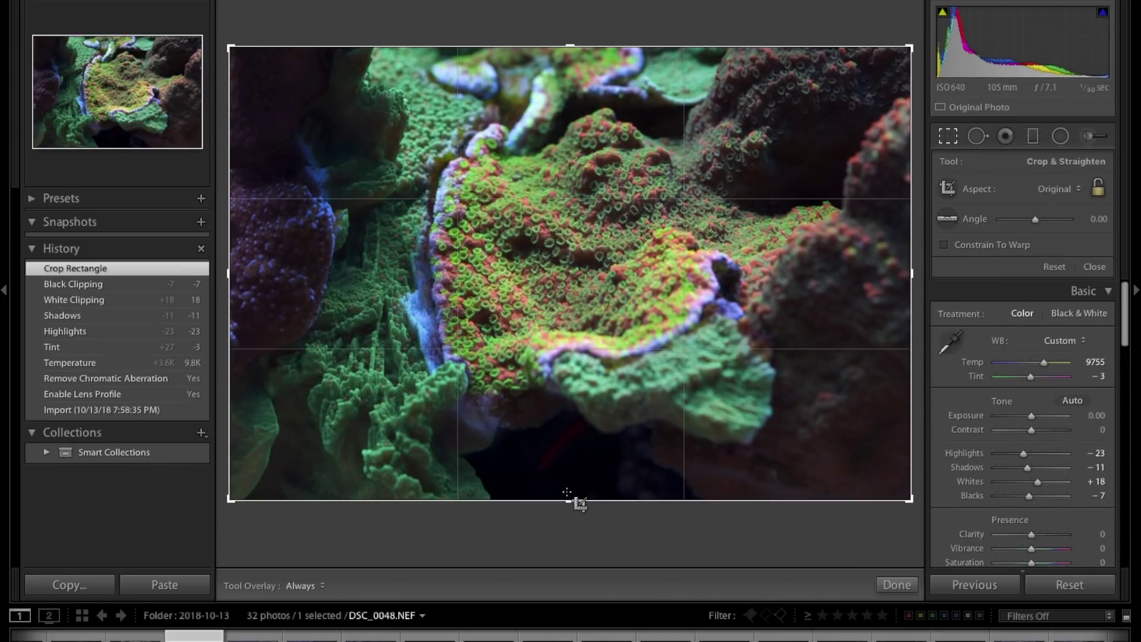
click(1098, 189)
drag(576, 499, 575, 540)
mouse_move(904, 273)
mouse_down()
mouse_move(795, 275)
mouse_move(911, 273)
mouse_up()
click(1098, 190)
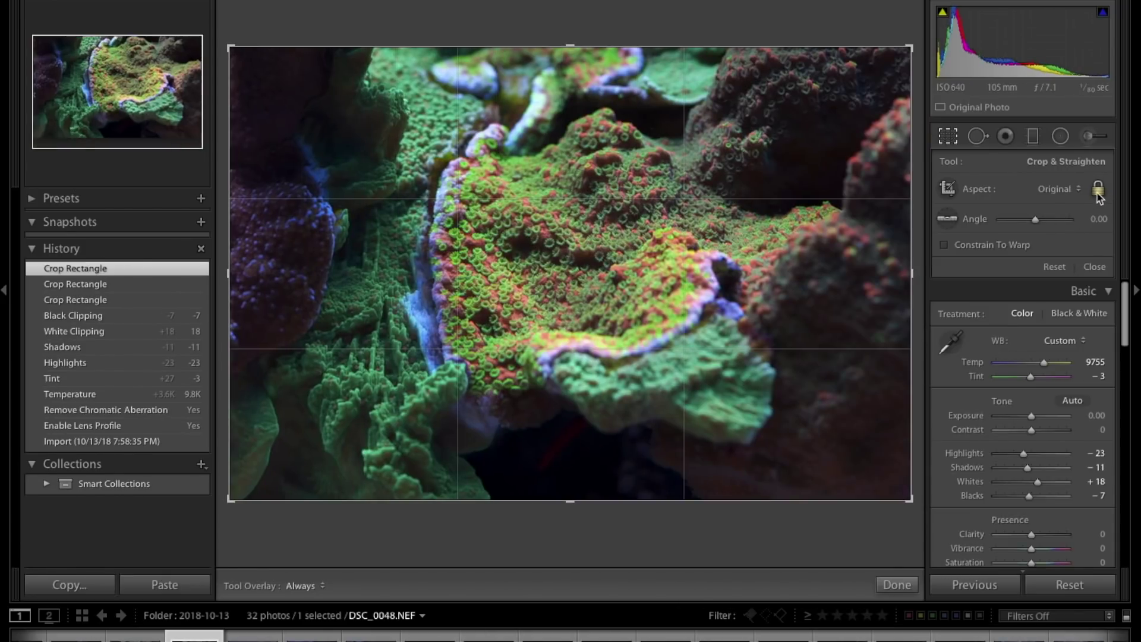
mouse_move(906, 501)
mouse_down()
mouse_move(815, 439)
mouse_move(910, 502)
mouse_up()
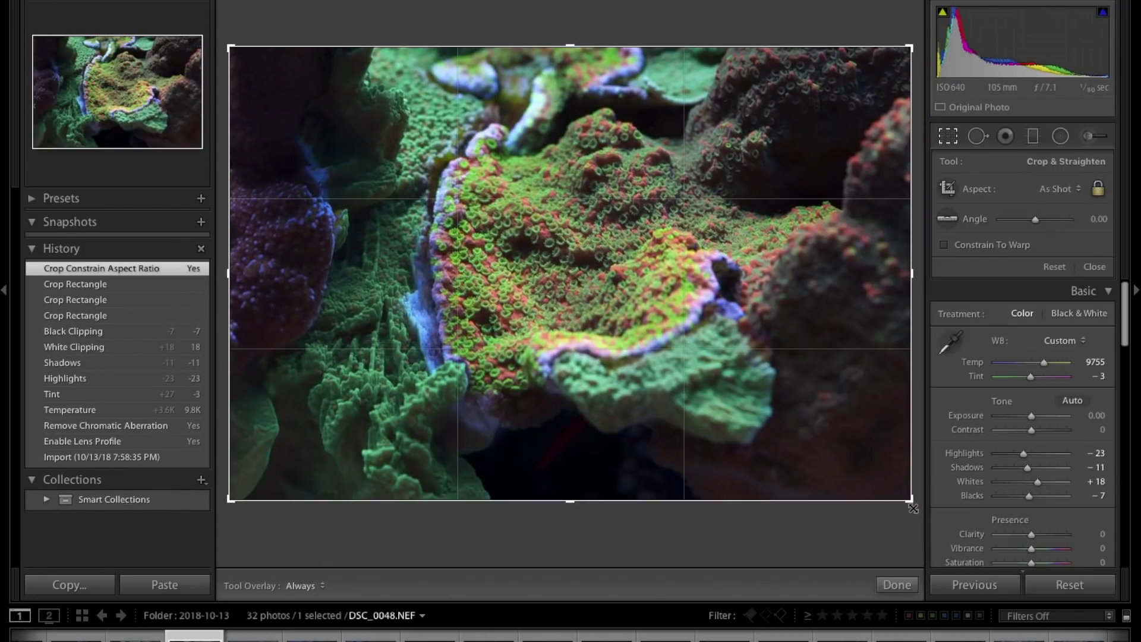
- Crop the photo at the locked ratio tightly around the polyps and the coral's purple left rim, and apply the crop
drag(577, 502, 582, 443)
drag(583, 323, 605, 278)
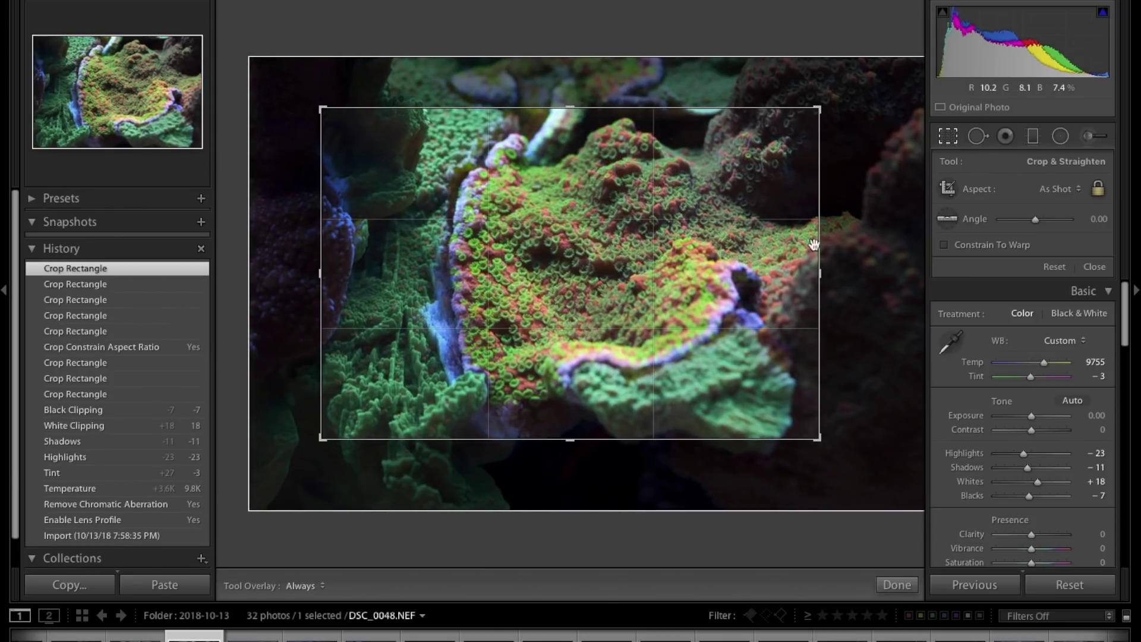
drag(816, 438, 756, 404)
drag(514, 297, 541, 272)
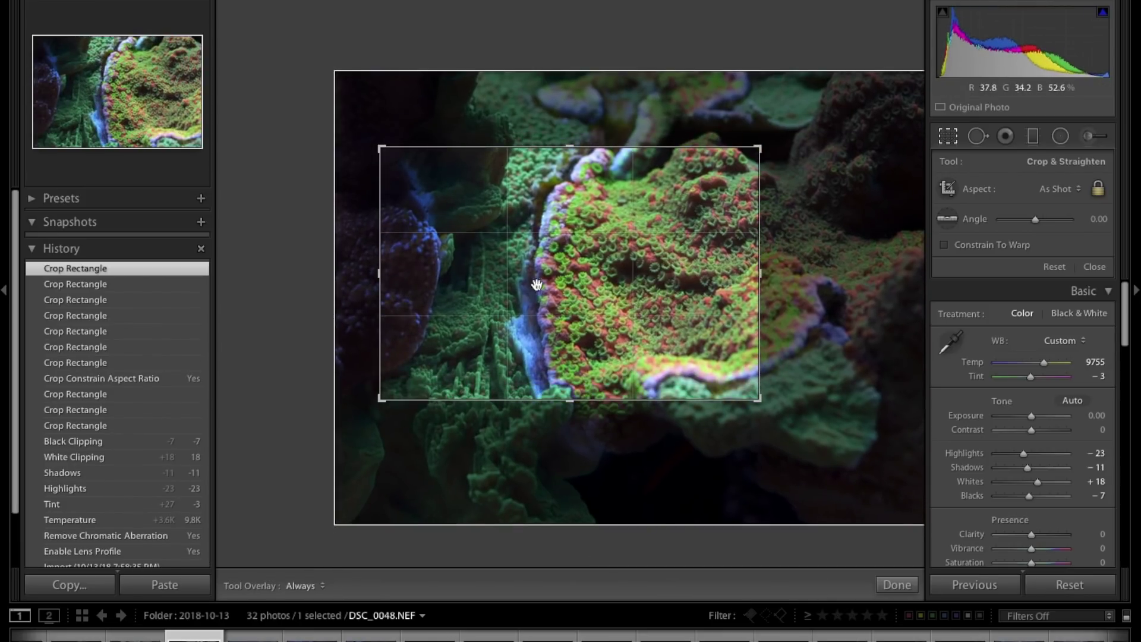
key(Return)
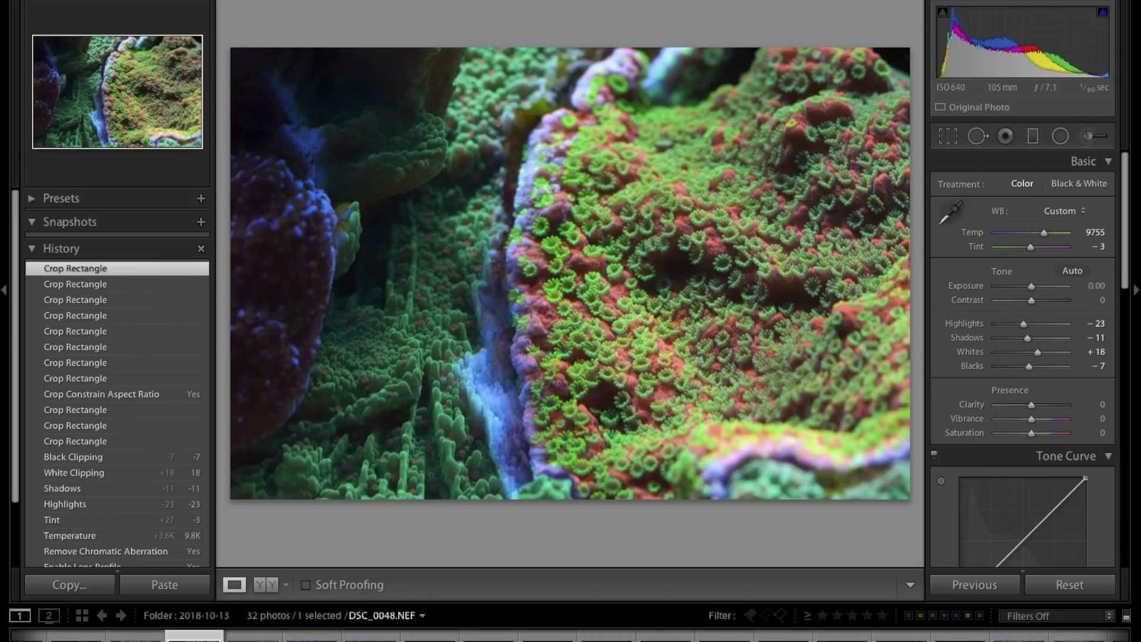
- Set Clarity to +13 and shape the tone curve with a shadow point at about 14.9/12.9 % and a highlight point near the upper end
scroll(1058, 326, down, 1)
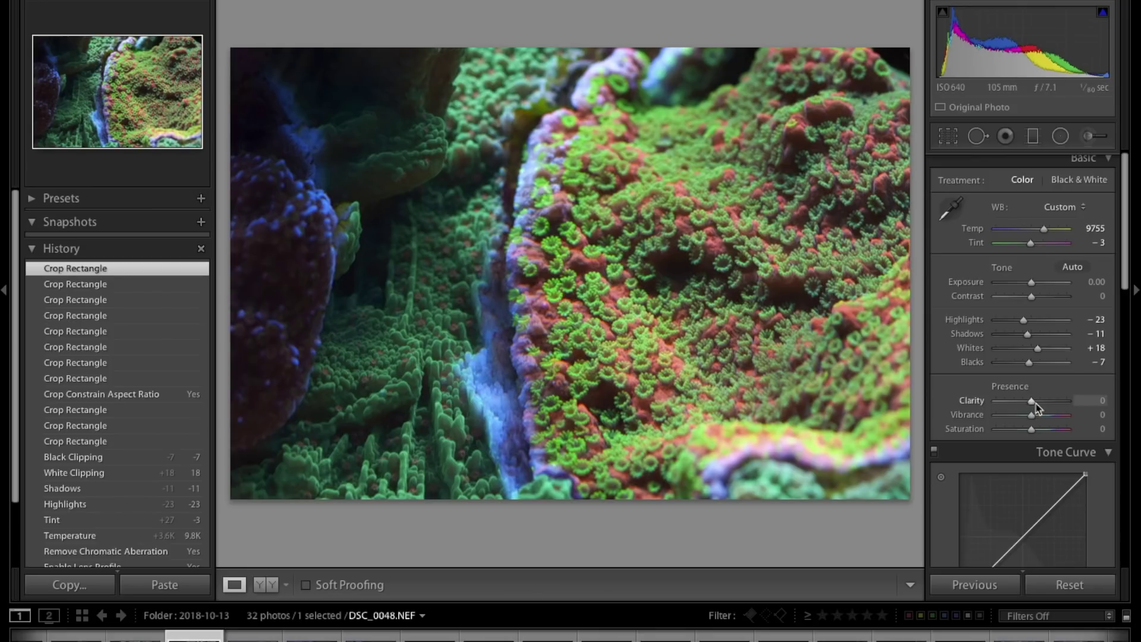
drag(1032, 405, 1037, 405)
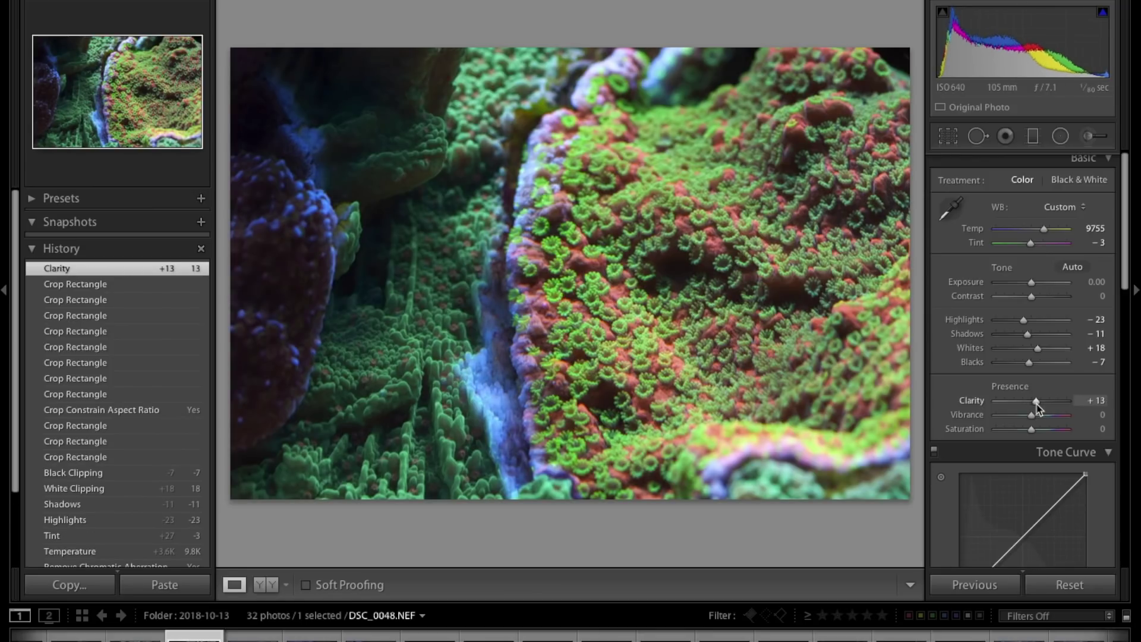
scroll(1036, 405, down, 3)
scroll(1036, 404, down, 4)
drag(962, 439, 962, 439)
click(976, 423)
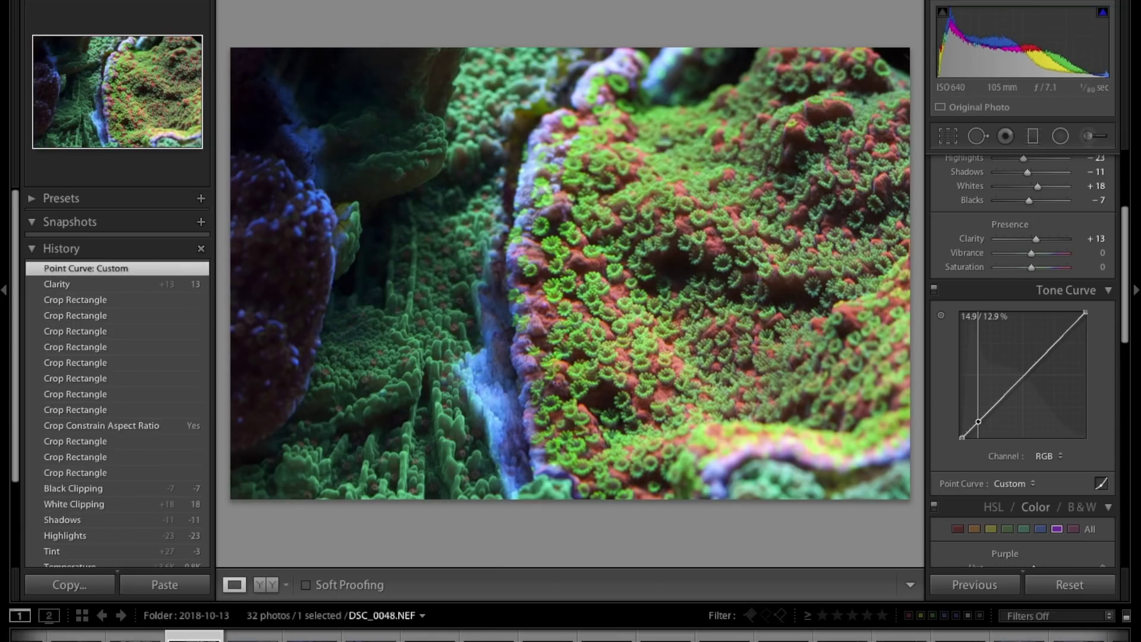
drag(1078, 324, 1075, 321)
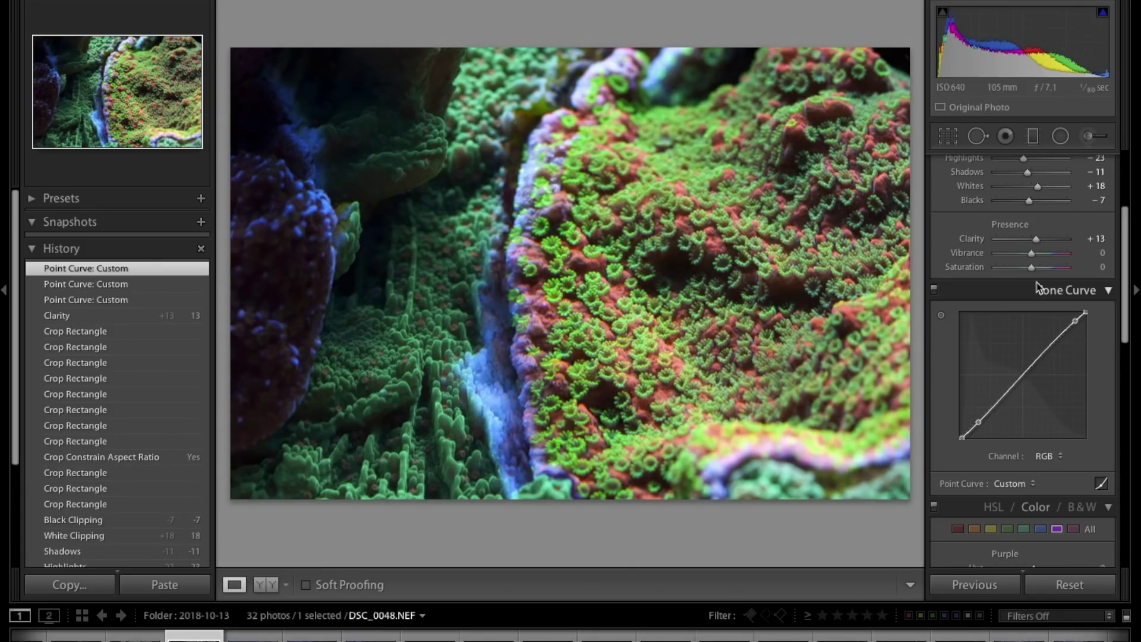
- Set Whites to +3 and Blacks to -2 to refine the cropped photo's tone
scroll(1030, 310, up, 5)
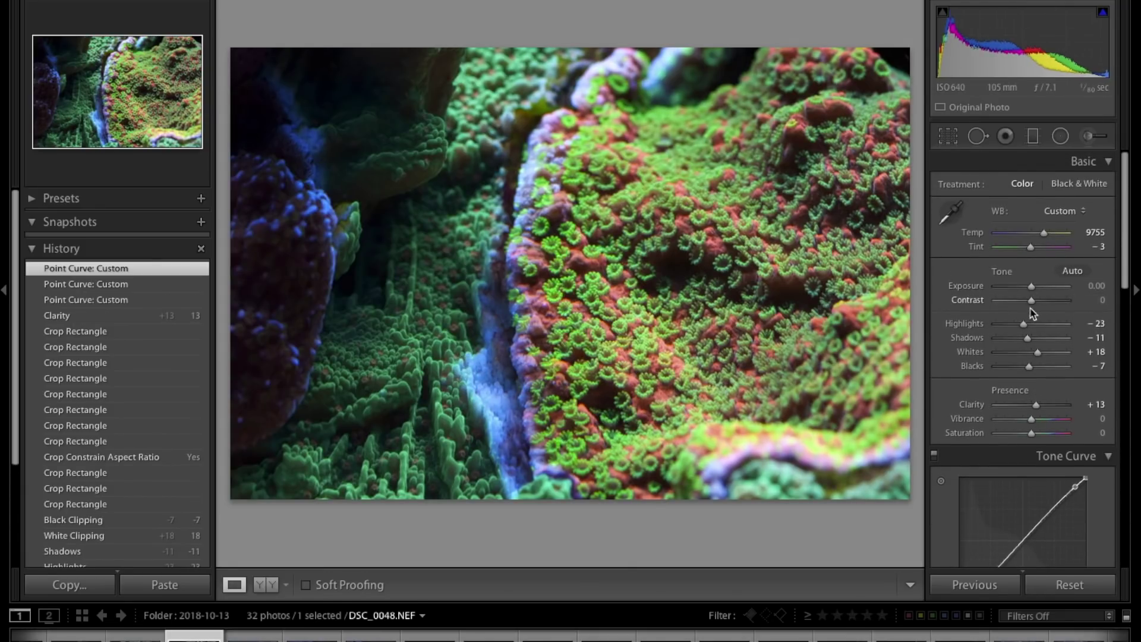
drag(1039, 355, 1033, 357)
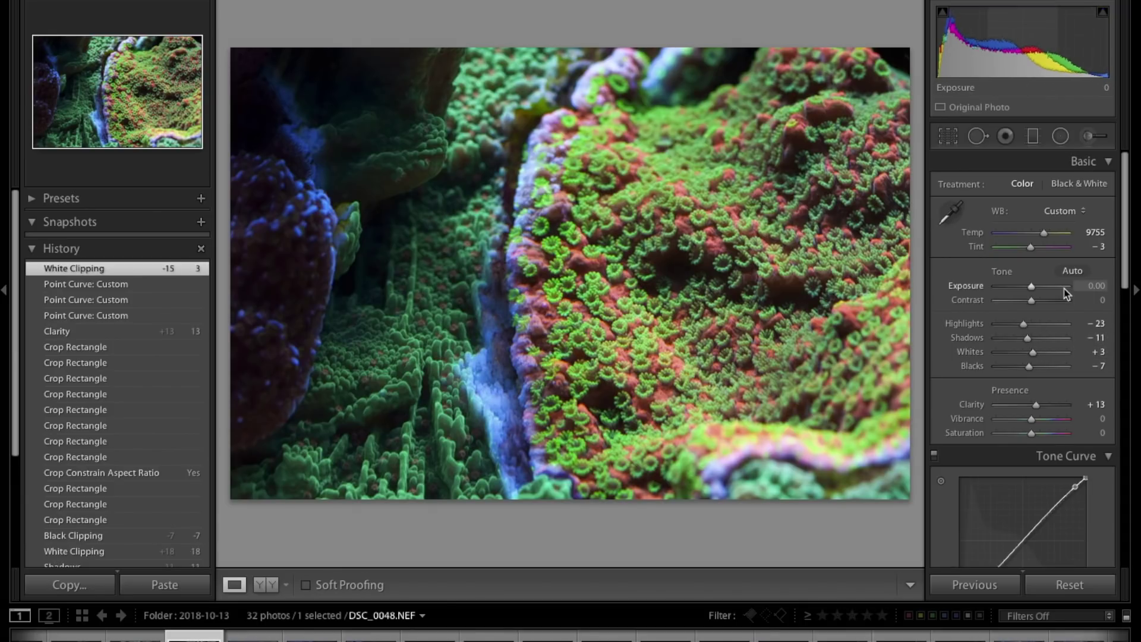
scroll(1055, 275, down, 20)
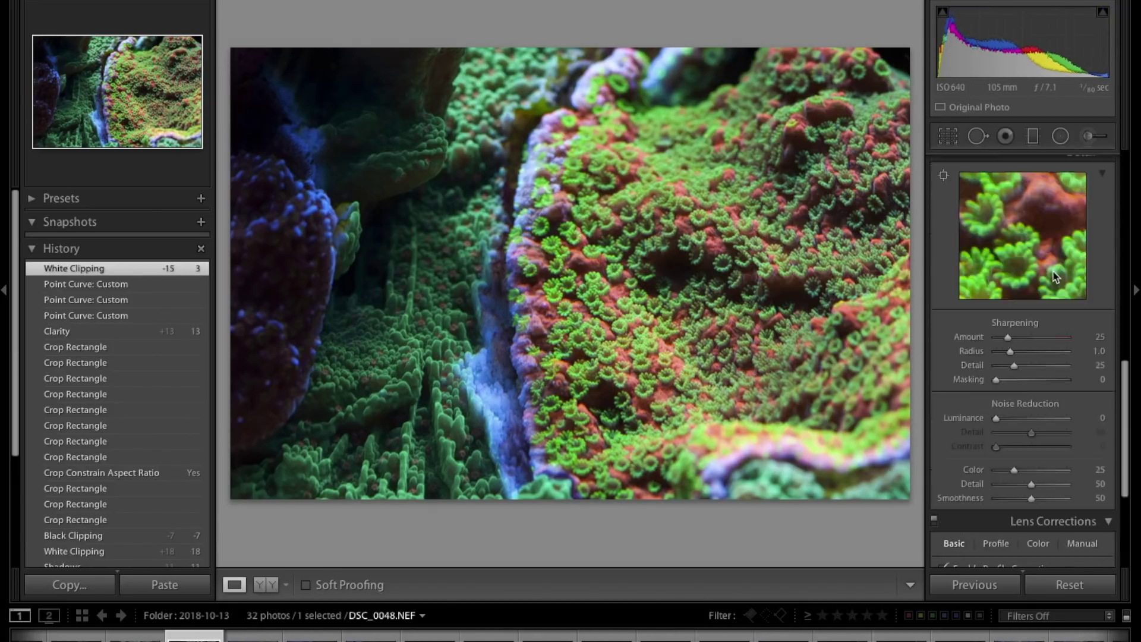
scroll(1031, 372, up, 20)
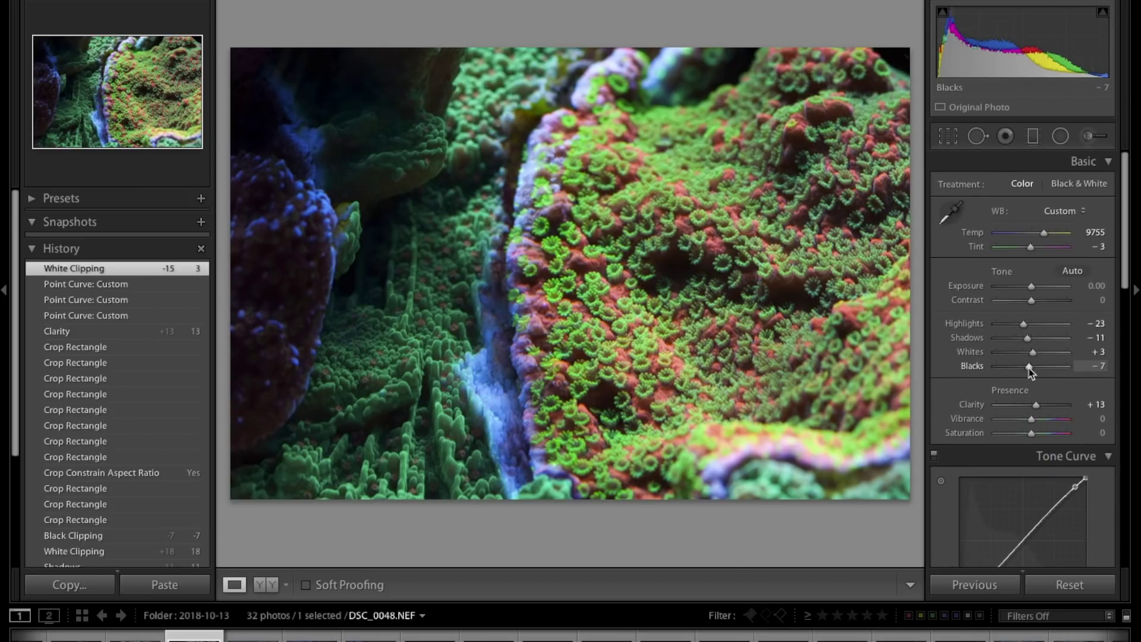
click(1030, 366)
- Set up an export of the photo with the custom file name sunset-polyps-773px
key(super+shift+e)
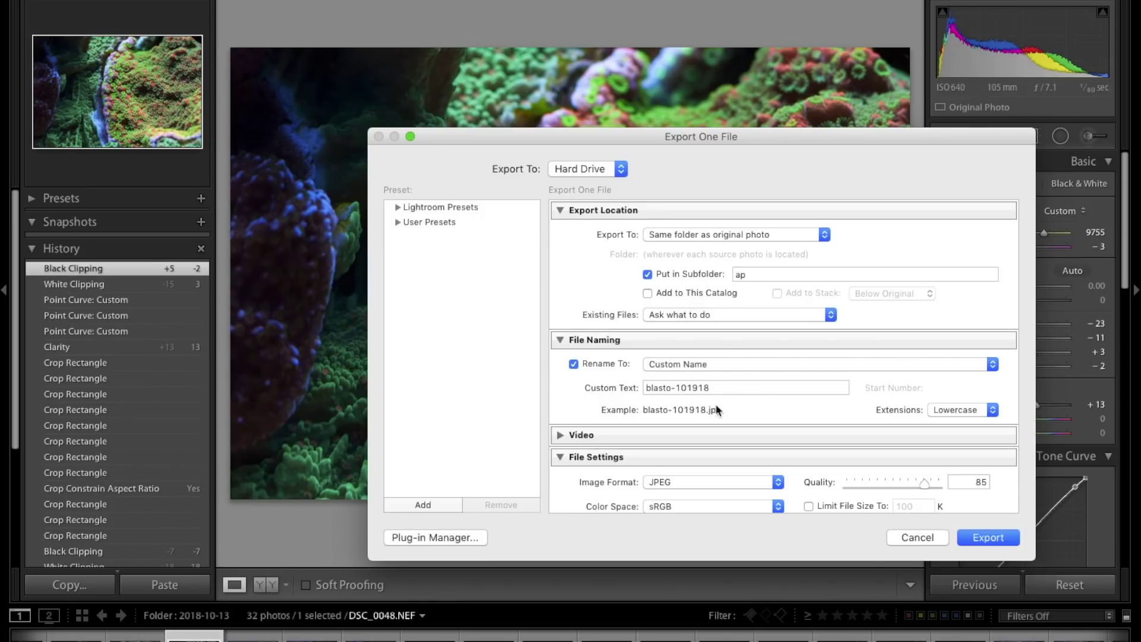
scroll(724, 407, down, 2)
click(677, 321)
click(671, 316)
drag(671, 316, 640, 318)
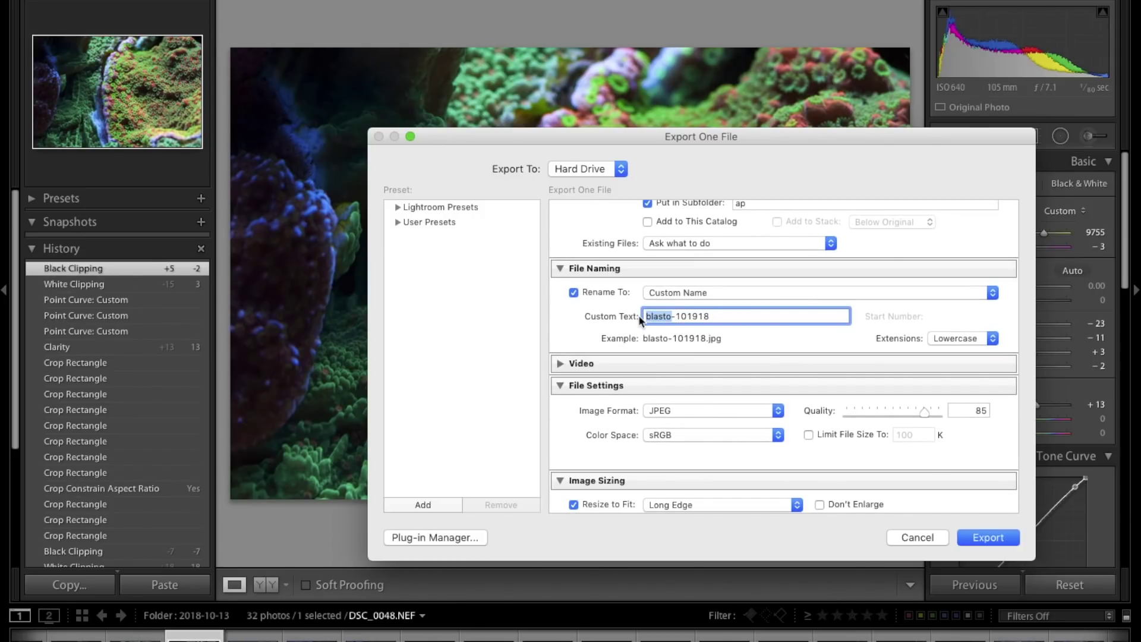
text(sunset-)
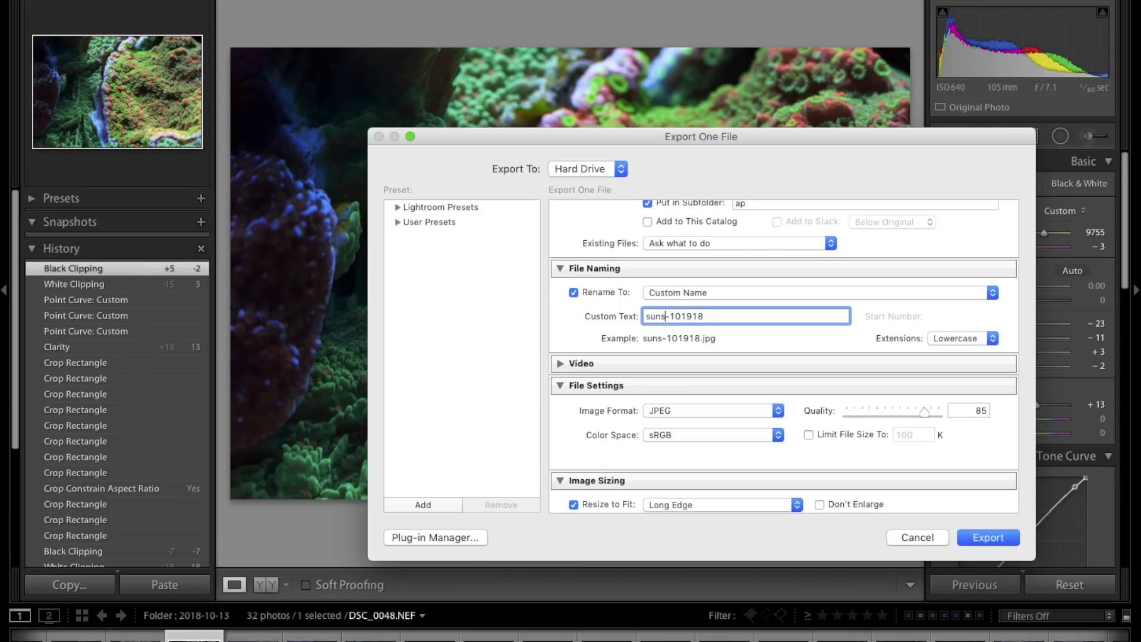
text(polyps)
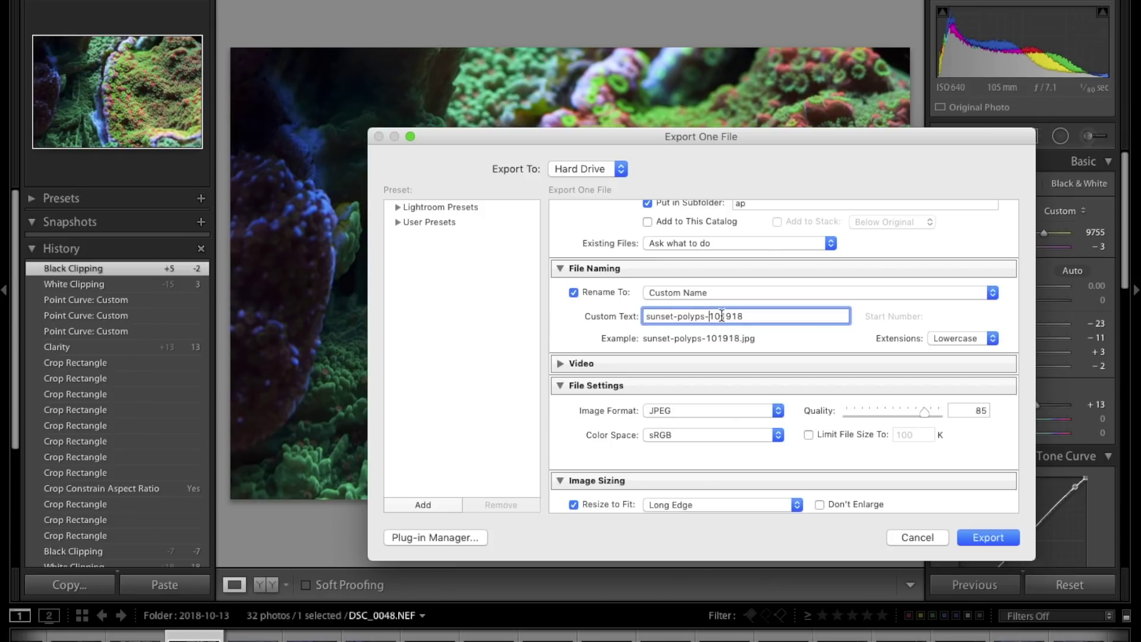
drag(709, 316, 767, 317)
text(773px)
- Set the export's long edge to 773 pixels and export the JPEG with the melevsreef watermark
scroll(775, 420, down, 3)
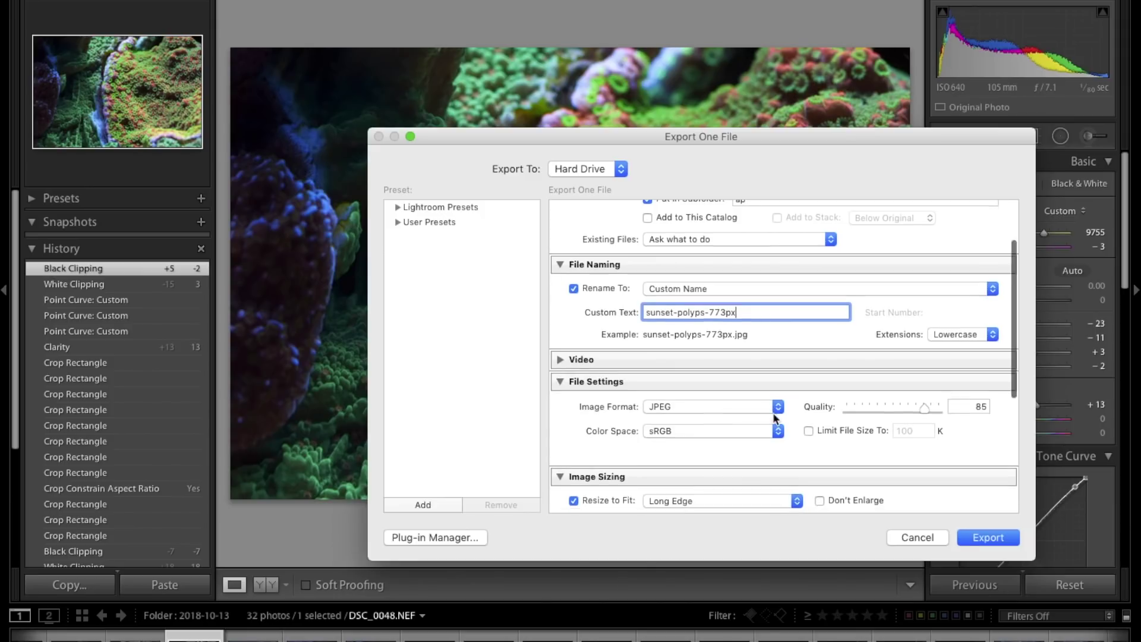
double_click(731, 451)
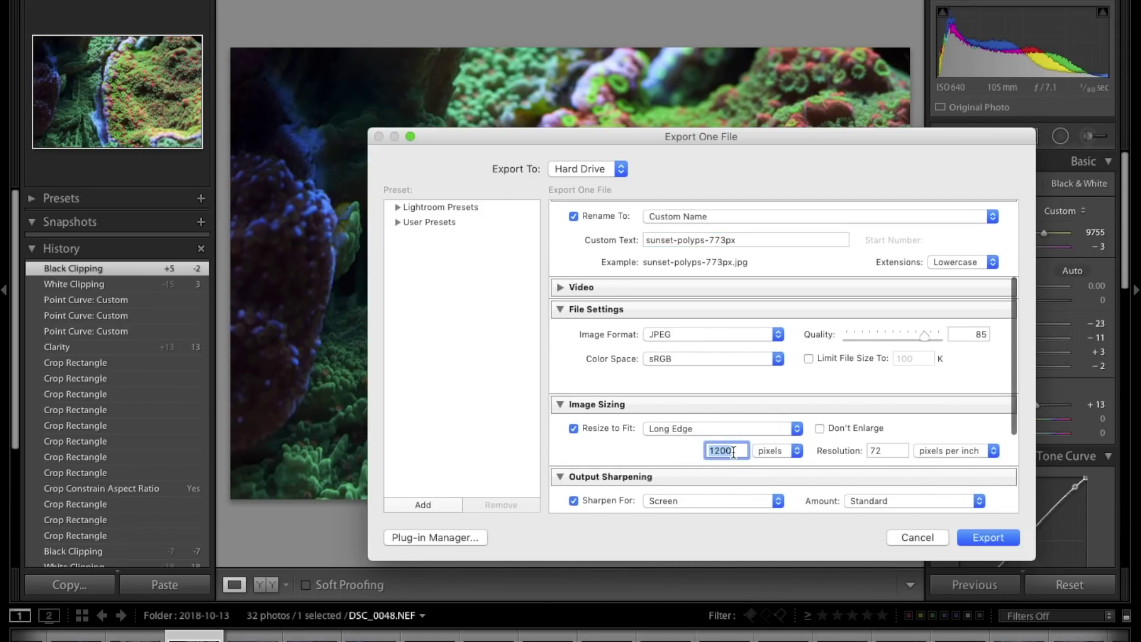
text(773)
scroll(818, 353, down, 3)
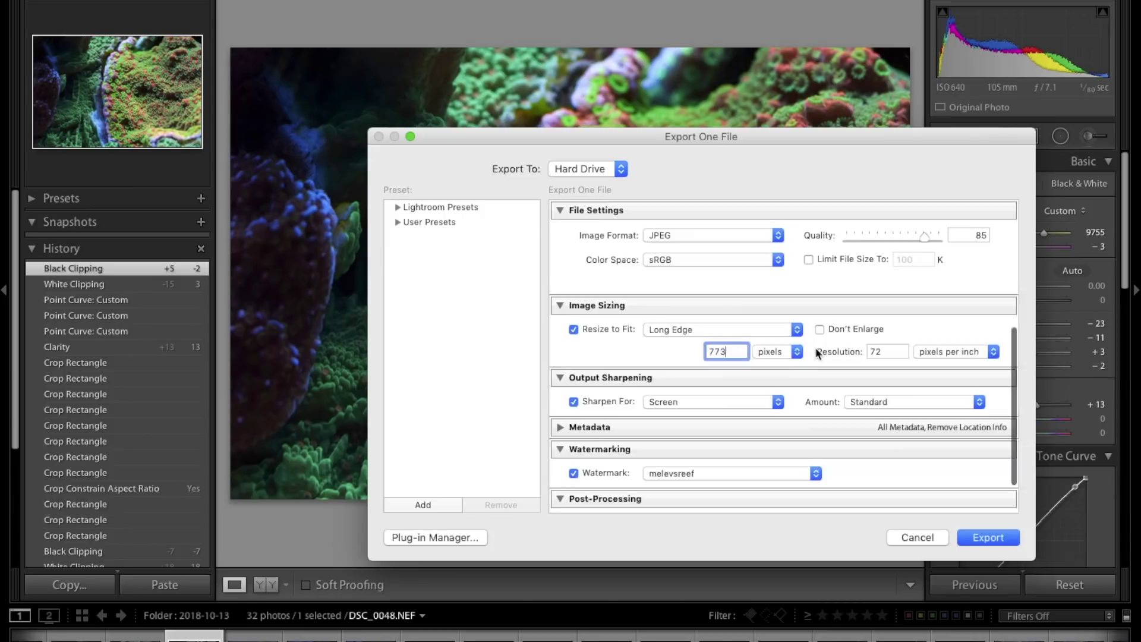
scroll(818, 353, down, 2)
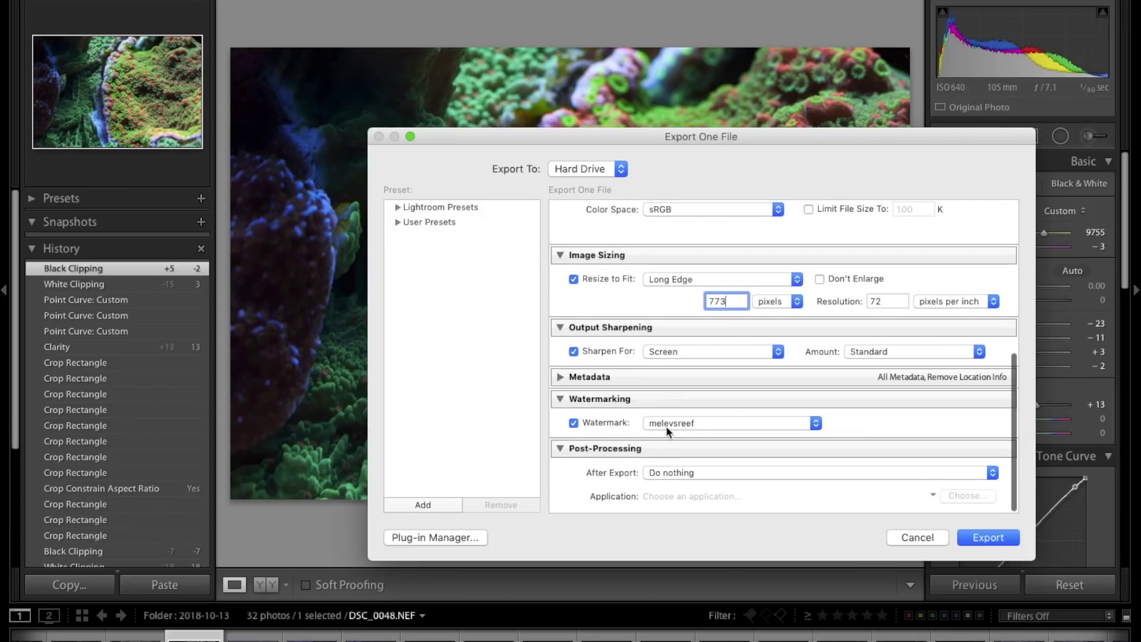
click(989, 538)
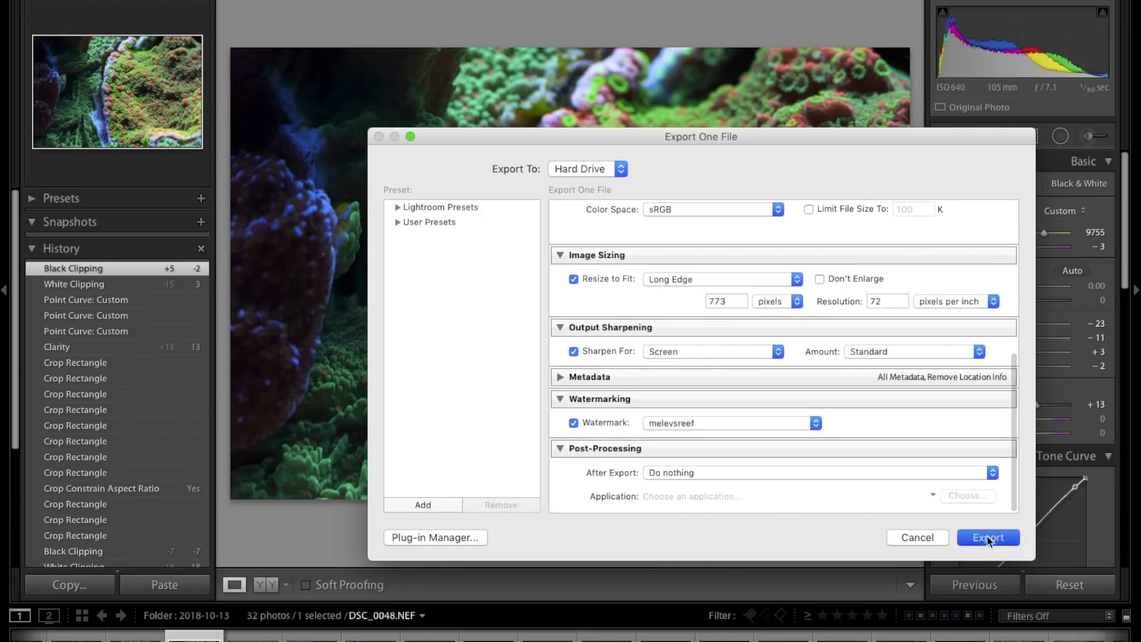